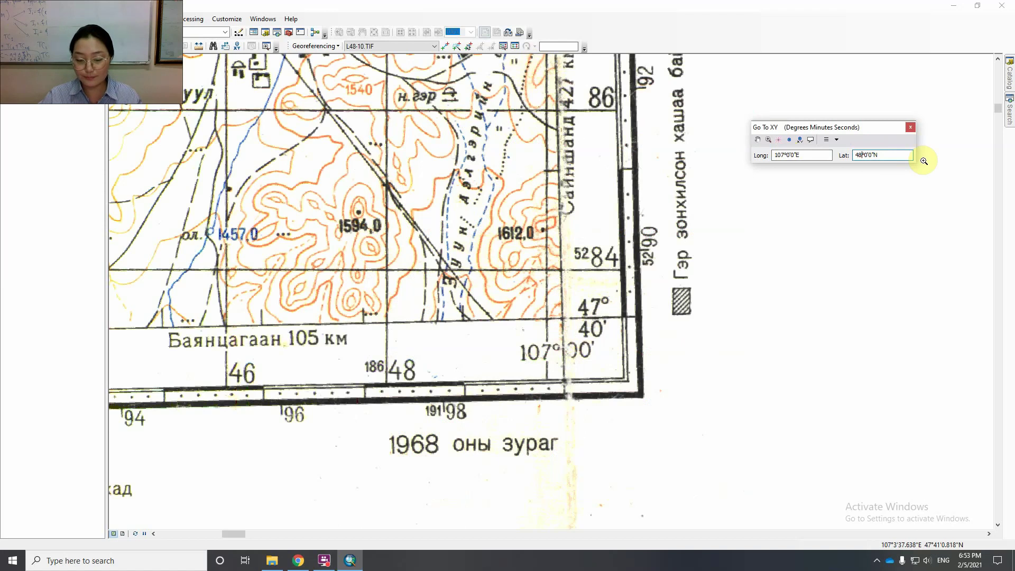
Add a labeled point at longitude 107°0'0"E and latitude 47°40'0"N
click(867, 154)
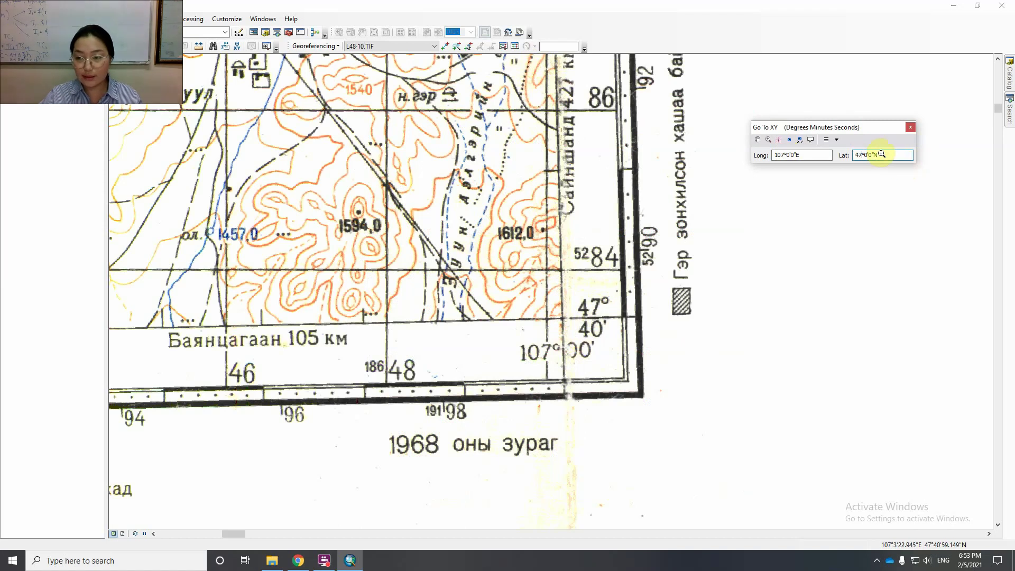
text(4)
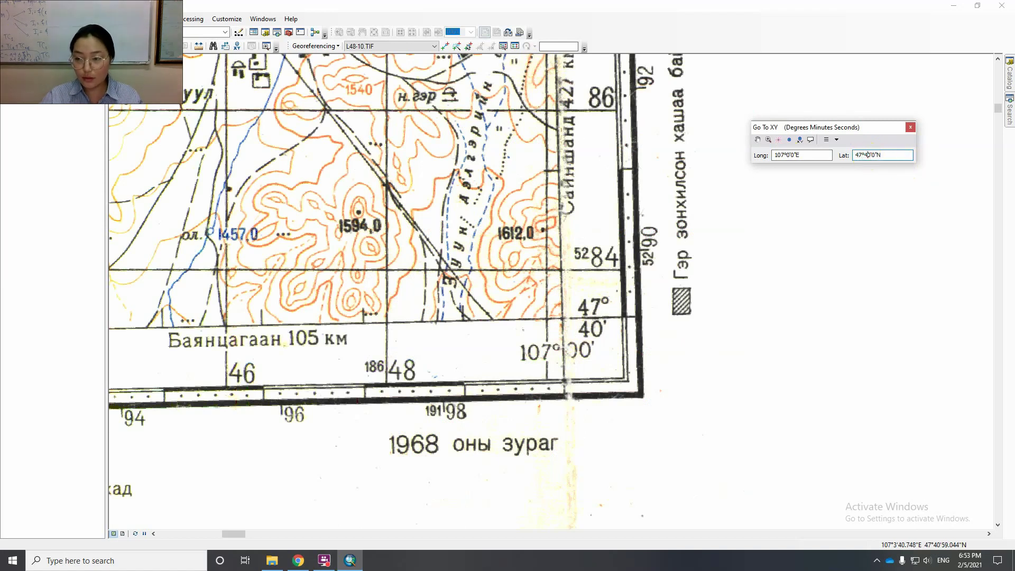
click(801, 140)
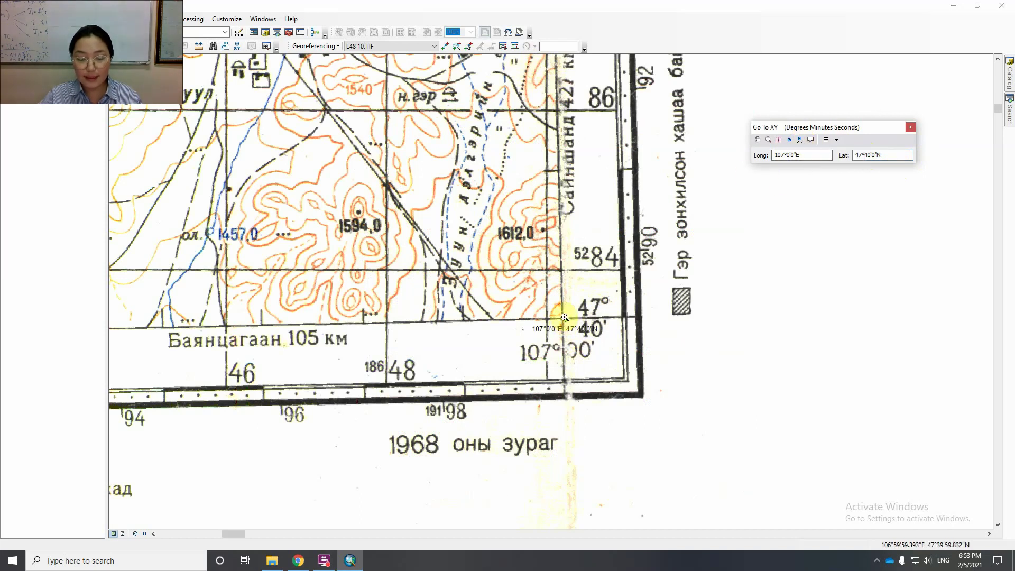
Add a control point linking the map sheet's southeast grid corner to the labeled point at 107°0'0"E, 47°40'0"N
drag(565, 318, 579, 336)
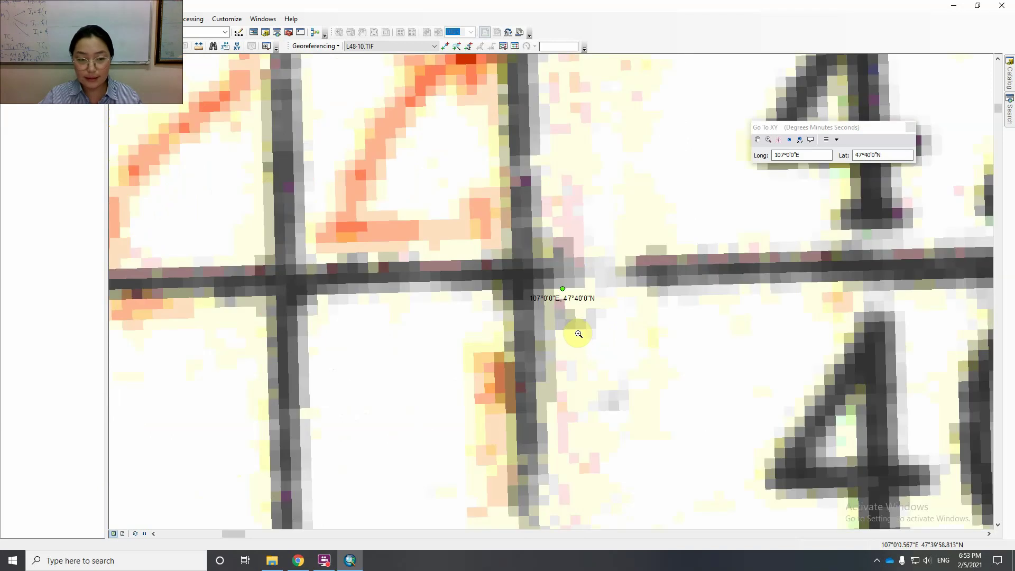
click(24, 46)
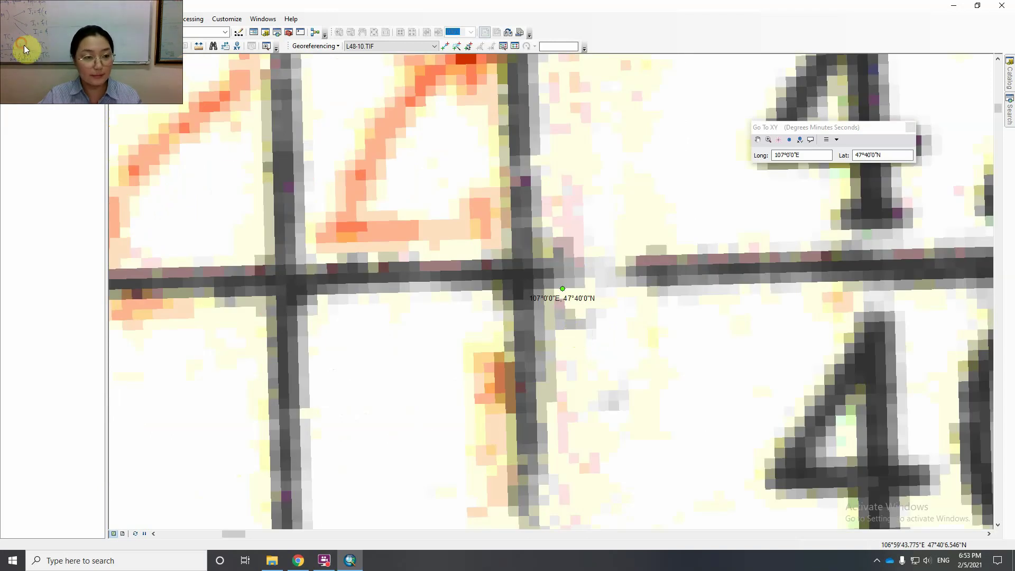
drag(381, 211, 406, 233)
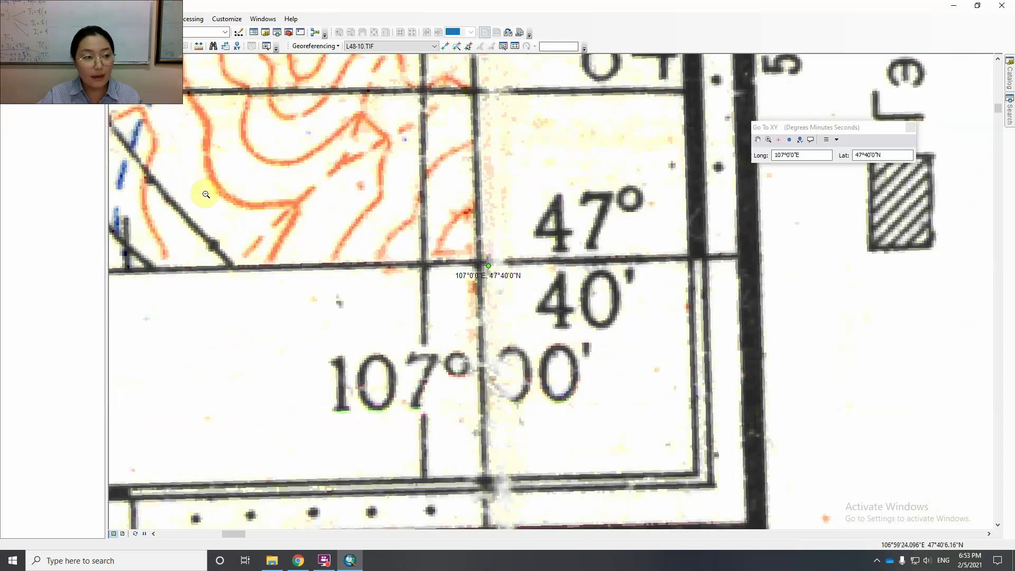
click(148, 46)
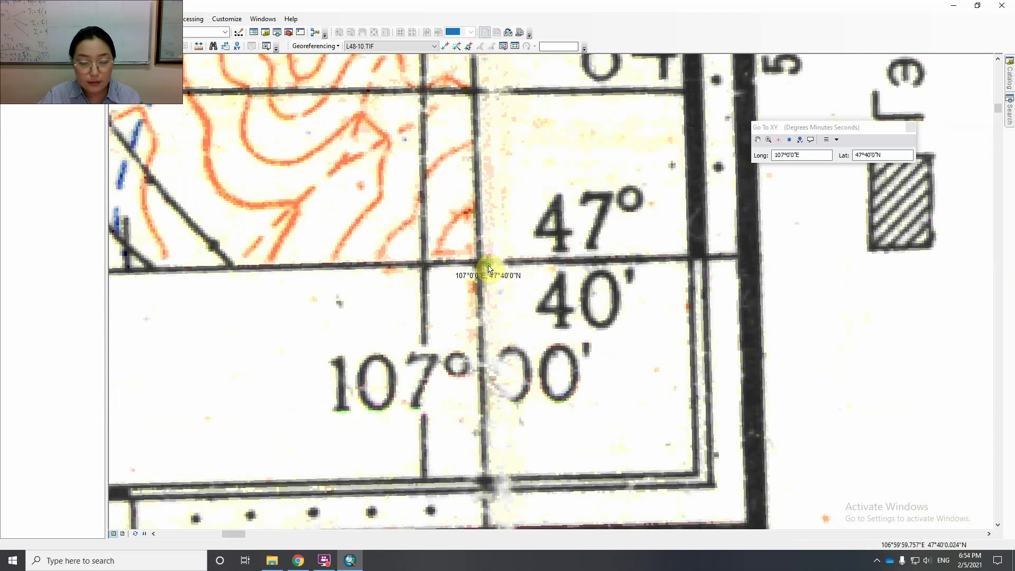
click(11, 44)
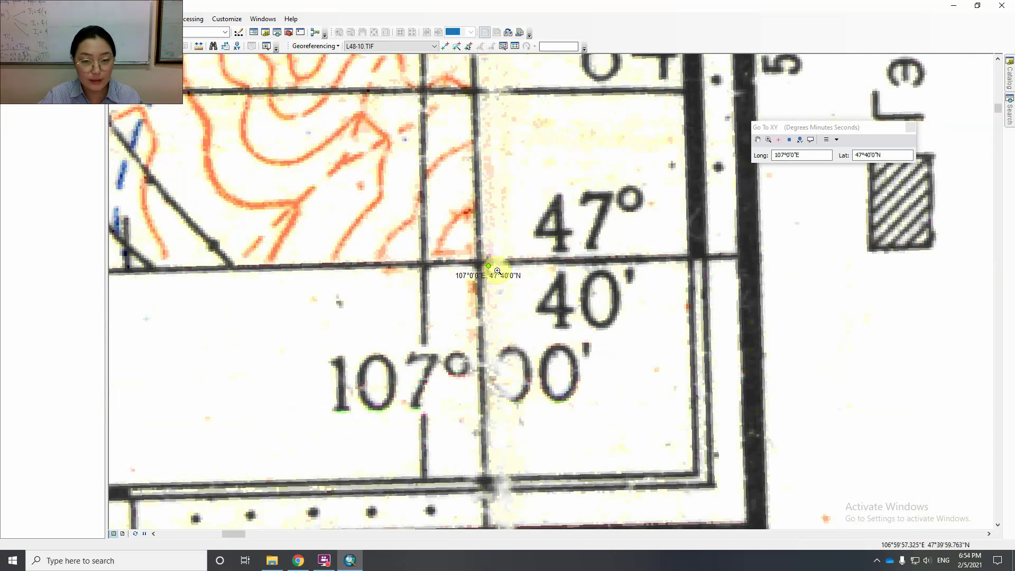
drag(461, 244, 501, 277)
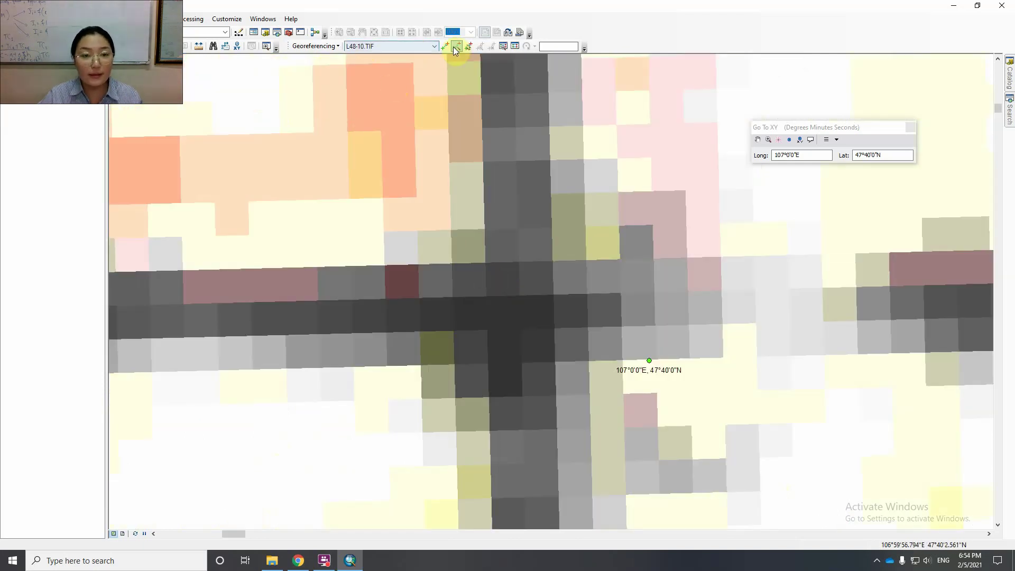
click(447, 48)
click(522, 323)
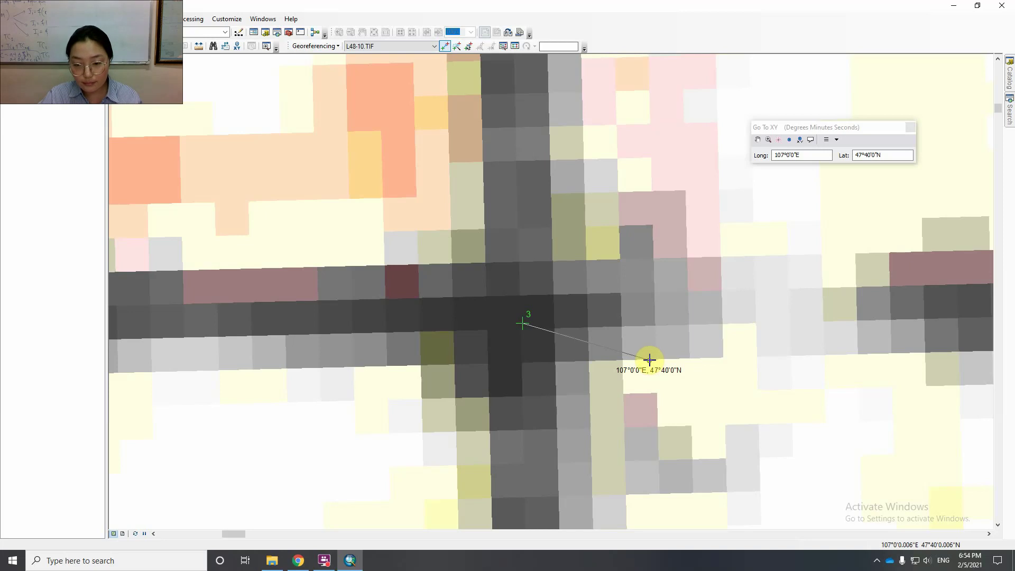
click(650, 361)
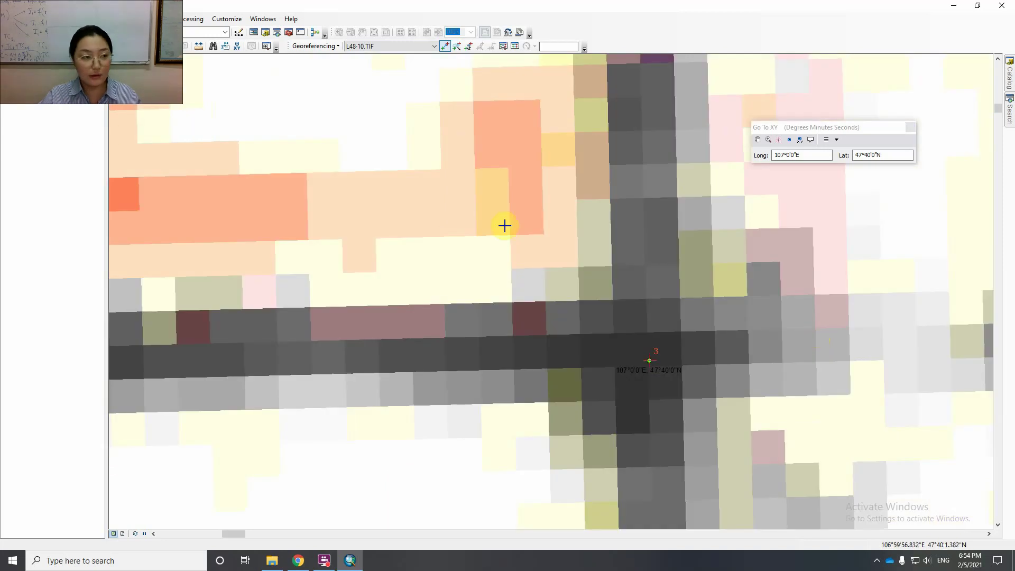
Add a labeled point at 106°30'0"E, 47°40'0"N near the map sheet's southwest corner
right_click(43, 90)
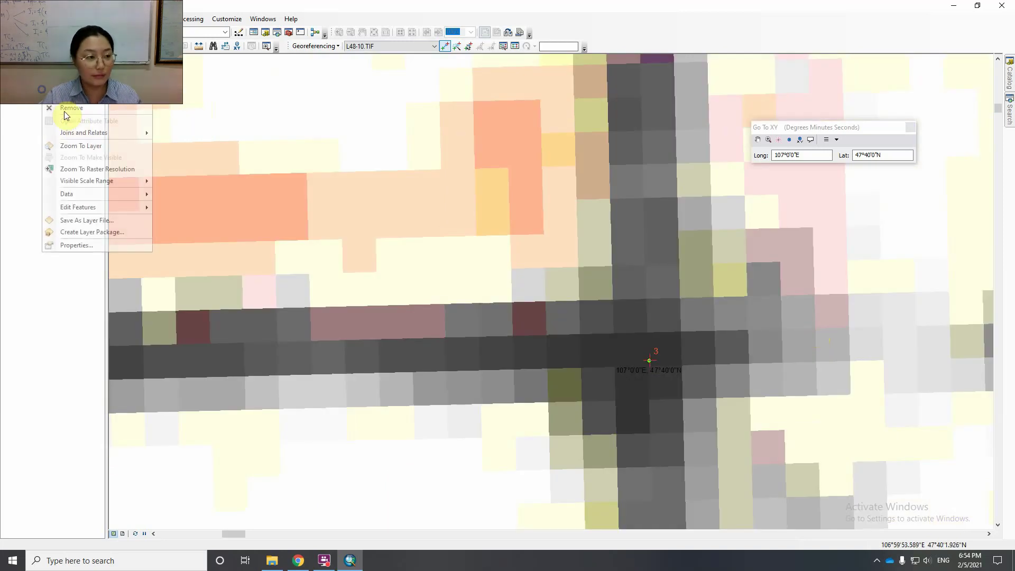
click(72, 146)
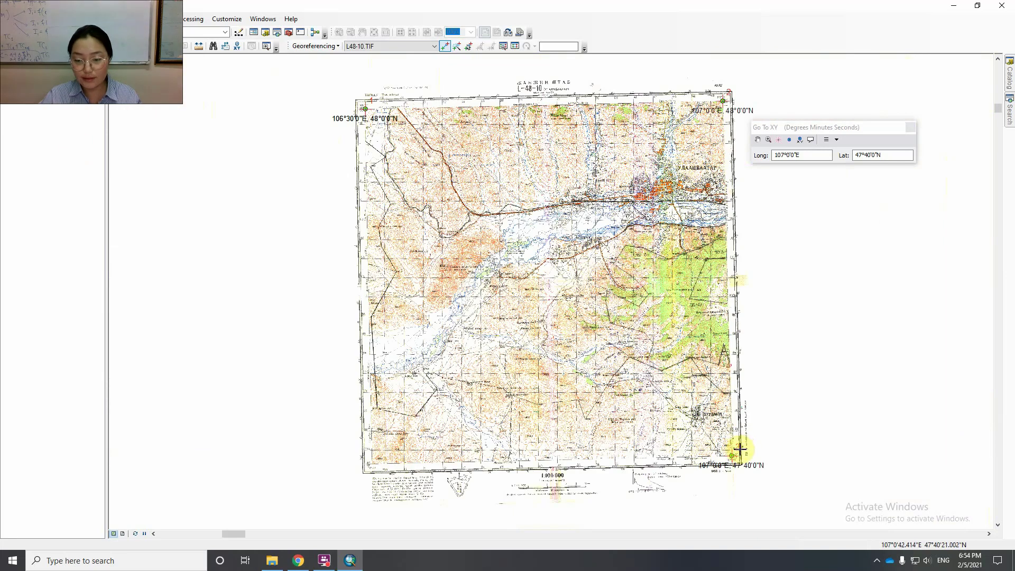
click(9, 44)
drag(362, 447, 386, 471)
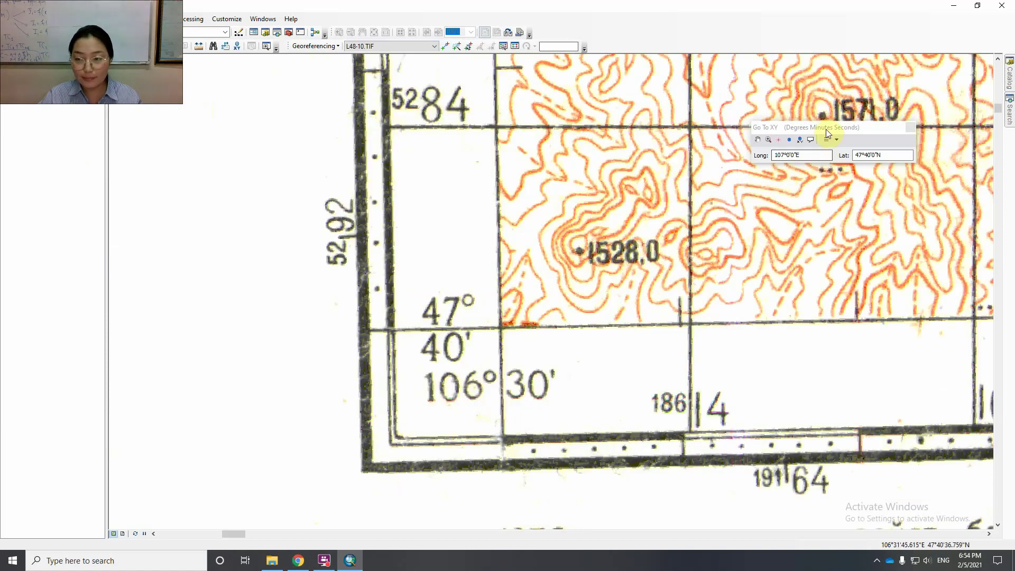
drag(828, 130, 687, 130)
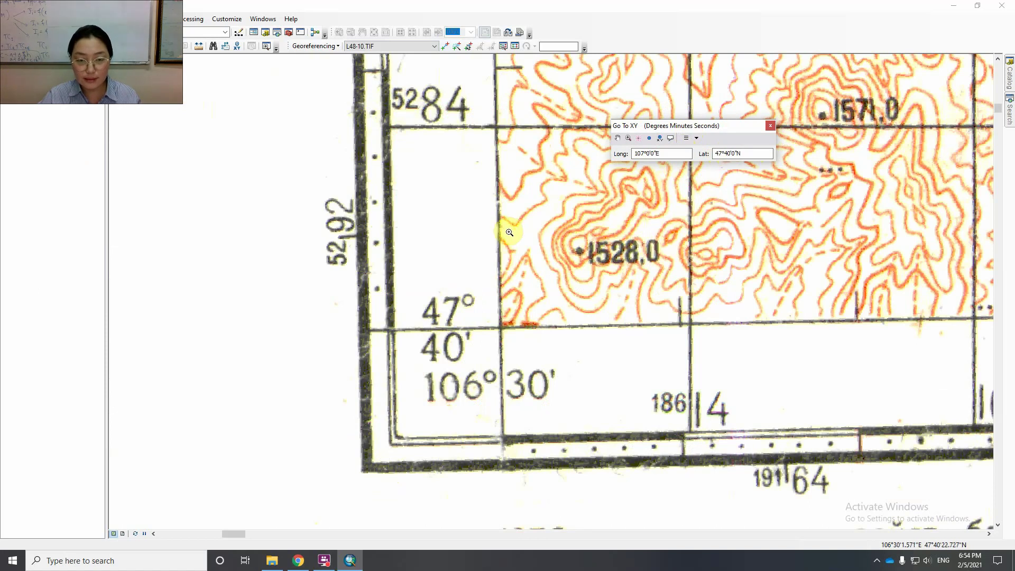
click(644, 153)
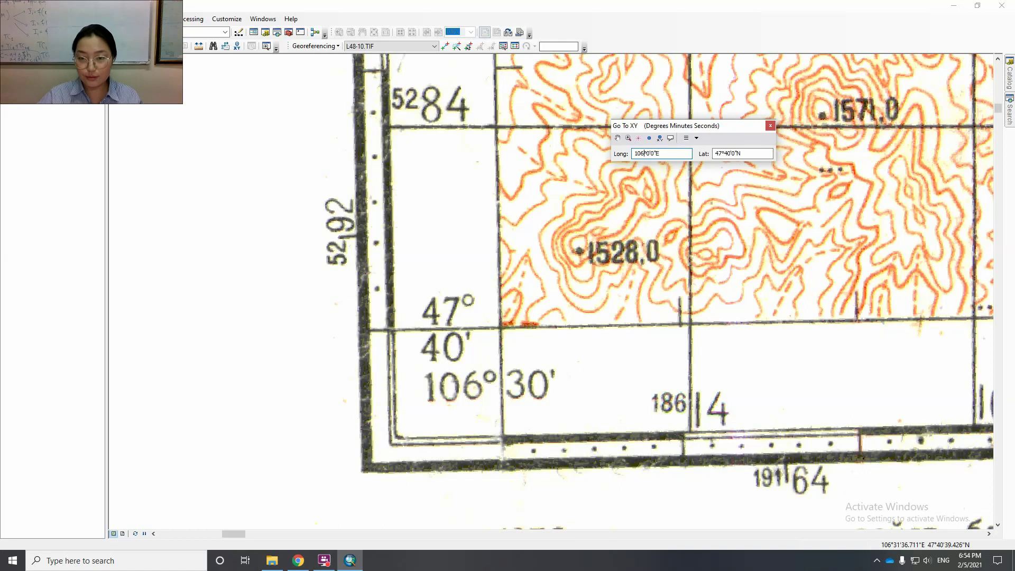
double_click(637, 156)
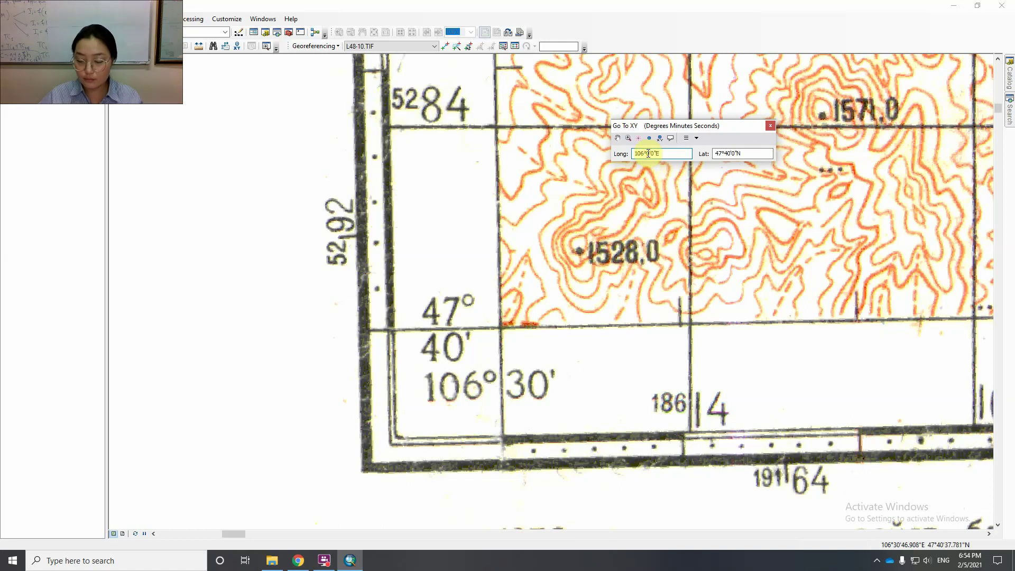
text(106 30 0)
click(648, 141)
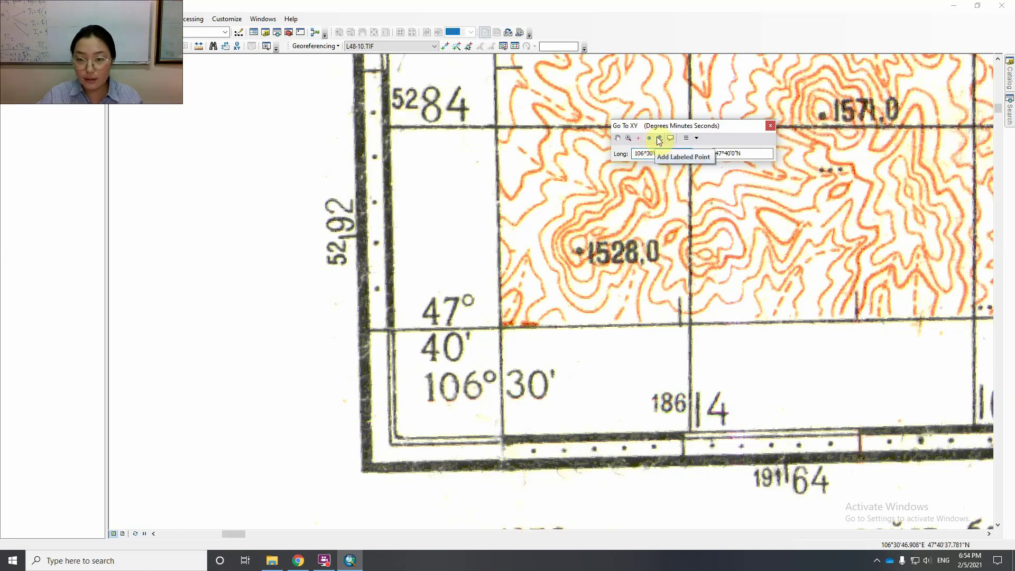
click(659, 141)
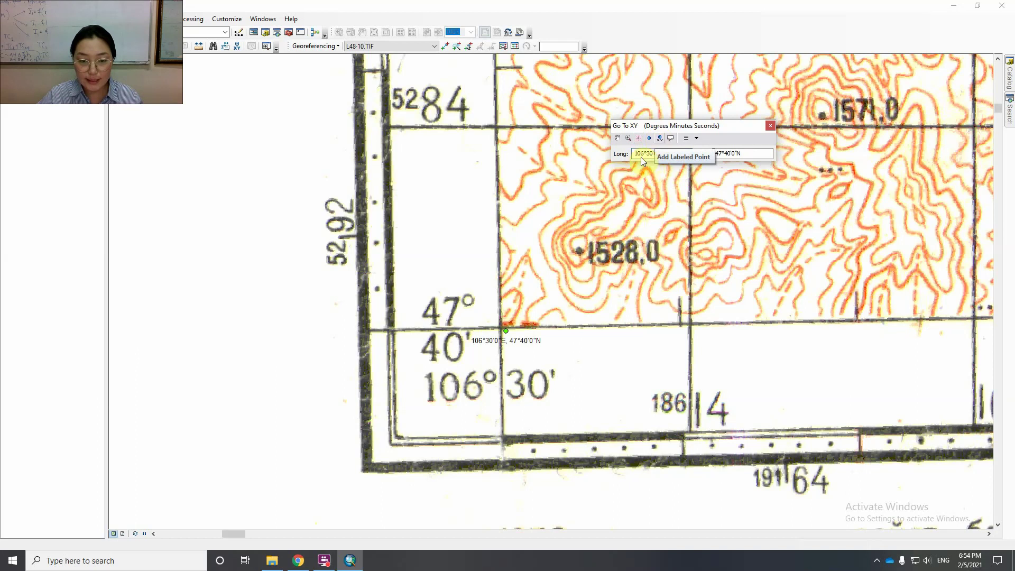
Add a control point linking the southwest grid corner to its labeled point, and show the whole map sheet
drag(480, 300, 567, 370)
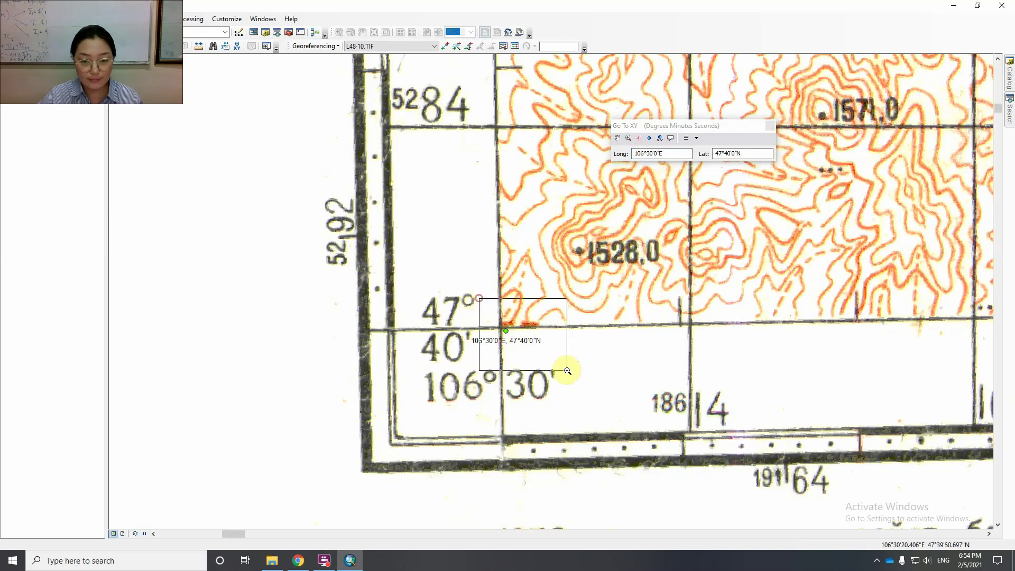
click(445, 47)
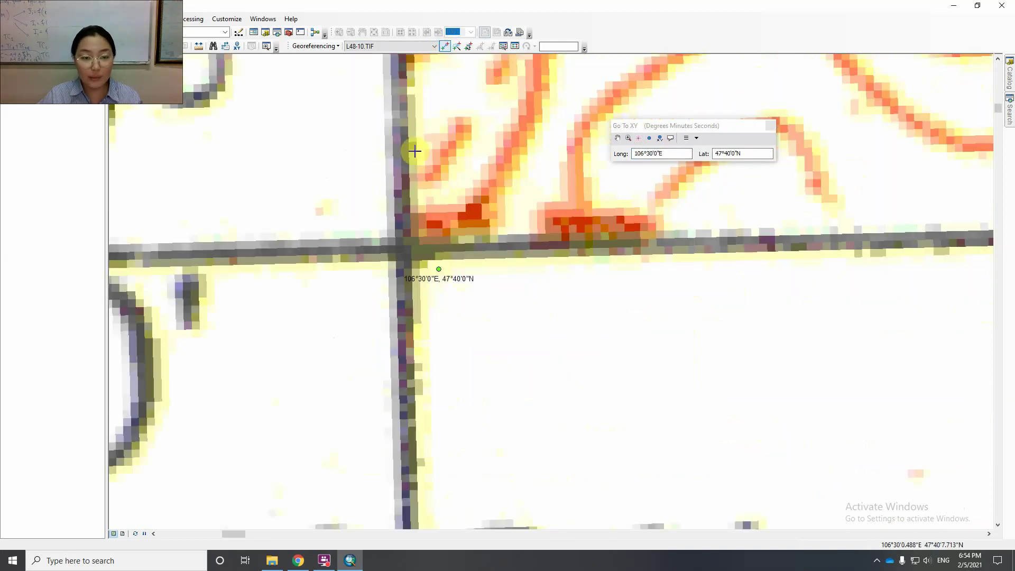
click(404, 248)
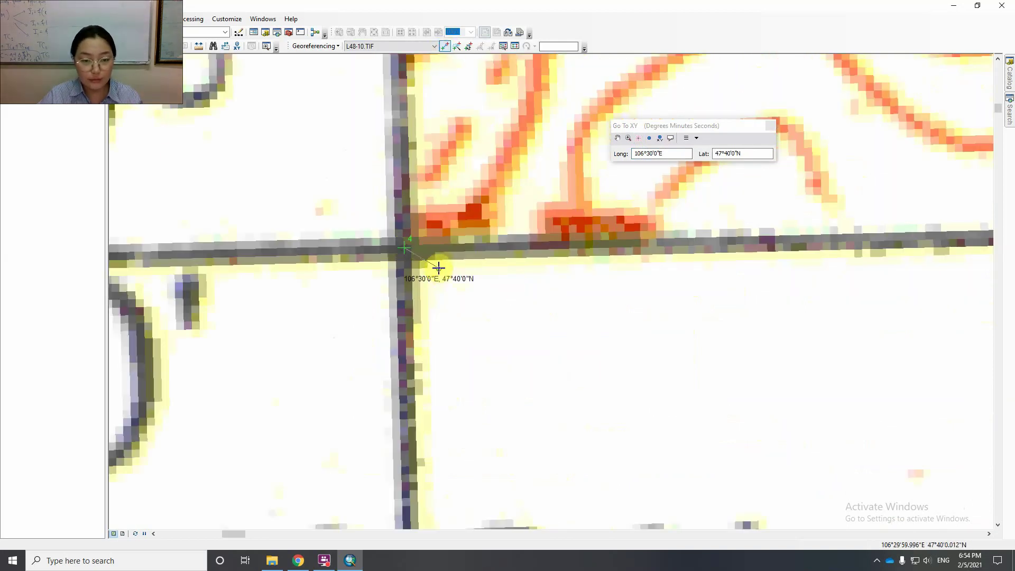
click(439, 268)
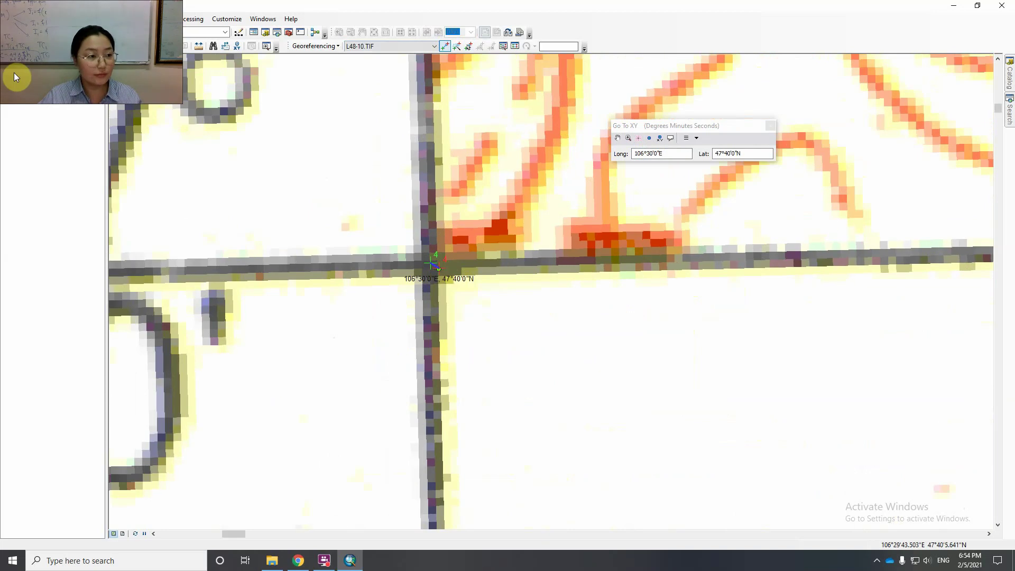
right_click(48, 104)
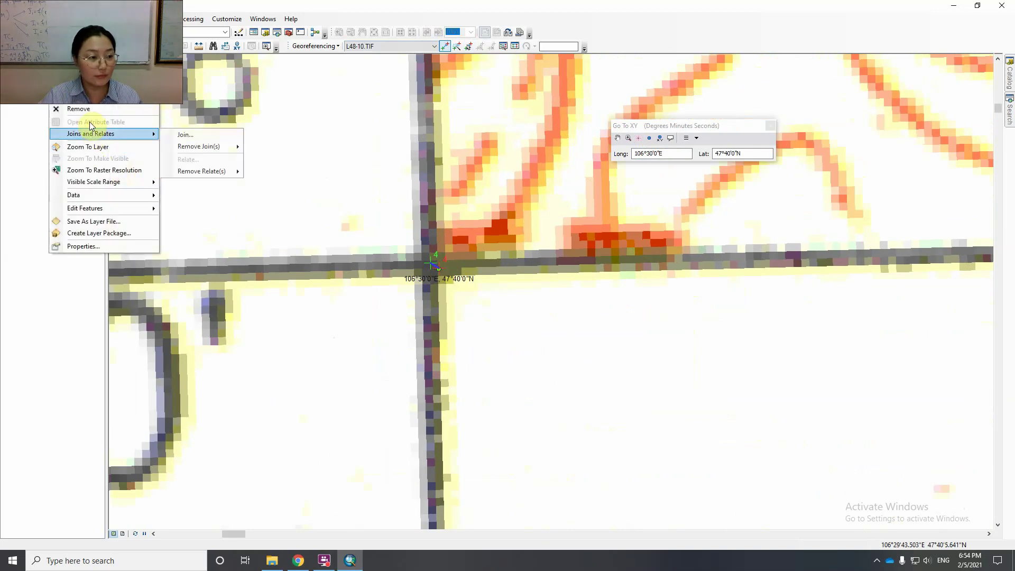
click(94, 146)
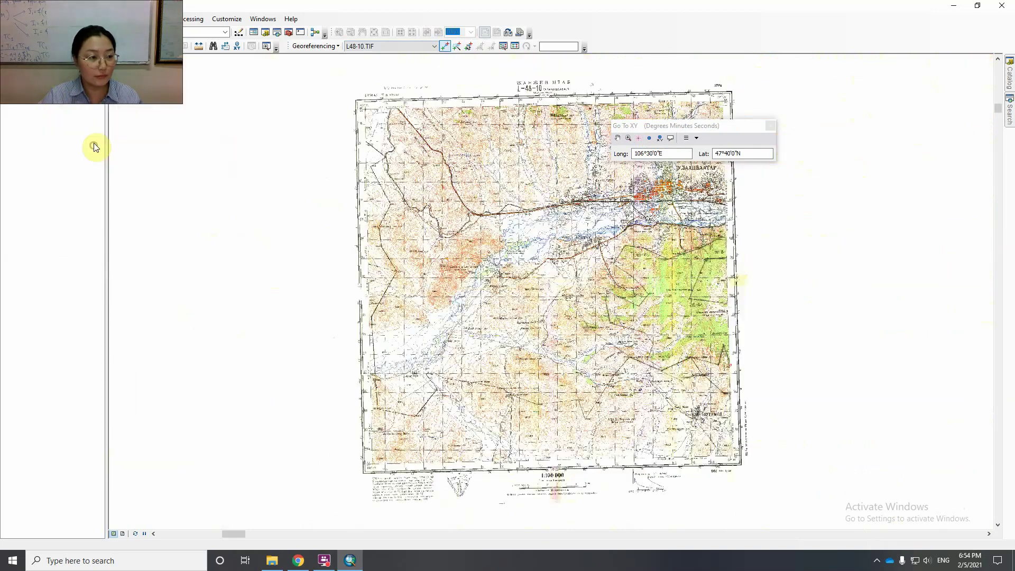
click(36, 44)
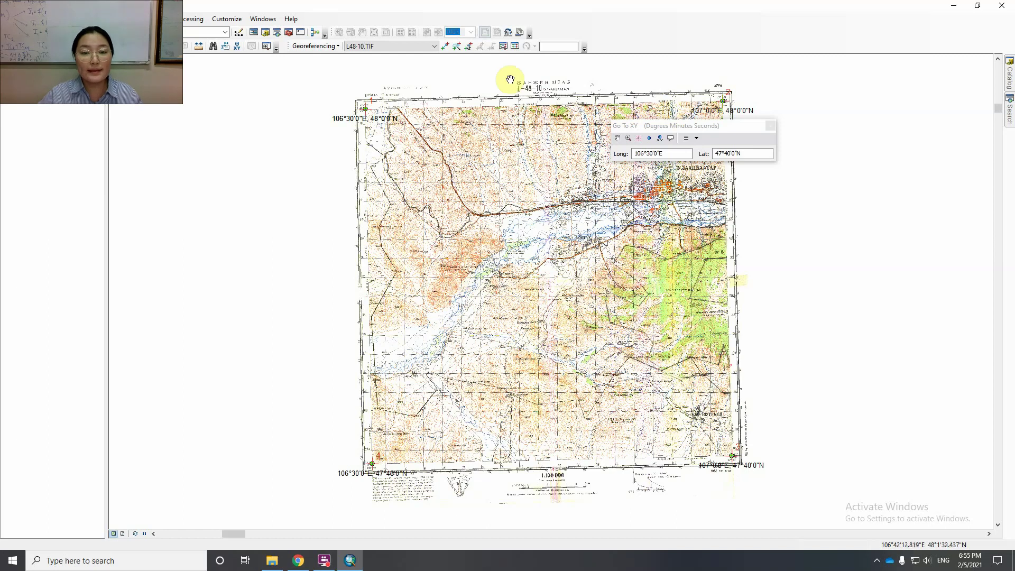
Open the link table, enlarge it to show every control point with its residuals, and move it off the map
click(515, 48)
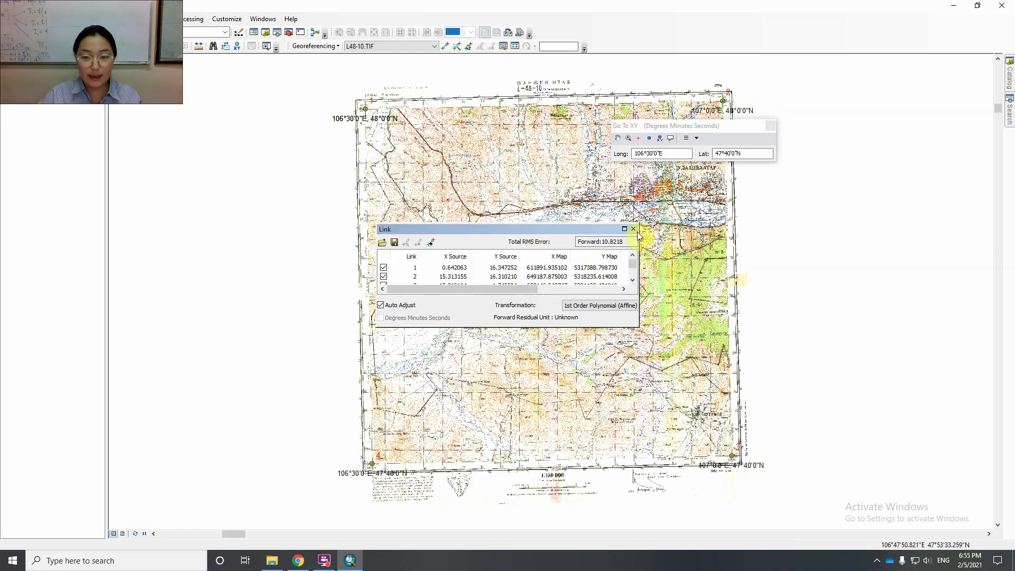
click(633, 229)
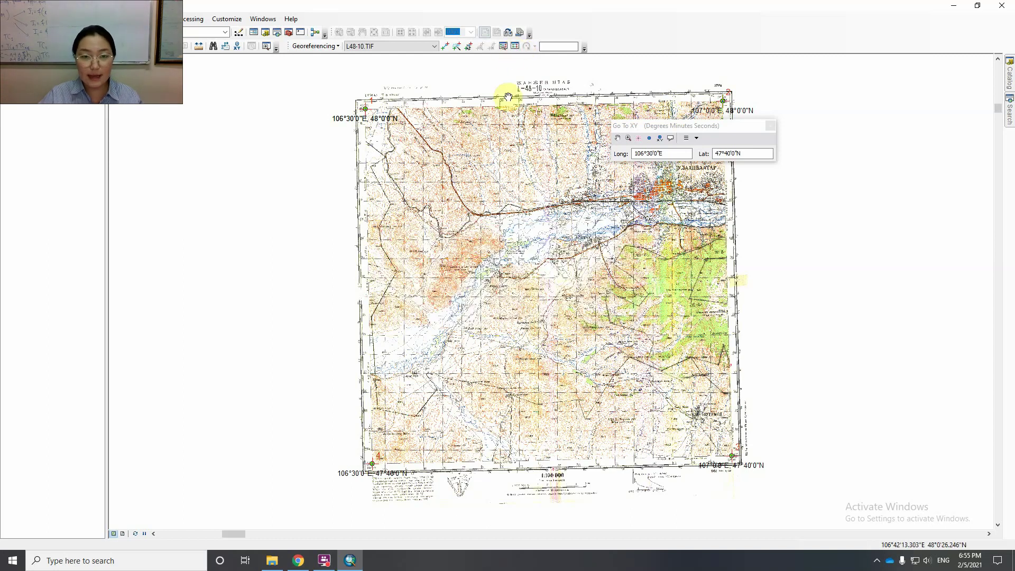
click(515, 47)
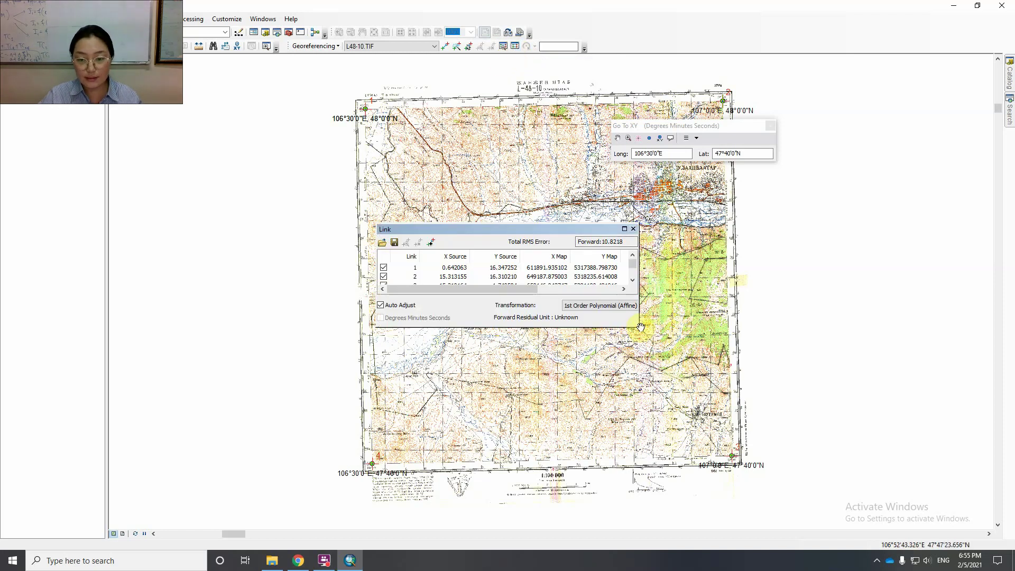
drag(641, 326, 761, 365)
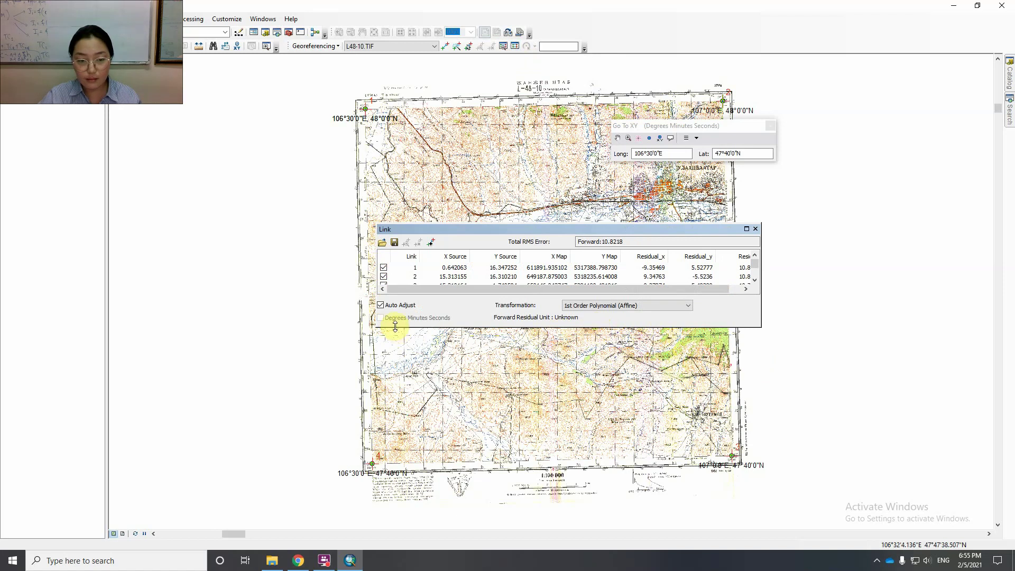
drag(394, 326, 397, 371)
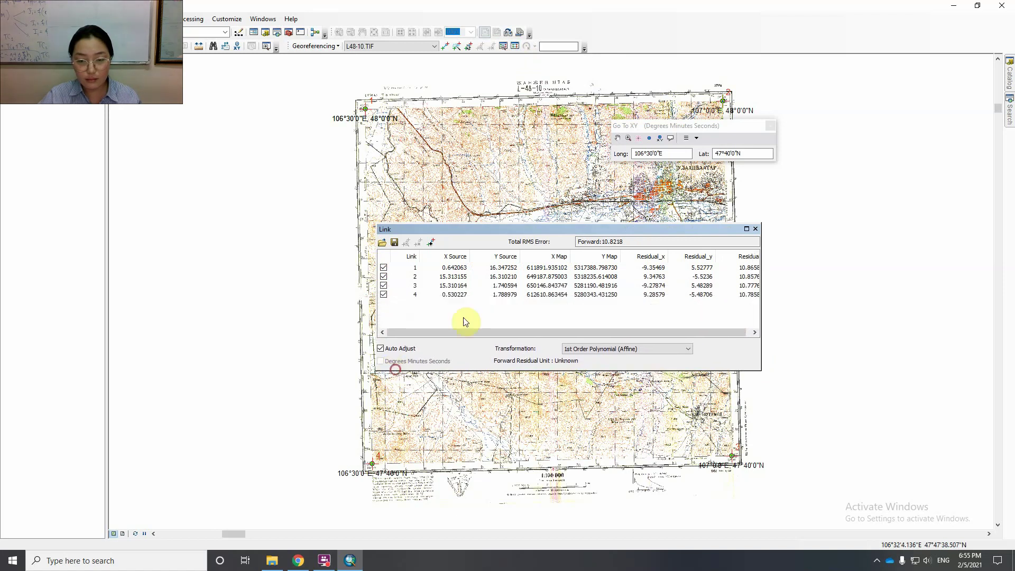
drag(554, 230, 226, 126)
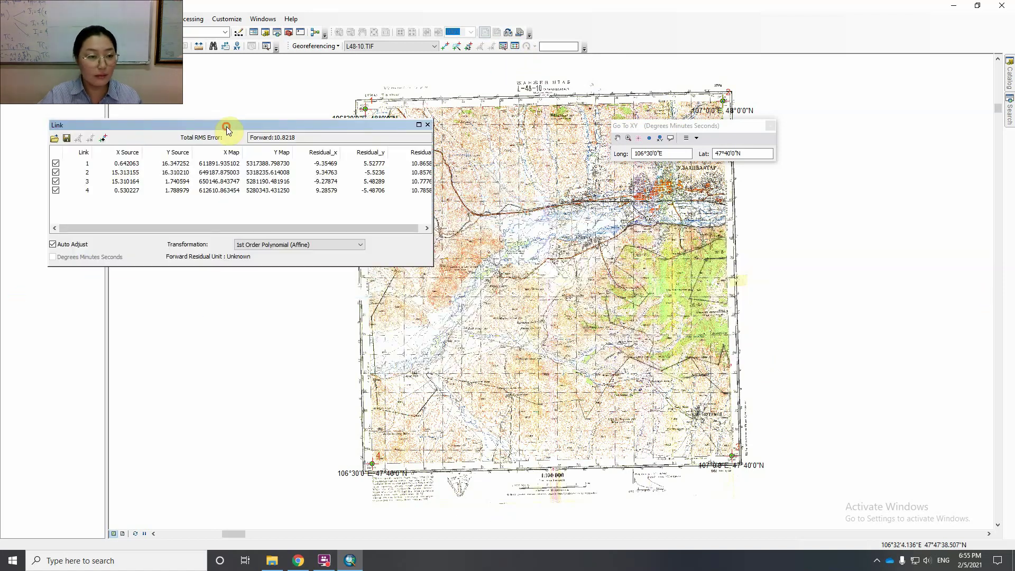
Try the Zero Order Polynomial (Shift) and Adjust transformations, and return to 1st Order Polynomial (Affine)
click(321, 245)
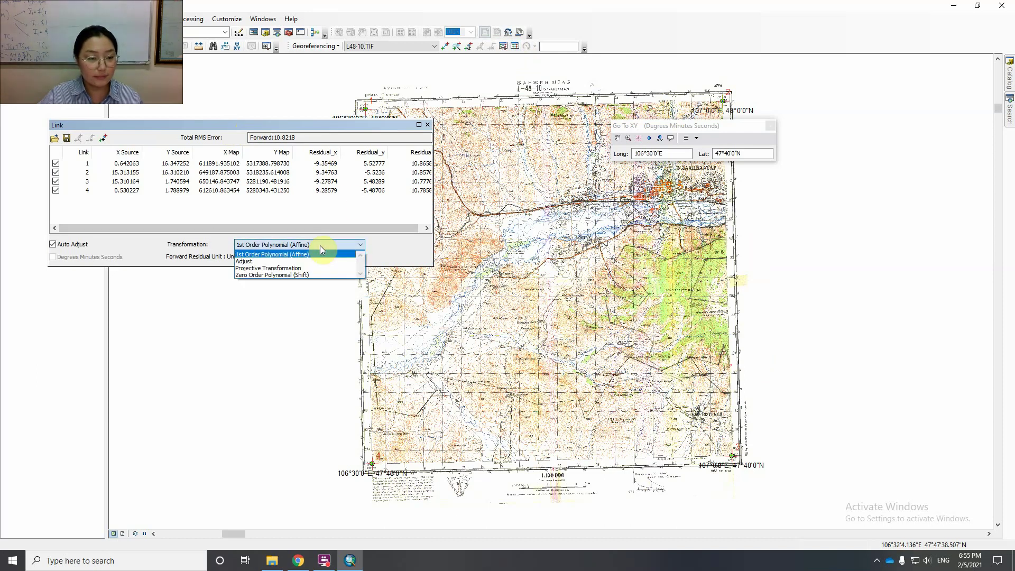
click(315, 274)
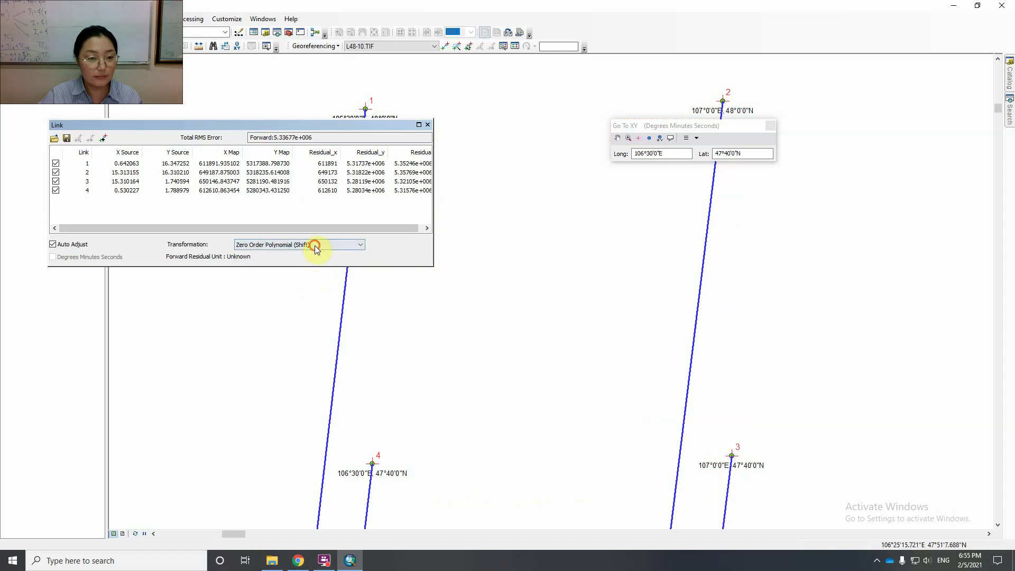
click(315, 246)
click(302, 255)
click(303, 246)
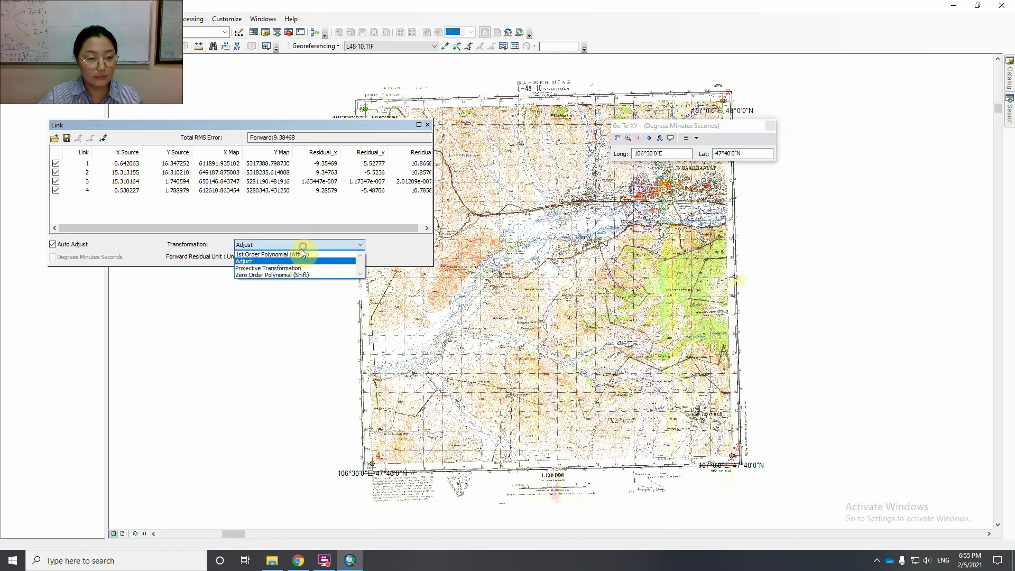
click(295, 255)
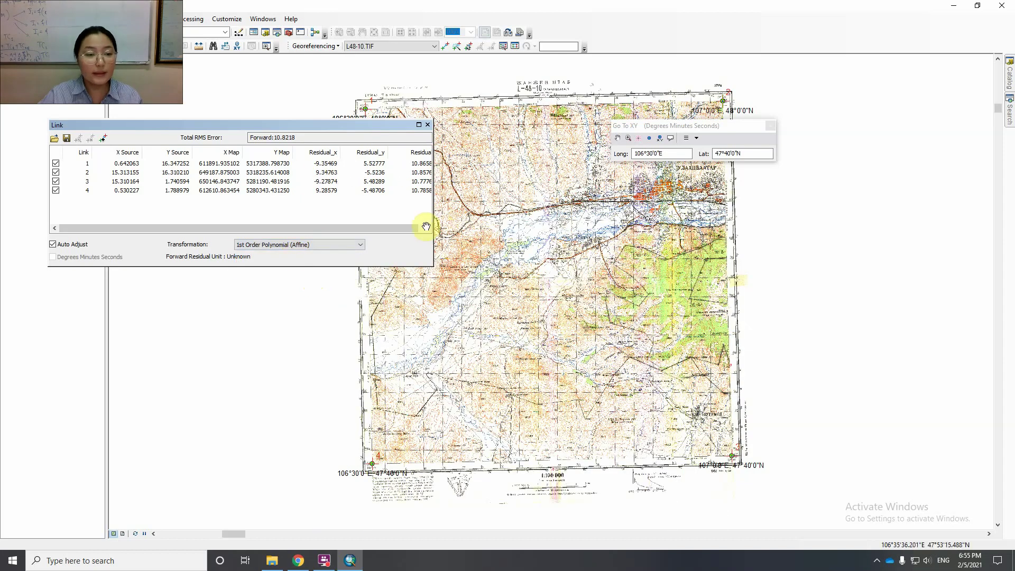
Widen the link table to show the full Residual column and move it clear of the map sheet's northwest corner
click(252, 137)
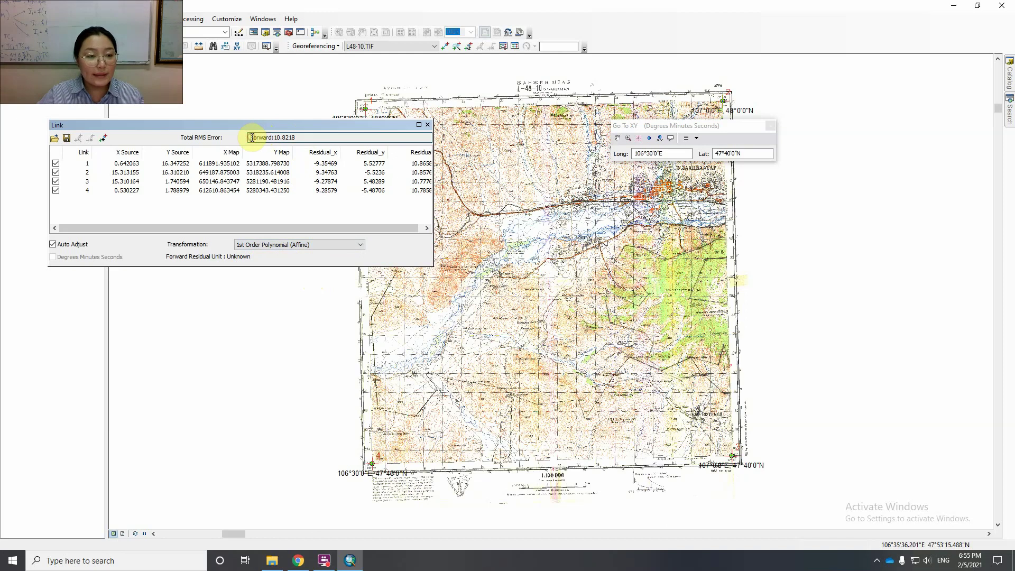
click(304, 136)
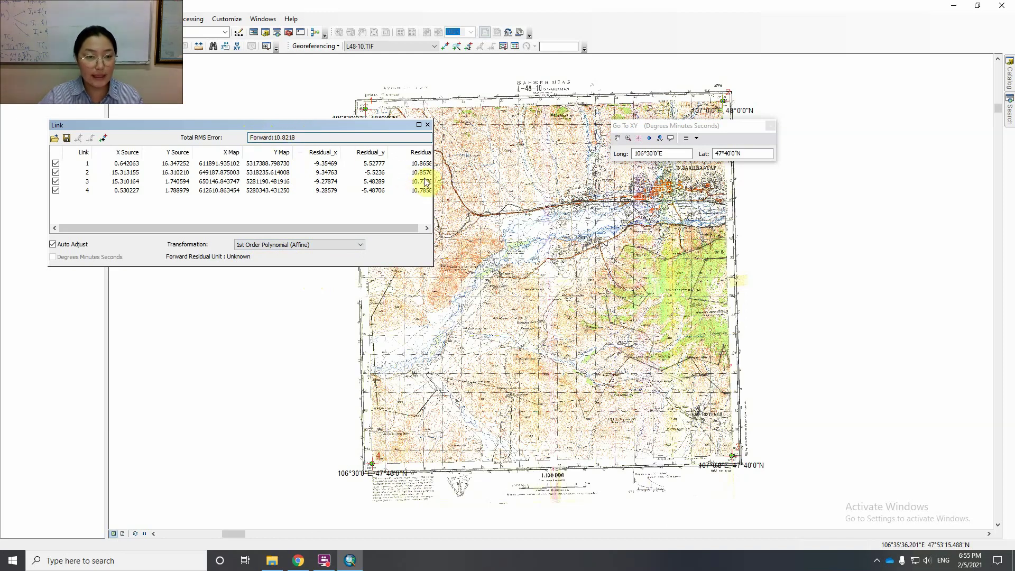
drag(434, 181, 452, 193)
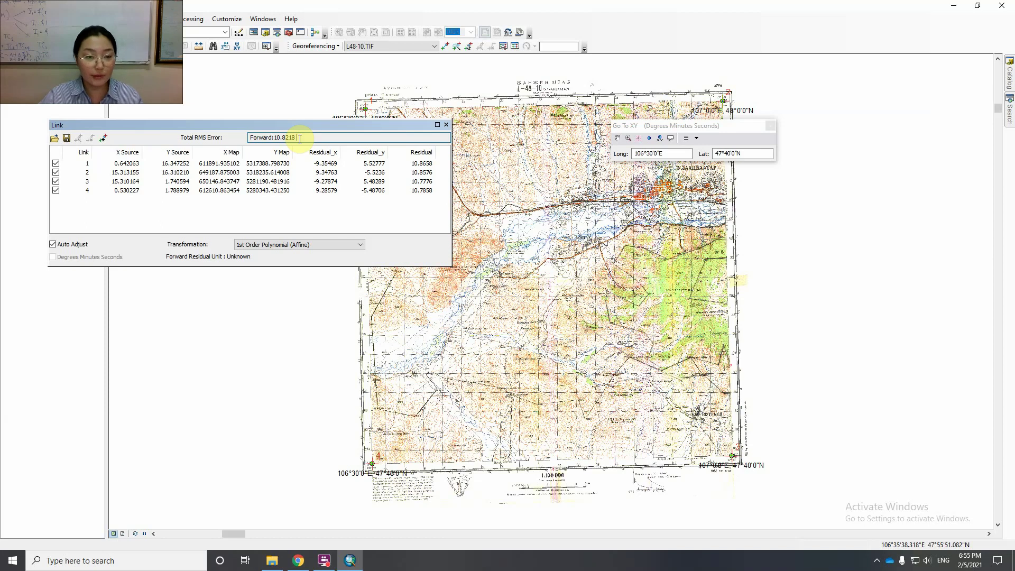
drag(264, 125, 280, 237)
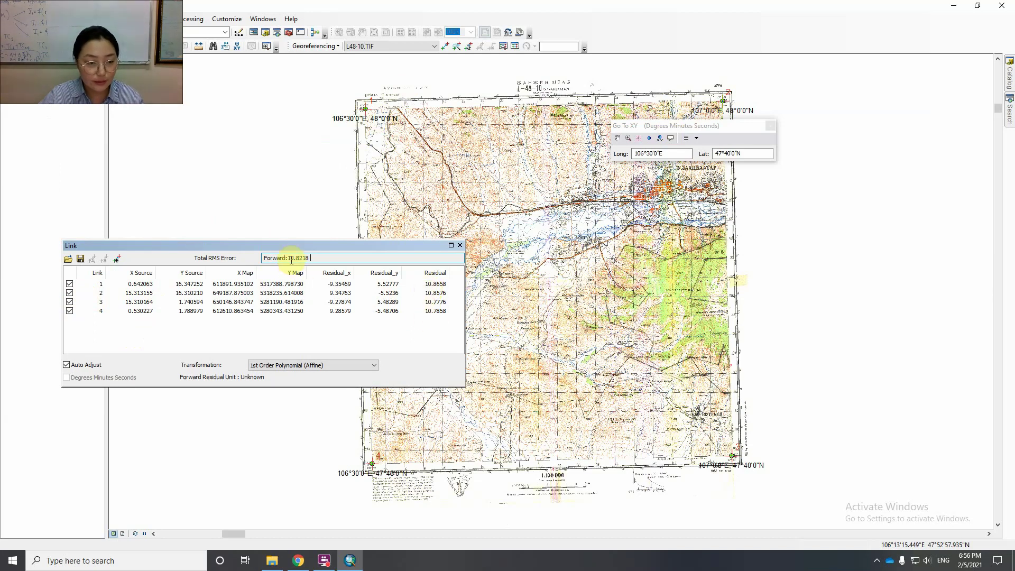
Inspect link 1 up close at the map sheet's northwest grid corner and delete it from the link table
click(89, 286)
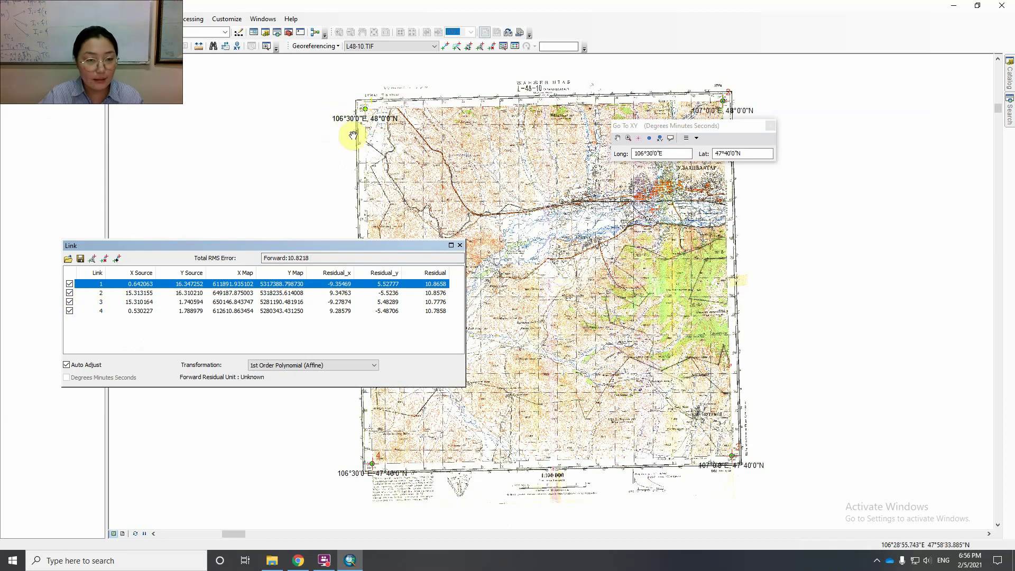
click(14, 47)
drag(354, 94, 378, 126)
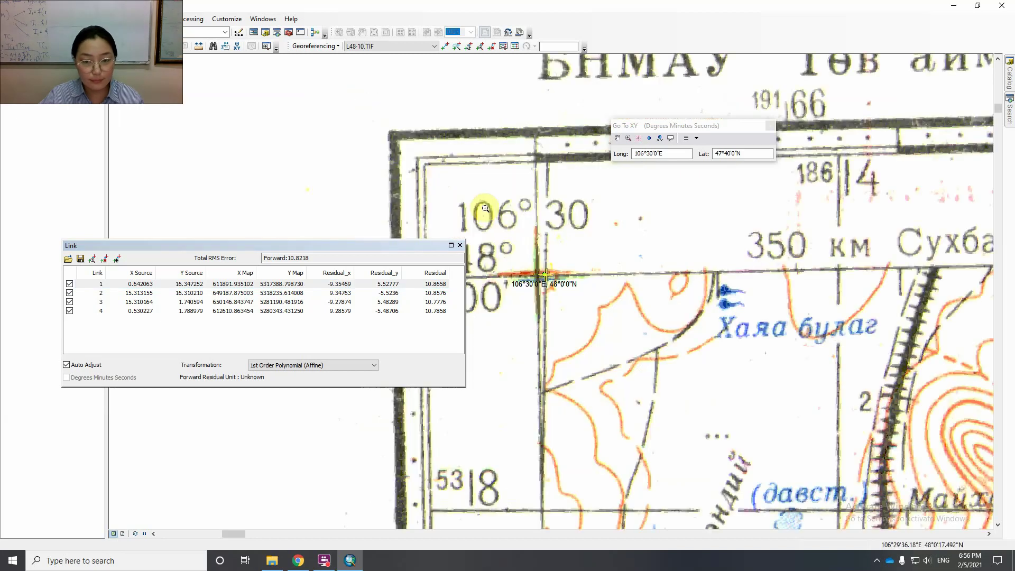
drag(522, 261, 572, 300)
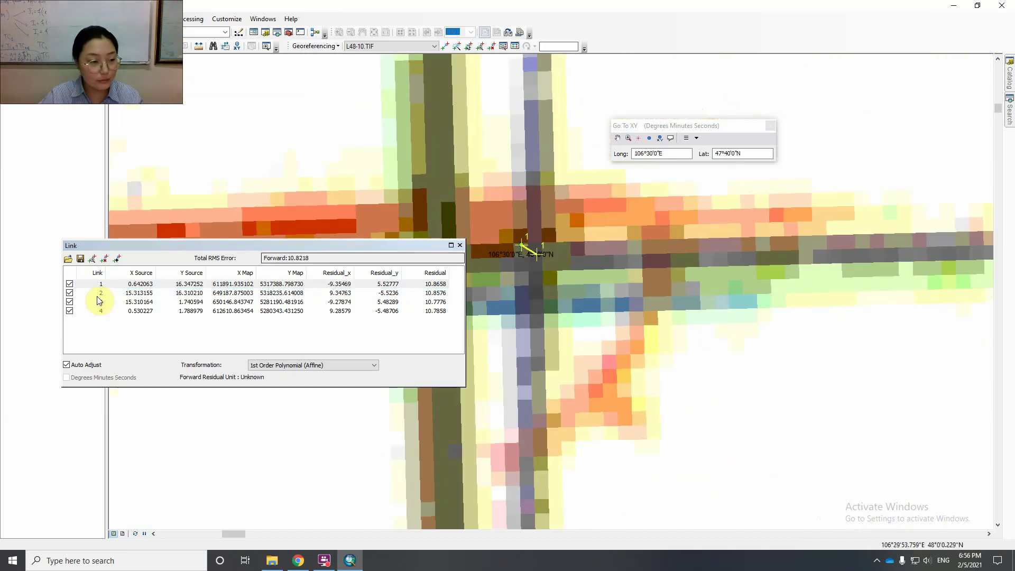
click(83, 286)
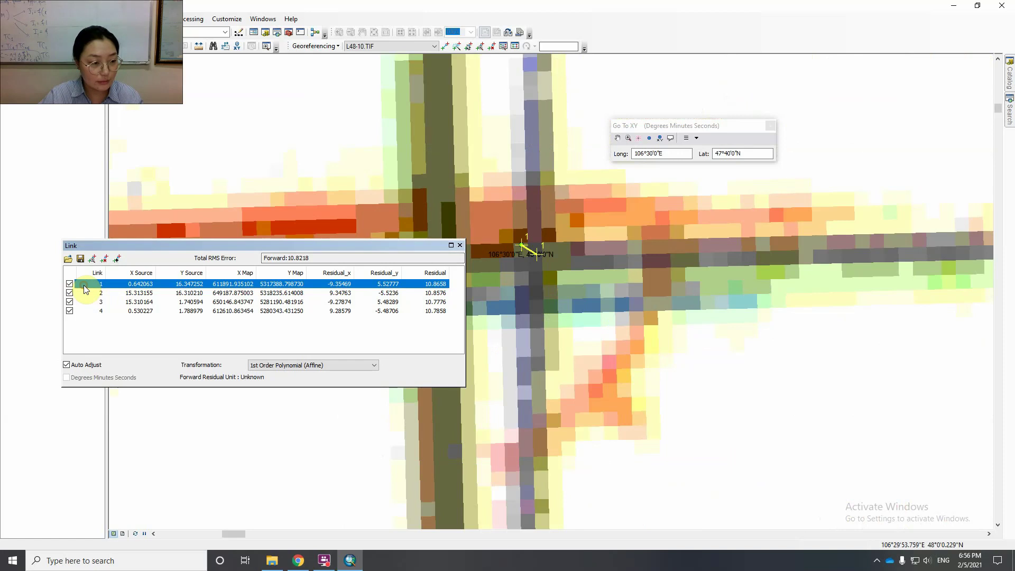
click(103, 258)
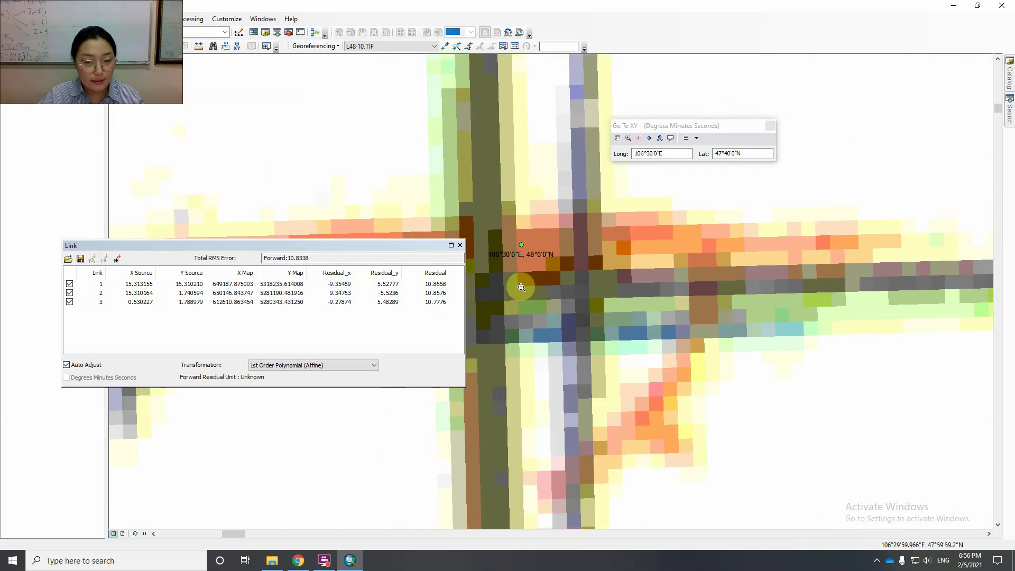
Add a new control point linking the northwest grid line crossing to the labeled point at 106°30'0"E, 48°0'0"N
drag(510, 289, 537, 319)
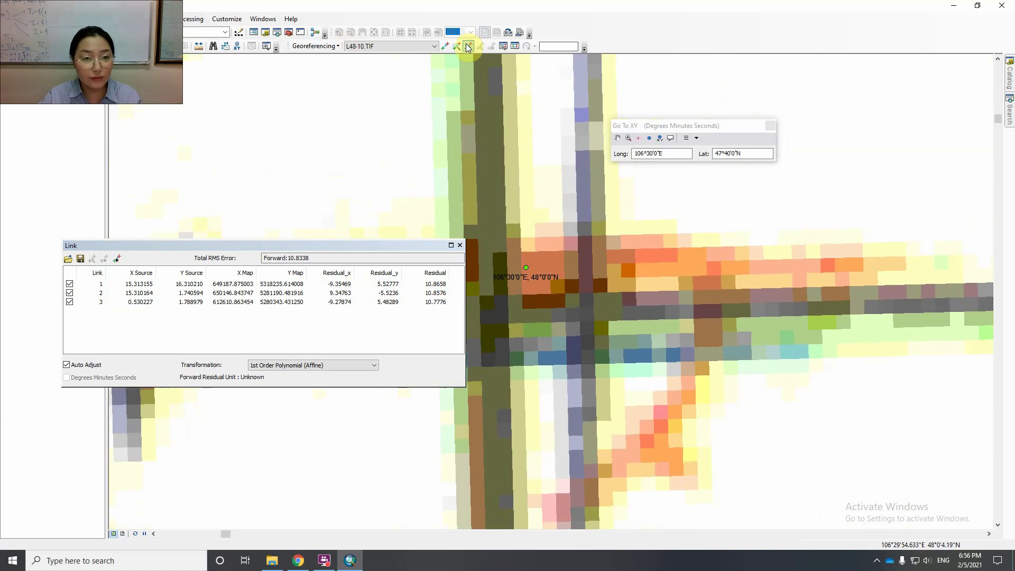
click(447, 47)
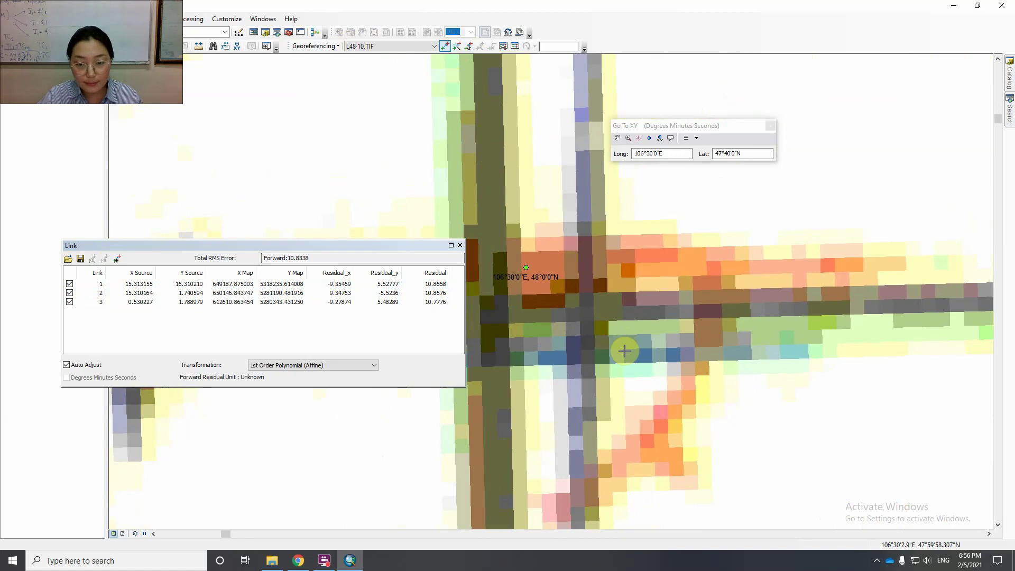
click(594, 308)
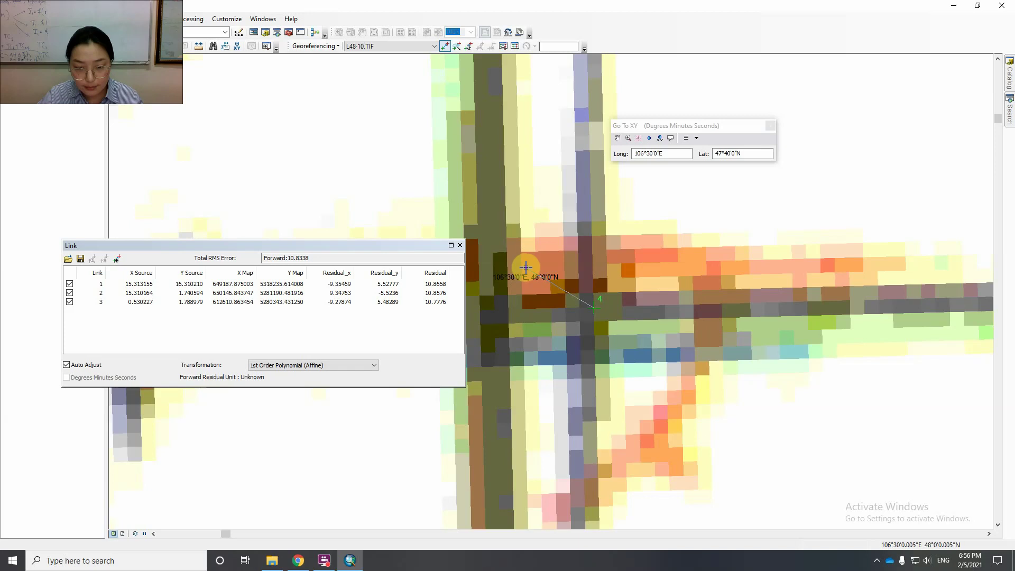
click(527, 267)
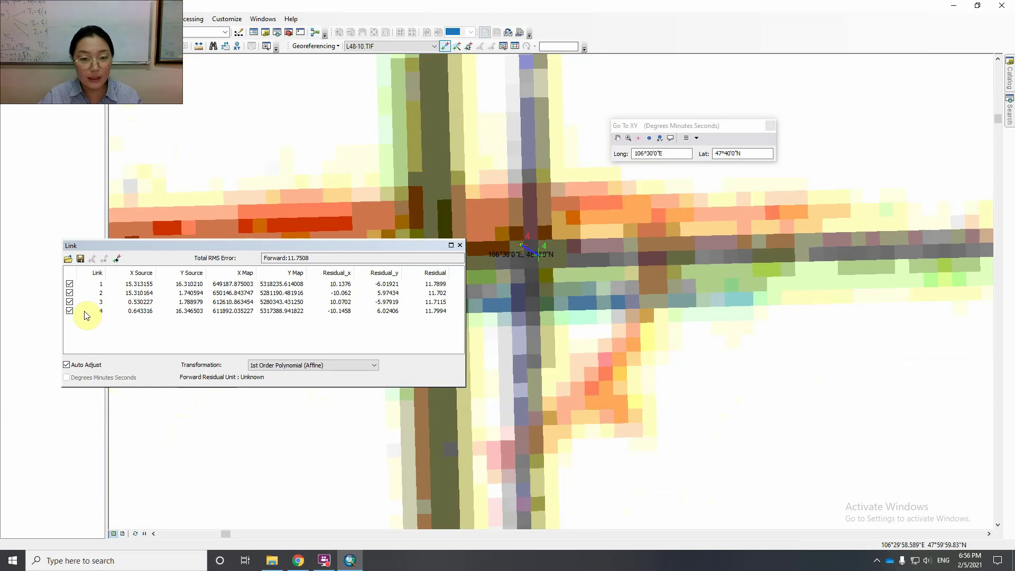
Show the whole map sheet and close the Go To XY window
right_click(42, 91)
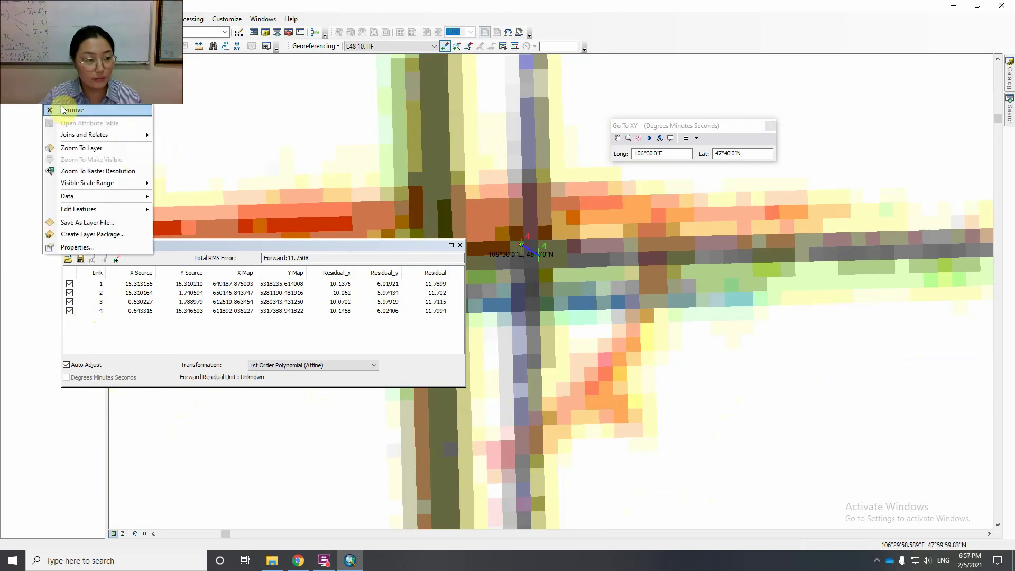
click(73, 150)
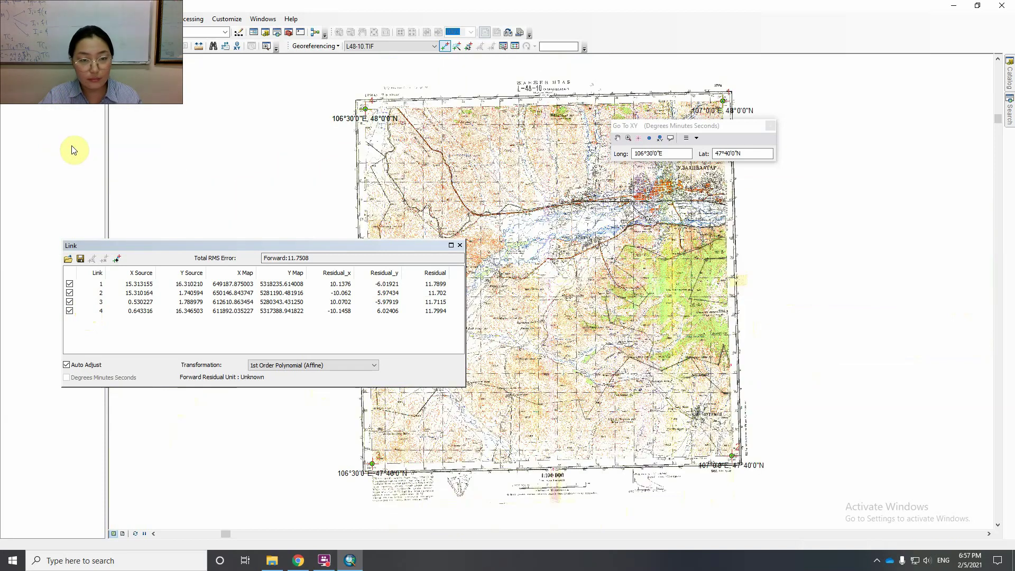
drag(695, 125, 320, 141)
click(399, 141)
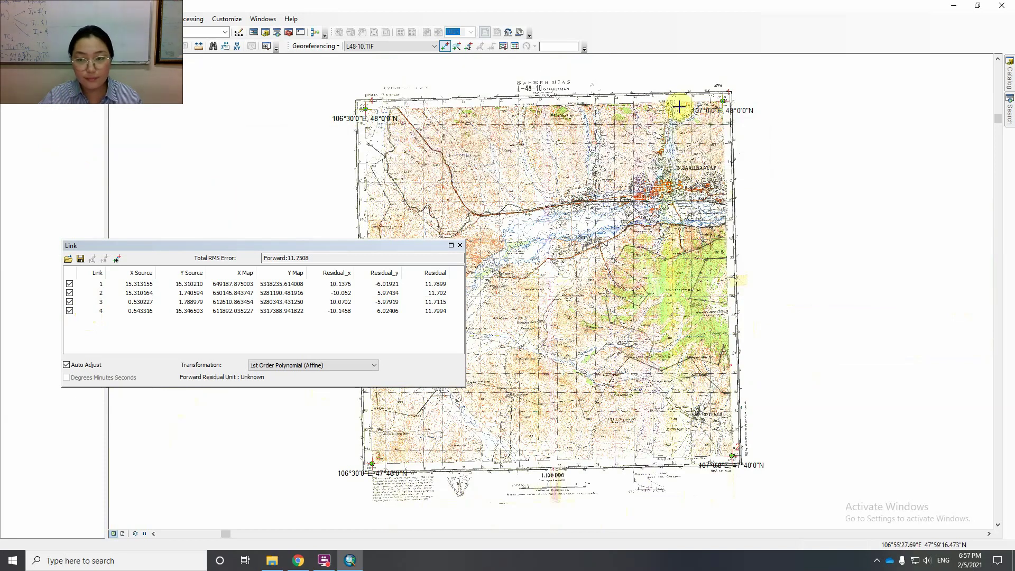
Examine the northeast corner's control point link up close against the grid line crossing
click(12, 47)
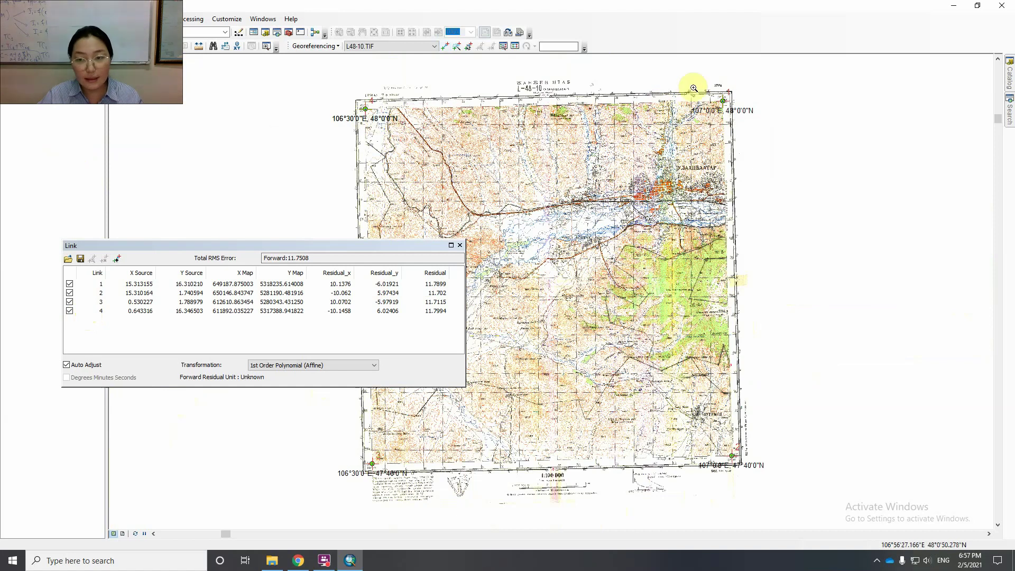
drag(718, 89, 737, 111)
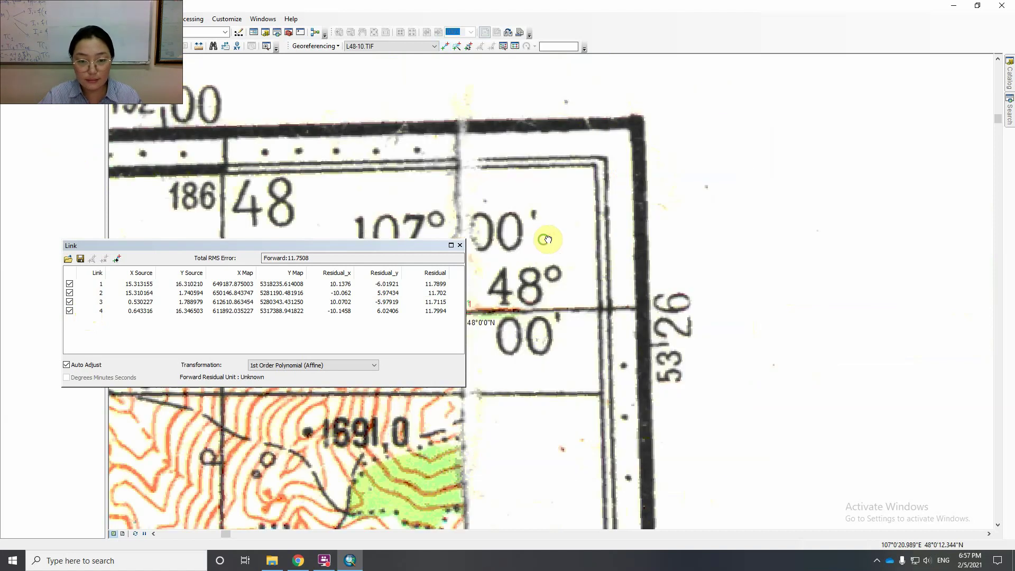
drag(549, 240, 703, 218)
drag(583, 275, 646, 313)
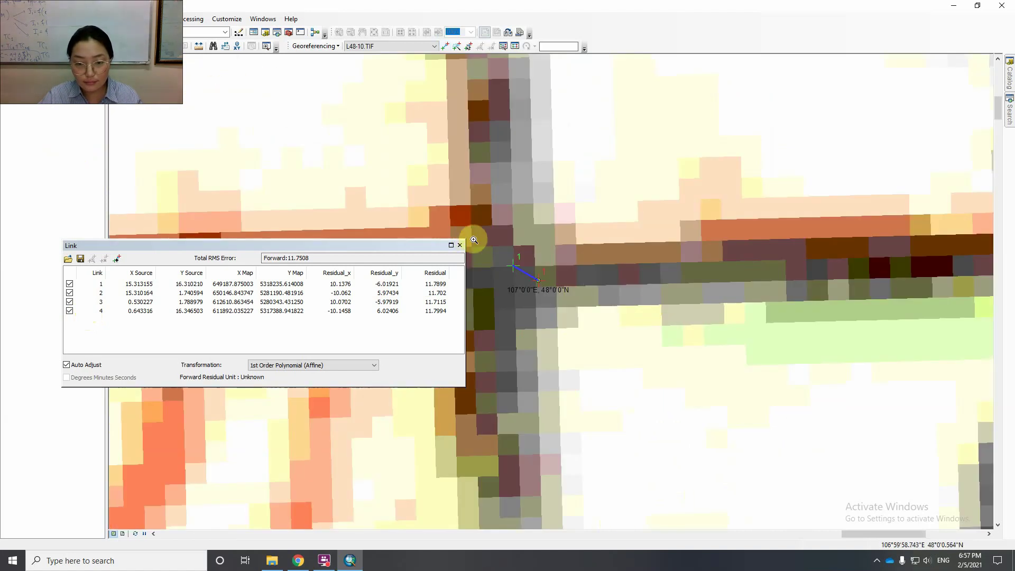
drag(471, 234, 579, 305)
drag(636, 252, 768, 229)
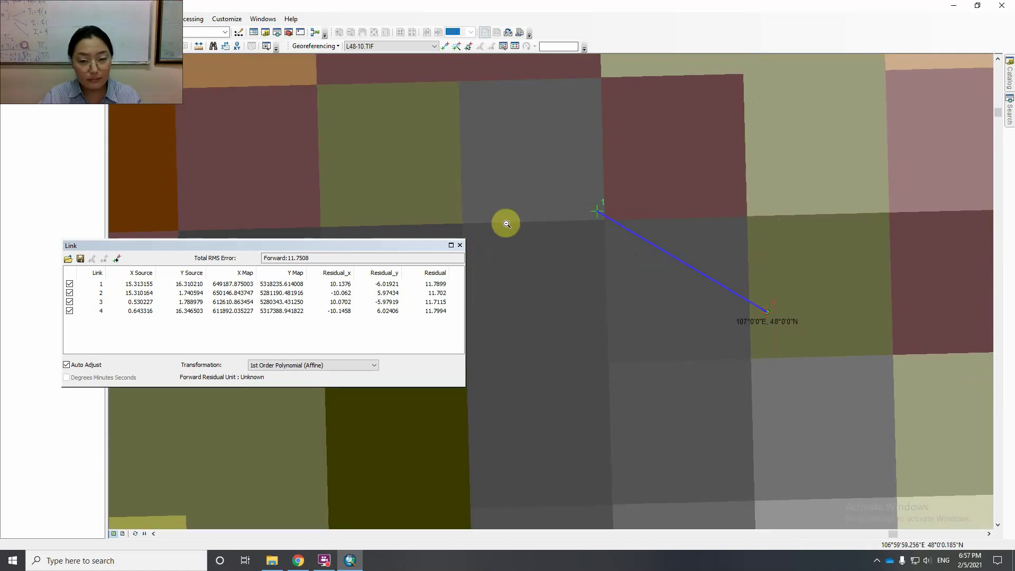
drag(545, 182, 878, 369)
drag(679, 199, 605, 326)
scroll(605, 326, up, 2)
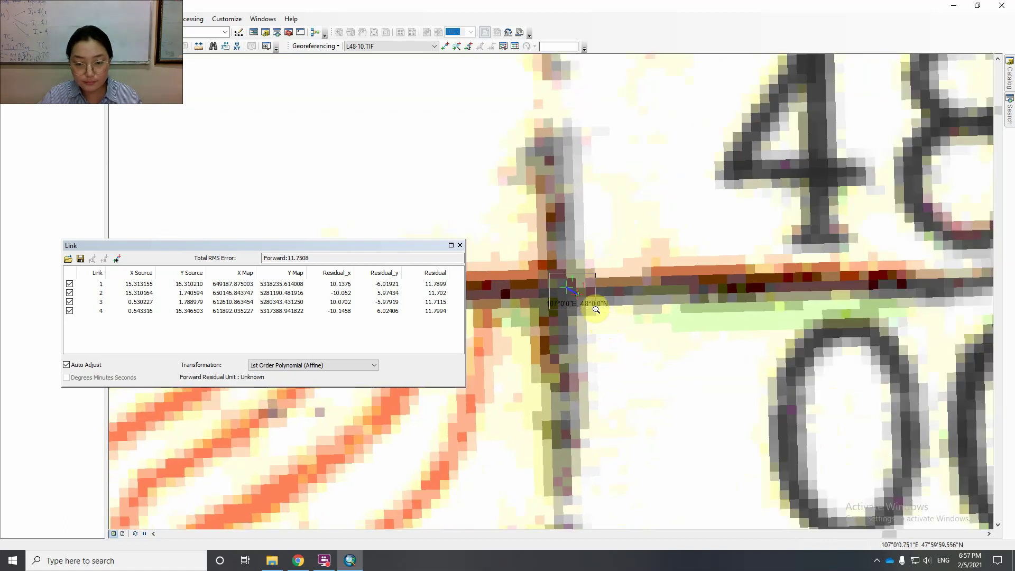
scroll(598, 314, up, 2)
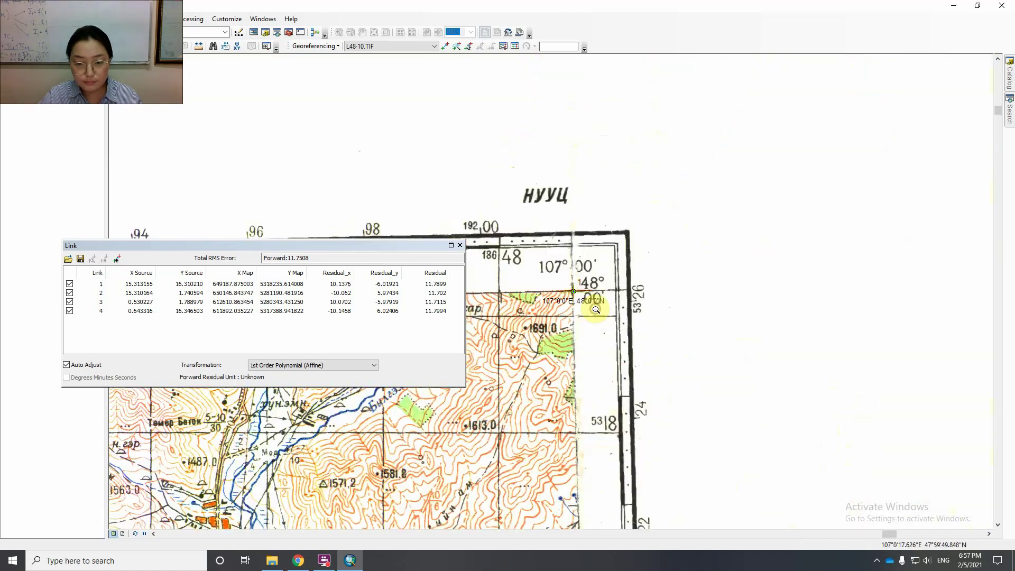
Delete the northeast corner's control point, link 1, from the link table
click(14, 45)
drag(563, 283, 600, 308)
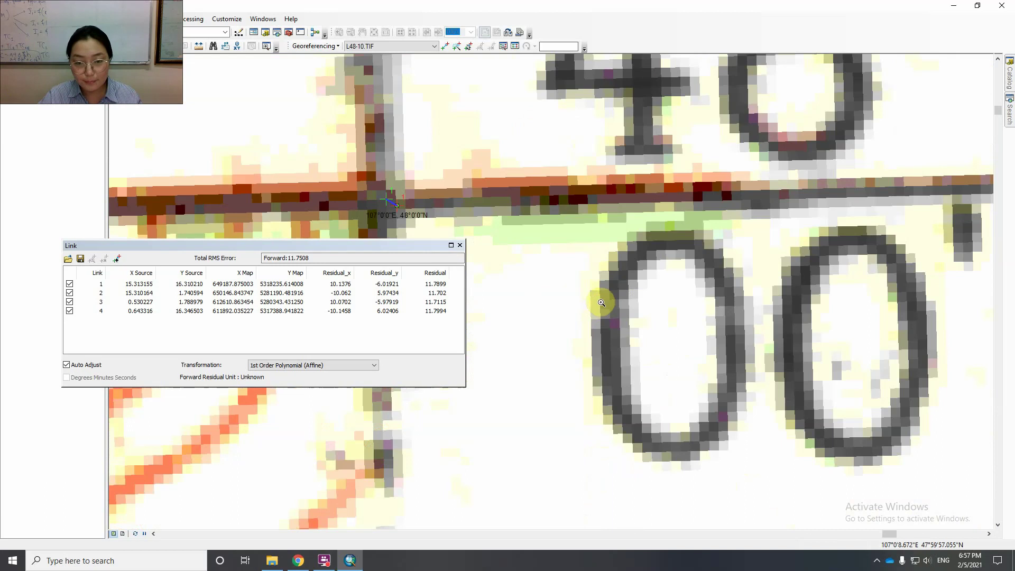
drag(544, 255, 722, 265)
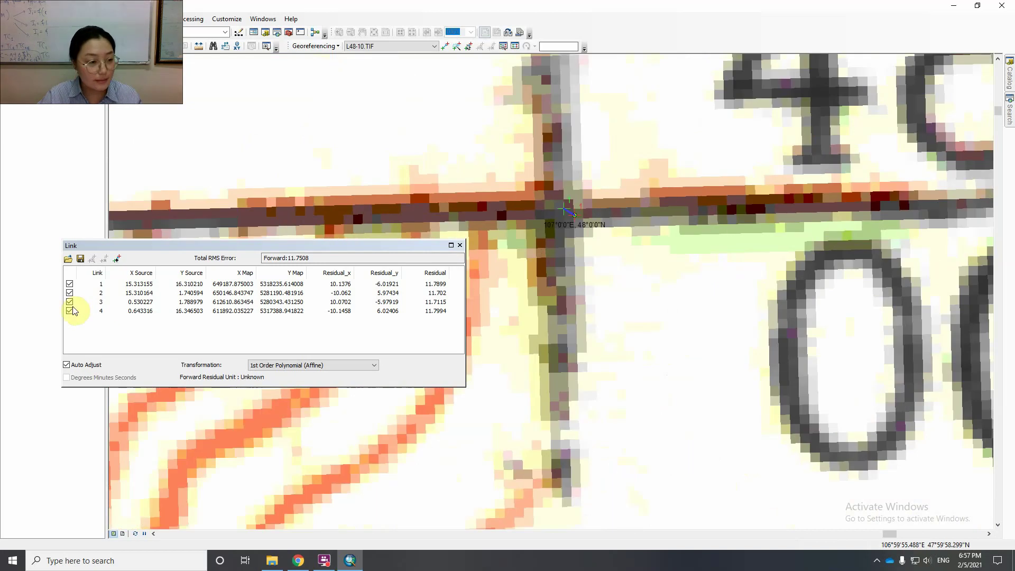
click(74, 285)
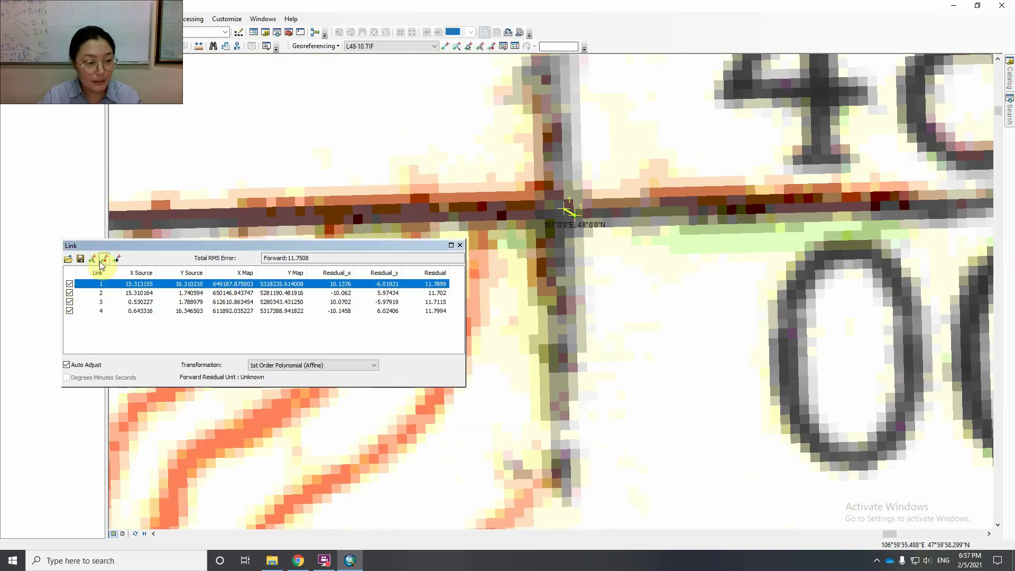
click(104, 259)
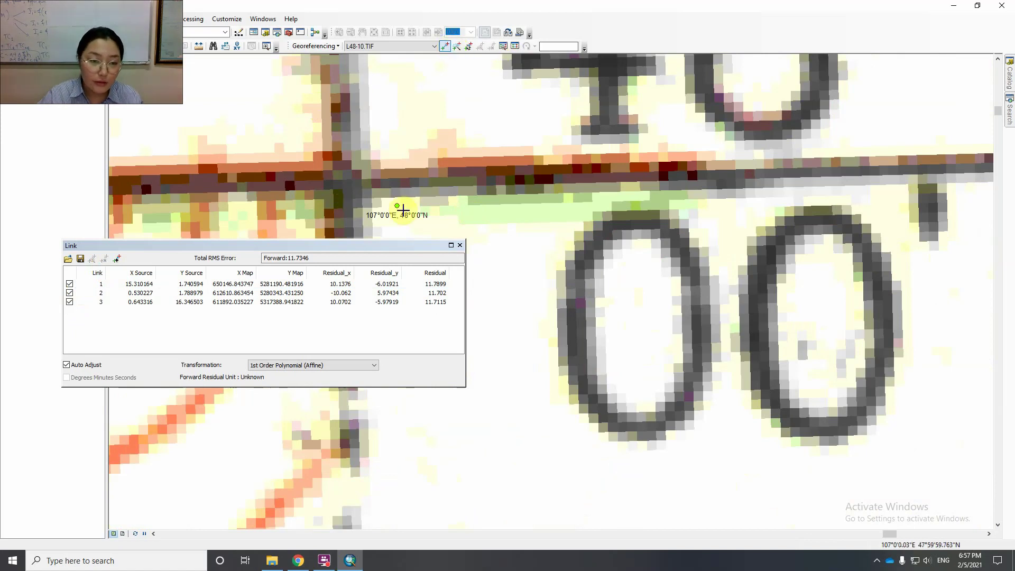
Add a new control point linking the northeast grid line crossing to the labeled point at 107°0'0"E, 48°0'0"N, and show the whole sheet
click(398, 205)
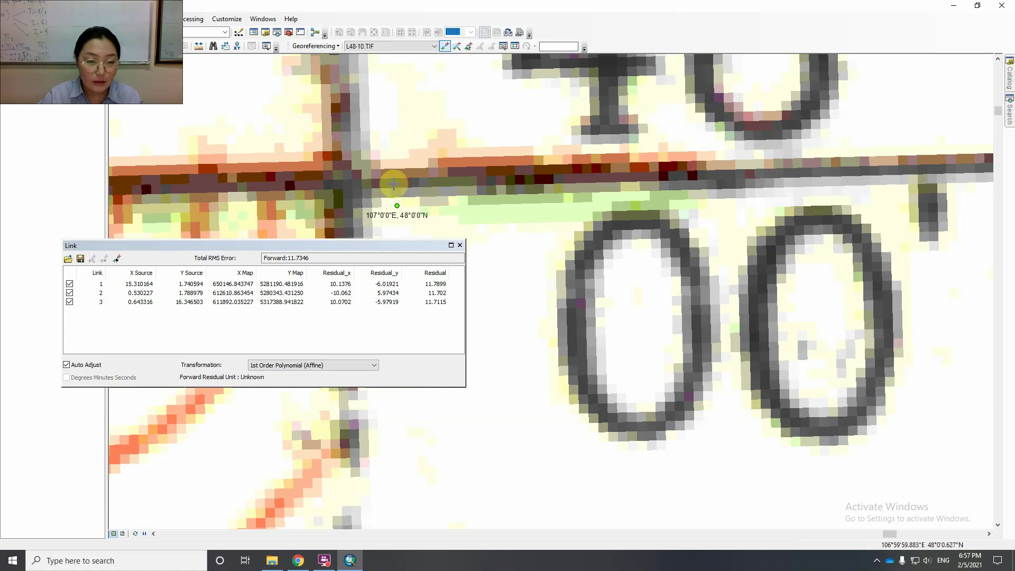
click(362, 186)
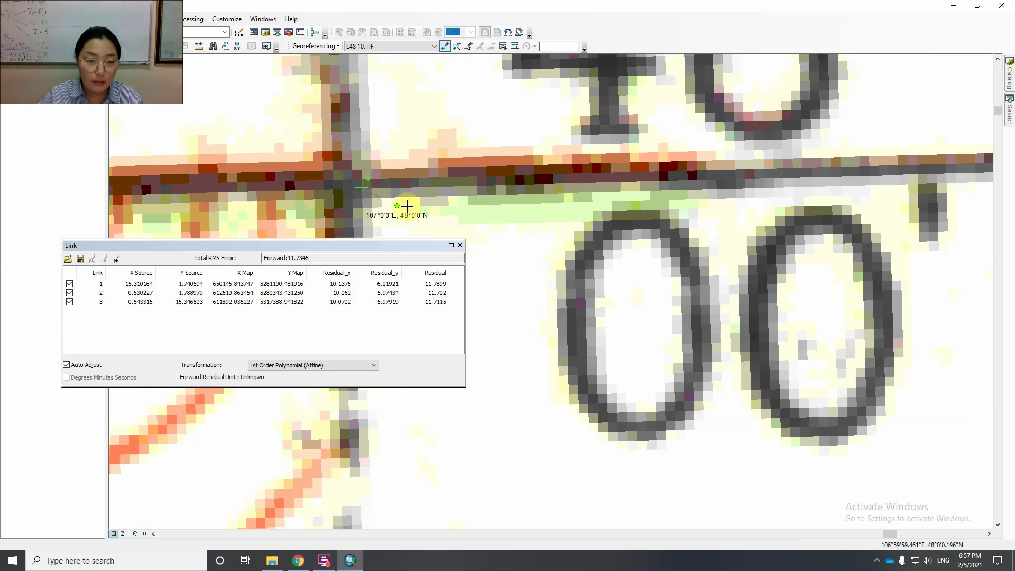
click(397, 205)
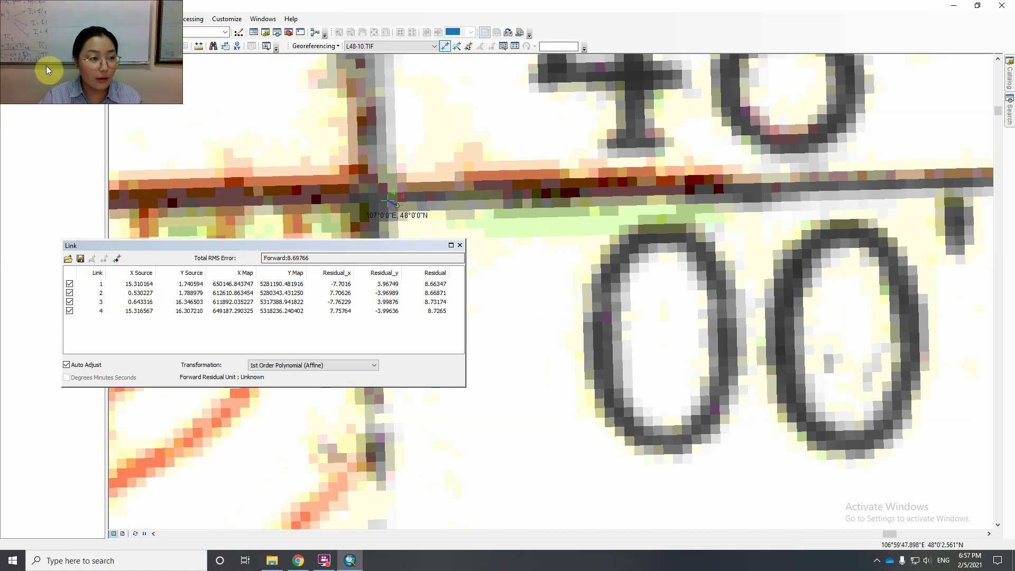
right_click(51, 98)
click(90, 148)
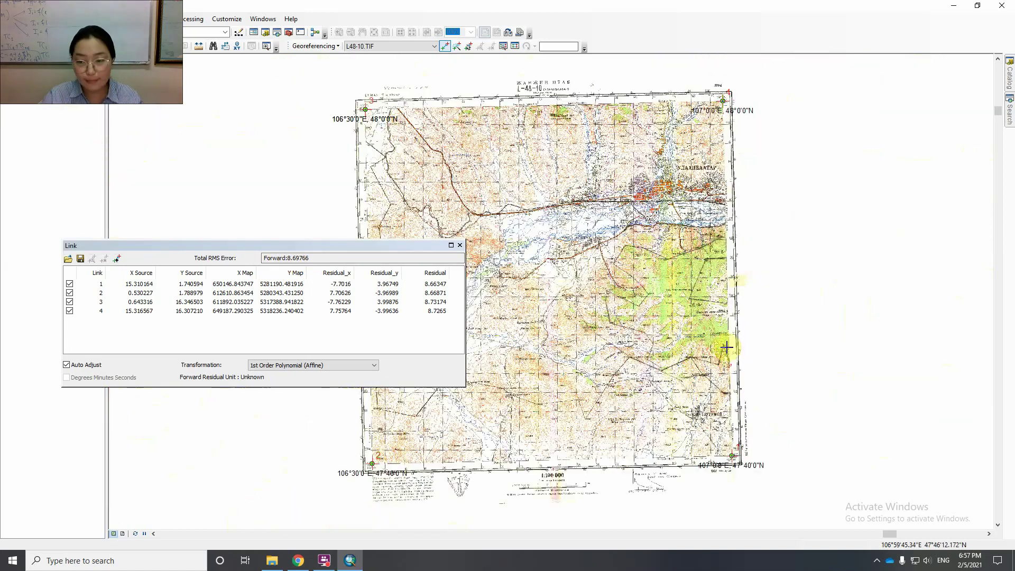
click(10, 50)
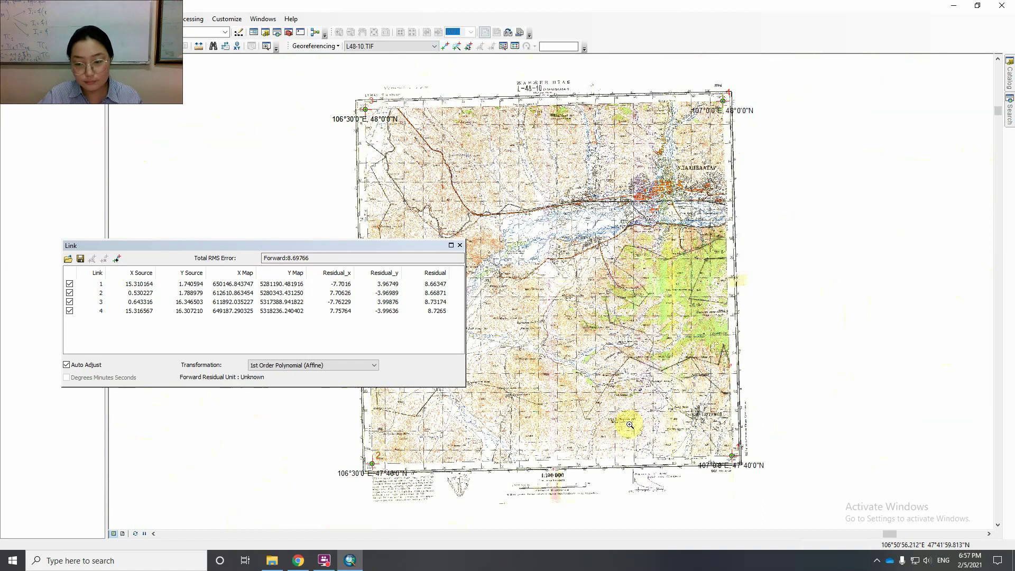
Delete the southeast corner's control point, link 1, from the link table after inspecting it close up at the grid line crossing
drag(723, 449, 730, 465)
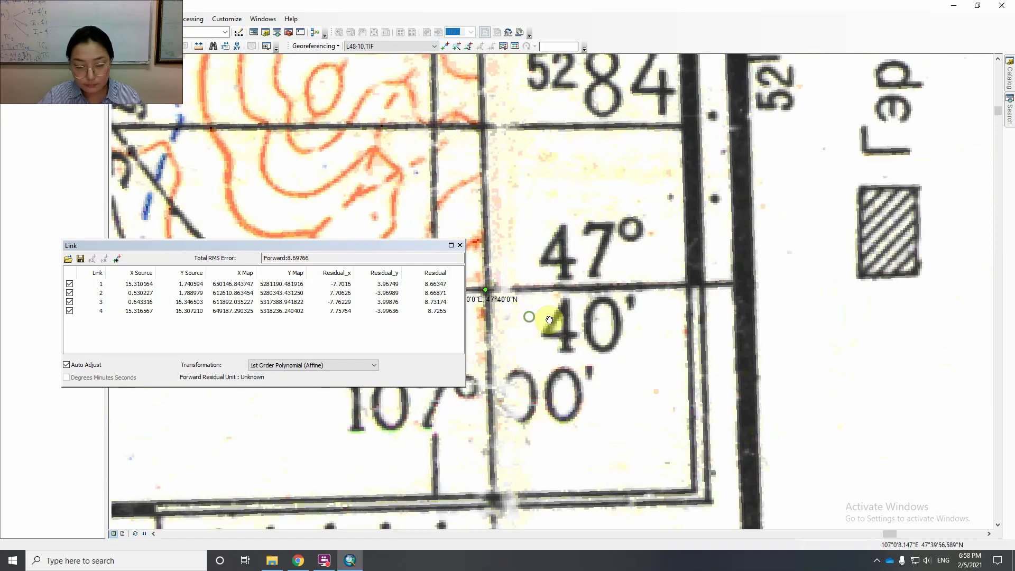
drag(563, 288, 601, 320)
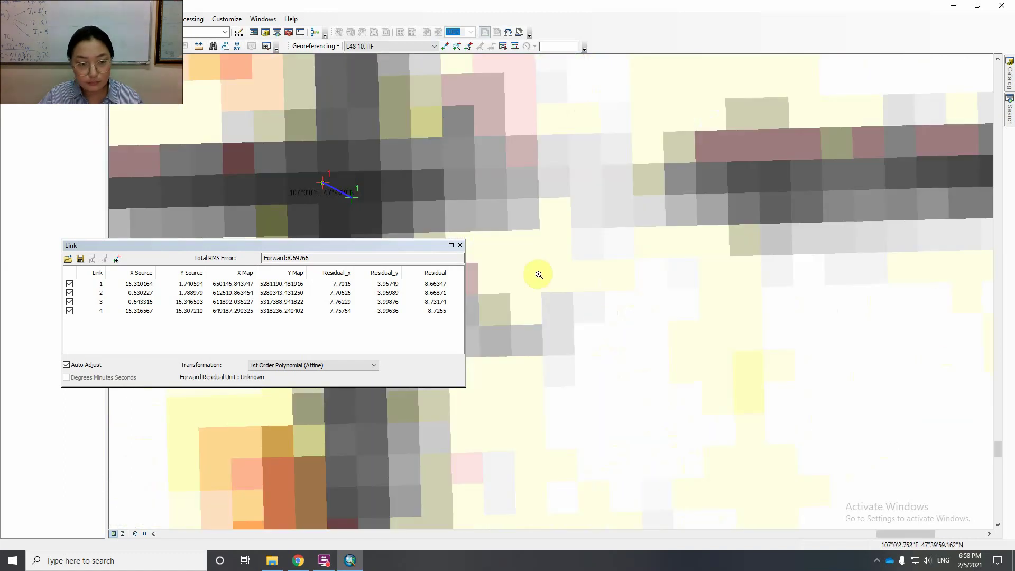
drag(540, 274, 762, 337)
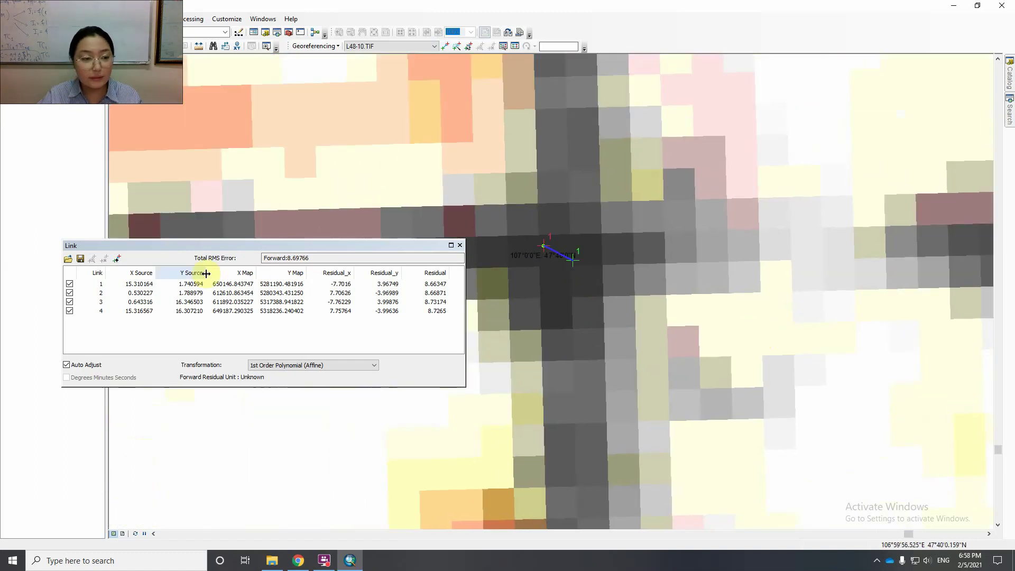
click(78, 287)
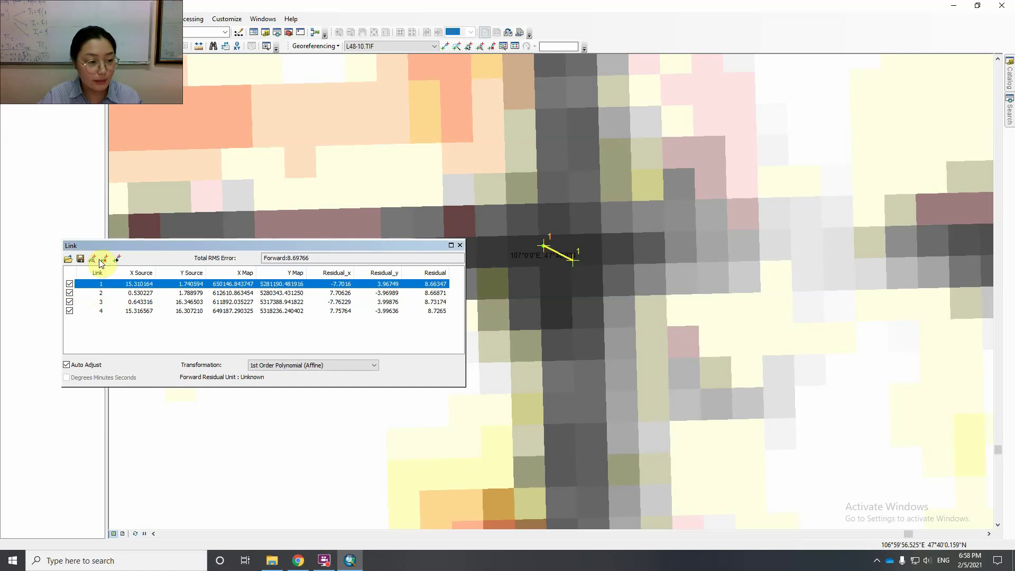
click(103, 260)
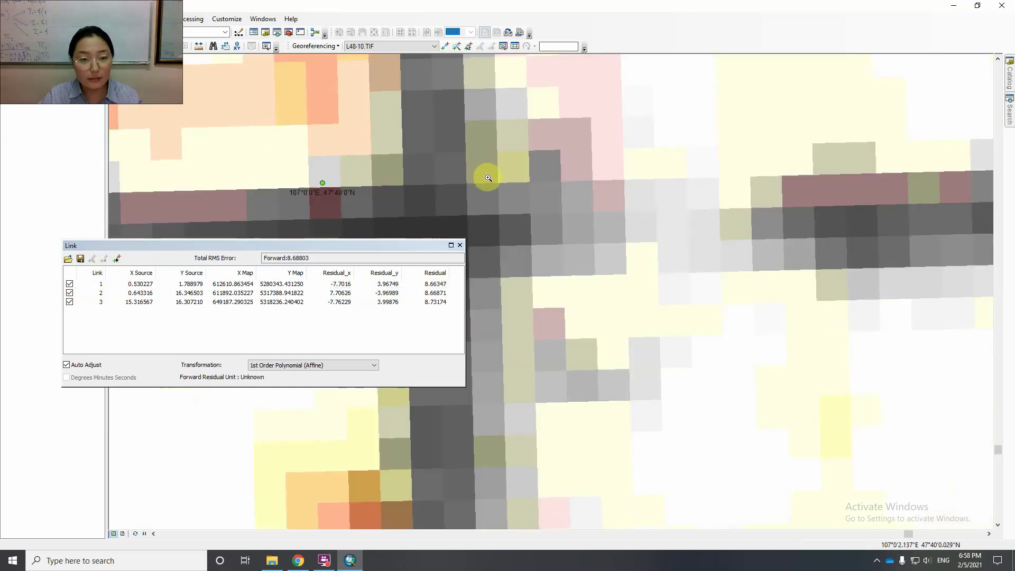
Add a new control point linking the southeast grid line crossing to the labeled point at 107°0'0"E, 47°40'0"N, and show the whole sheet
drag(485, 175, 652, 165)
click(444, 47)
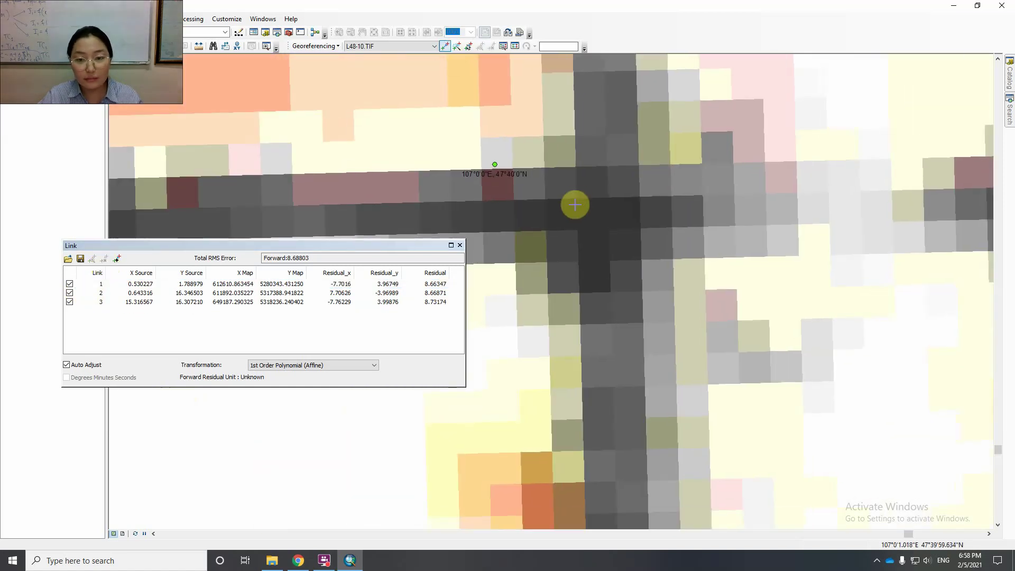
click(576, 198)
click(495, 164)
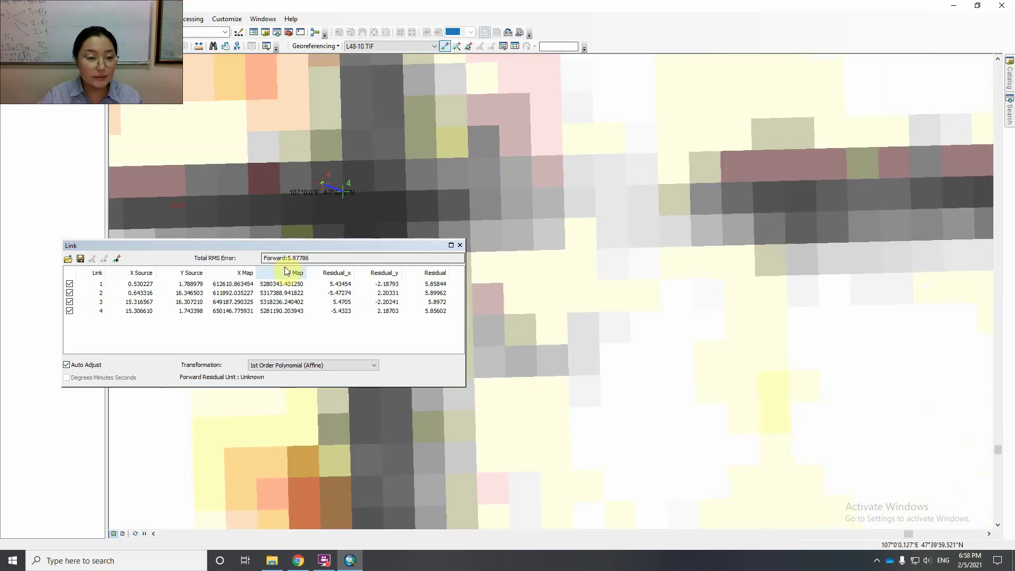
right_click(52, 92)
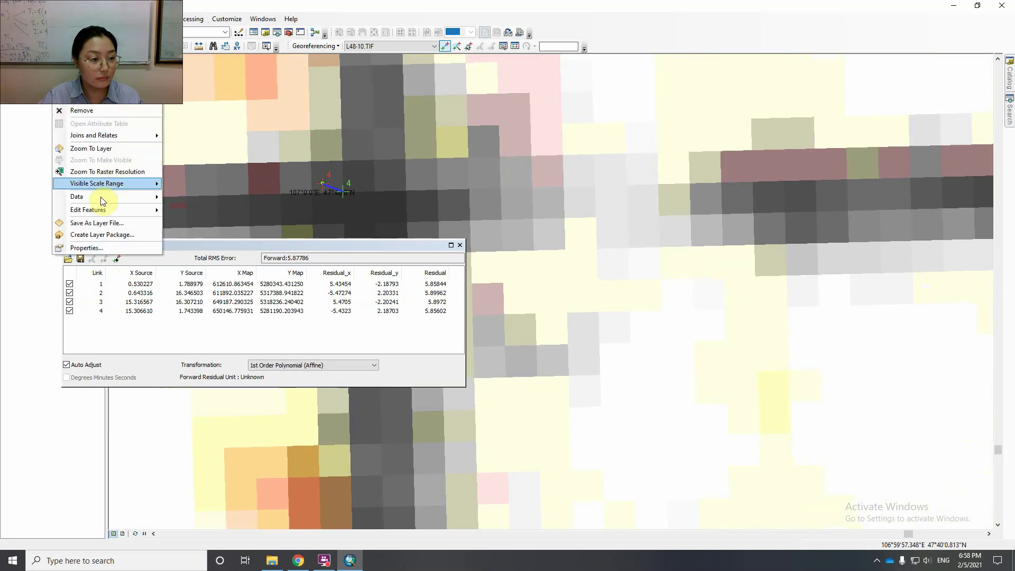
click(91, 149)
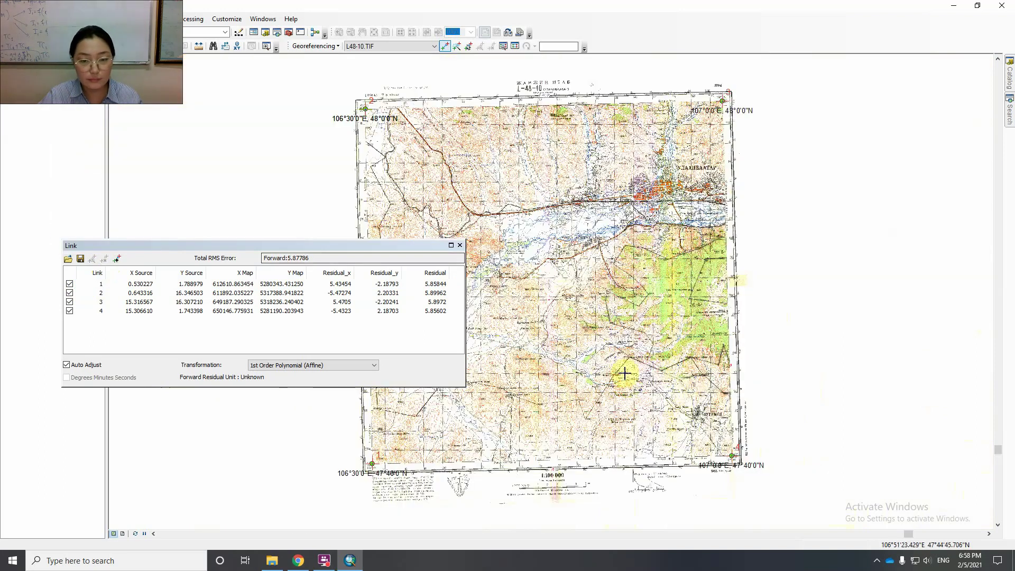
Inspect the southwest corner's control point close up and delete it, link 1, from the link table
click(14, 46)
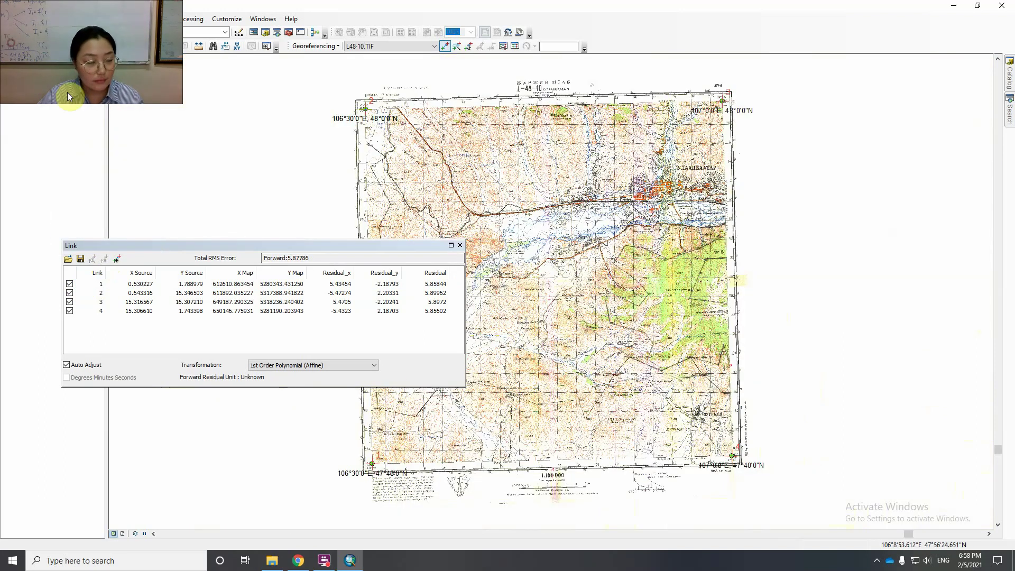
drag(349, 440, 418, 479)
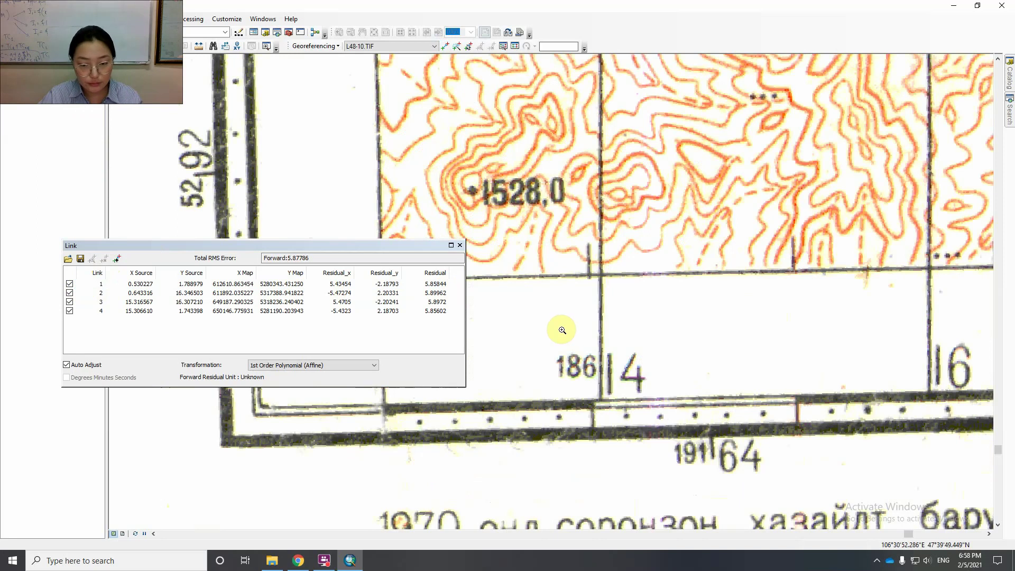
drag(545, 331, 777, 313)
drag(576, 242, 650, 285)
drag(550, 250, 705, 311)
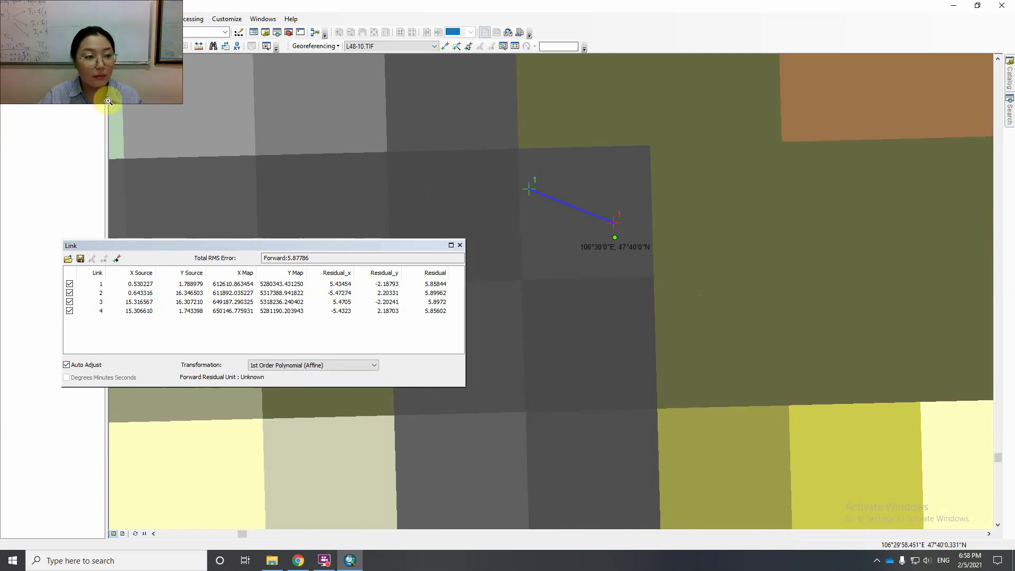
click(79, 285)
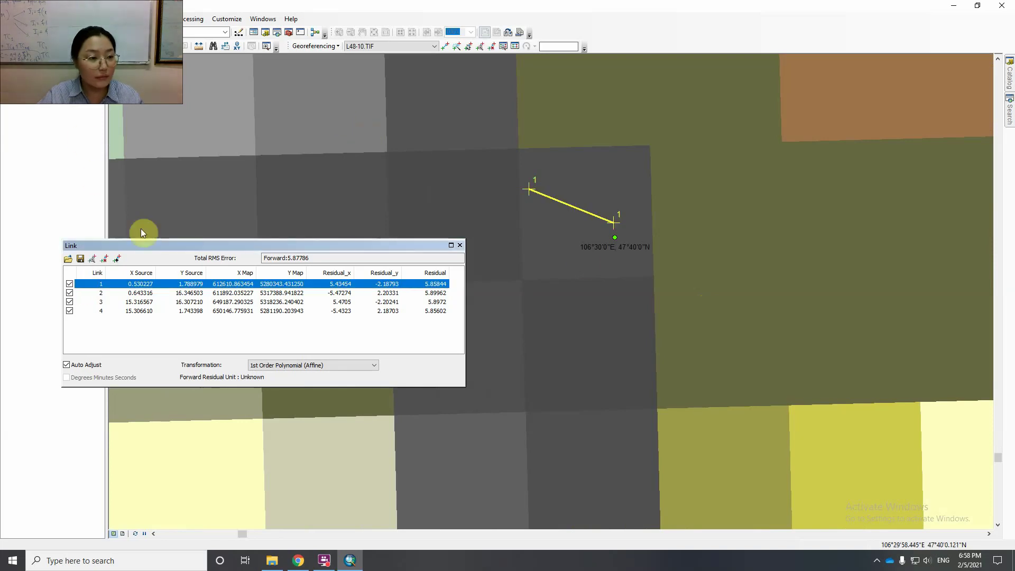
click(104, 259)
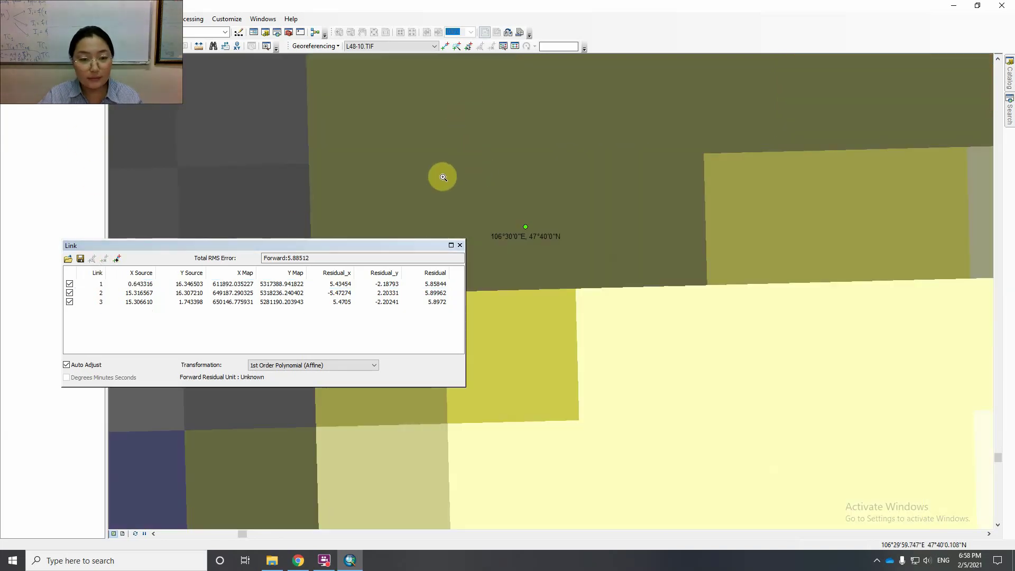
Add a new control point linking the southwest grid line crossing to the labeled point at 106°30'0"E, 47°40'0"N, and show the whole sheet
drag(475, 178, 707, 149)
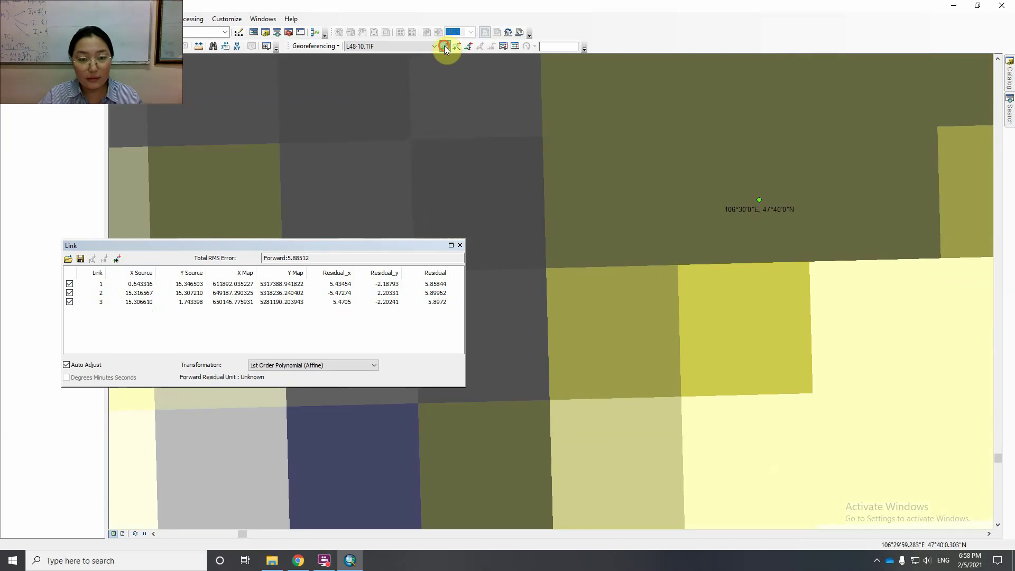
click(445, 48)
click(547, 266)
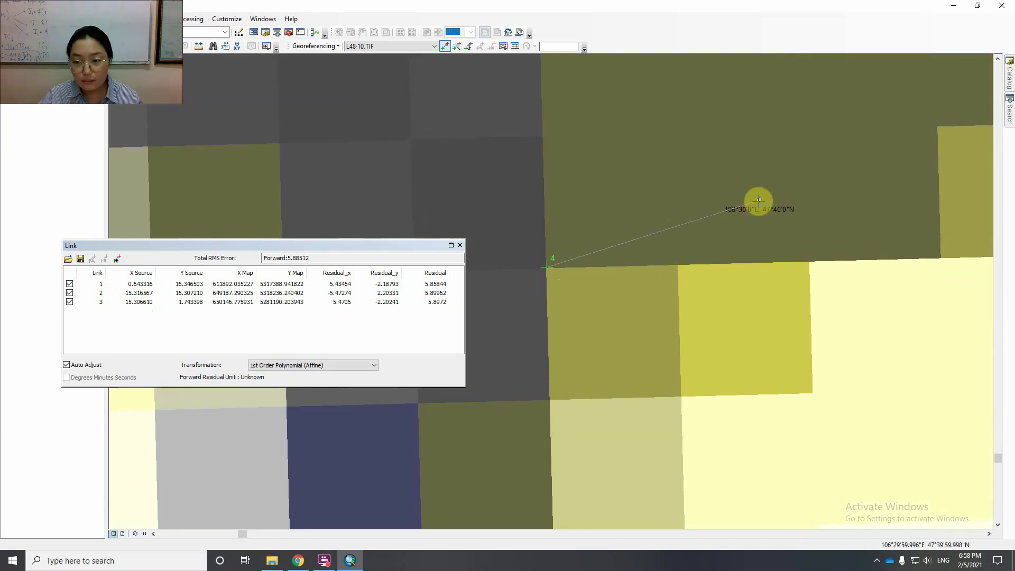
click(760, 200)
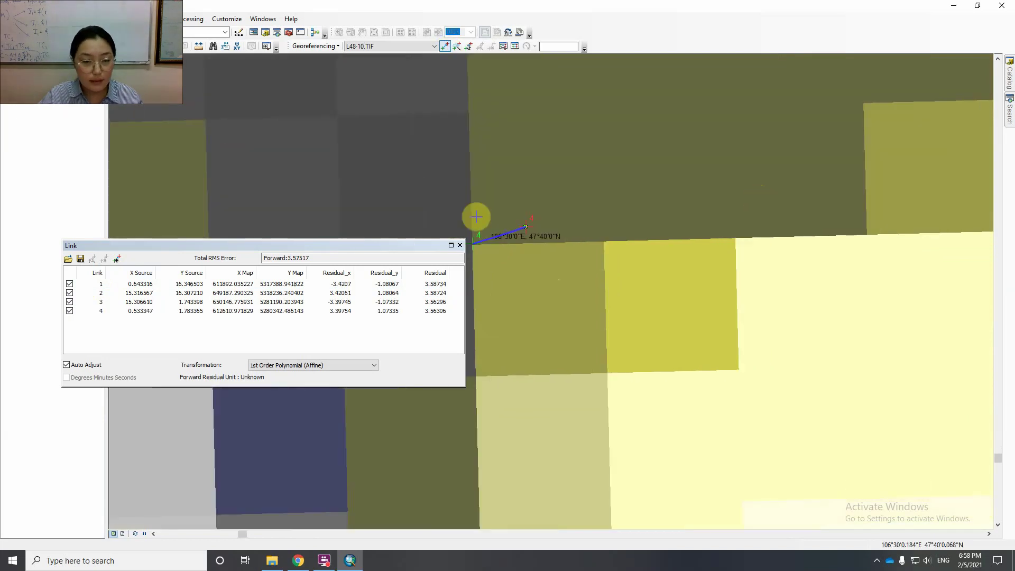
right_click(38, 91)
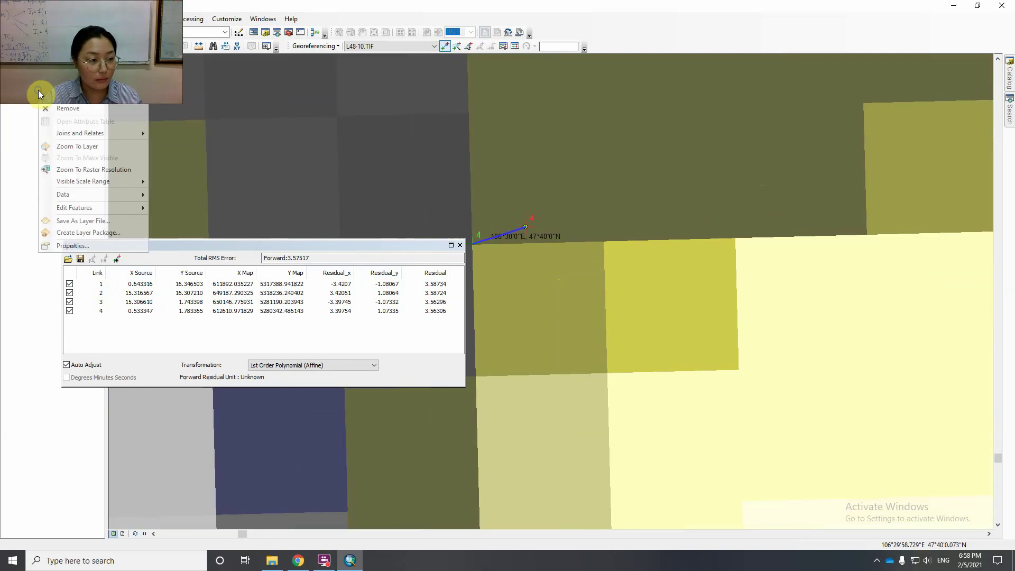
click(79, 142)
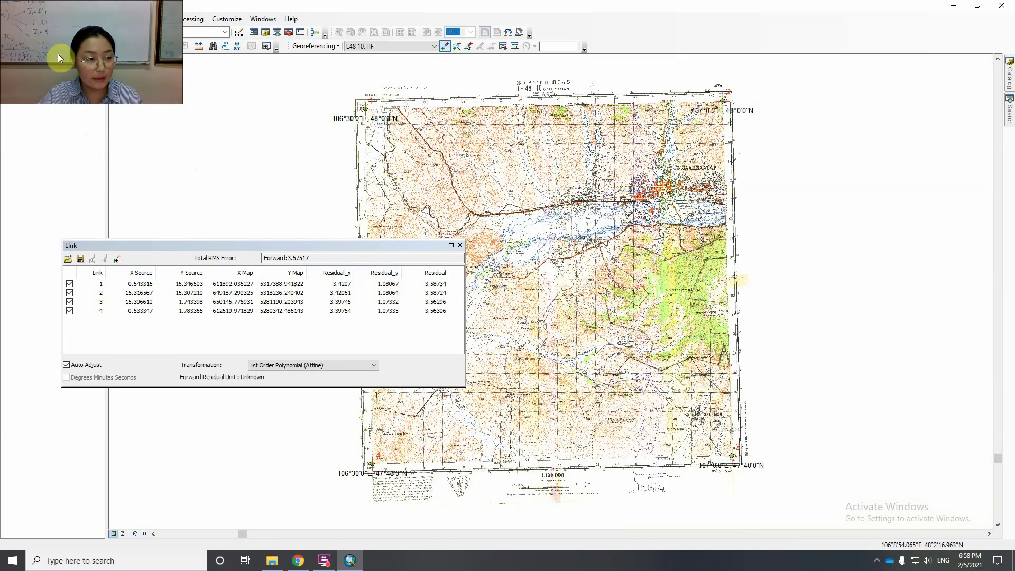
Inspect the northwest corner's control point close up and delete it, link 1, from the link table
click(11, 46)
drag(347, 94, 404, 135)
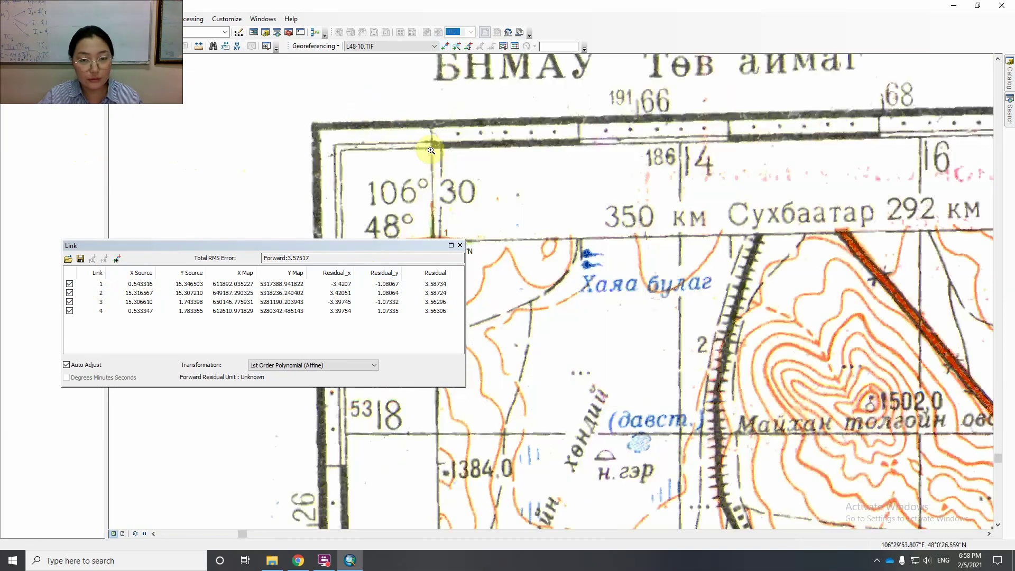
click(546, 194)
drag(607, 187, 673, 235)
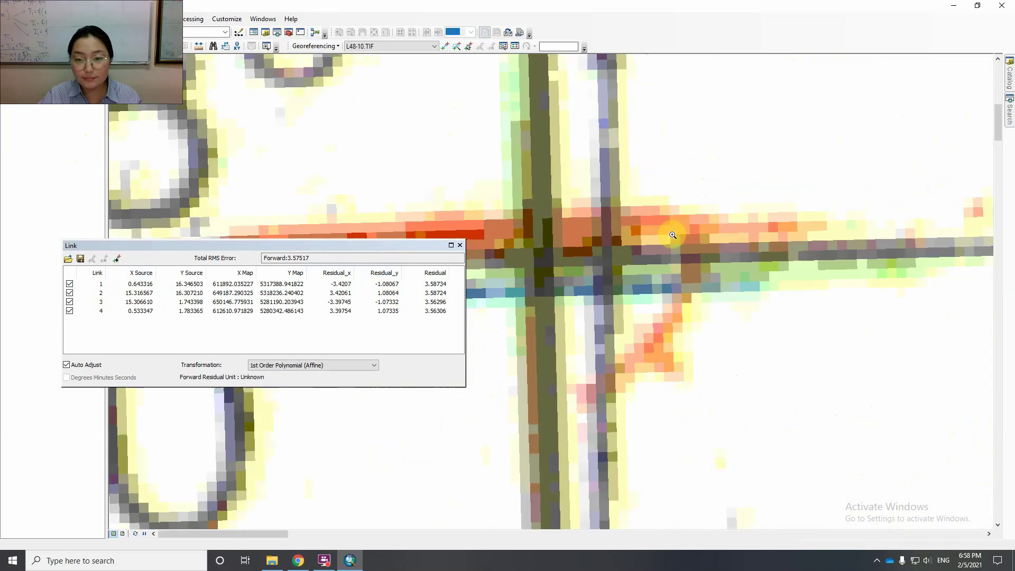
drag(544, 228, 643, 271)
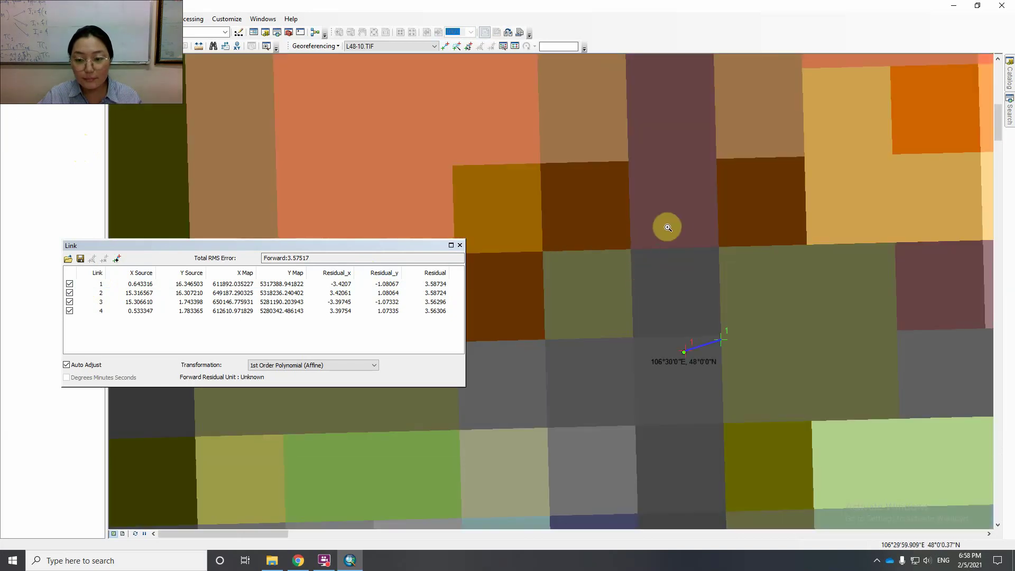
click(77, 284)
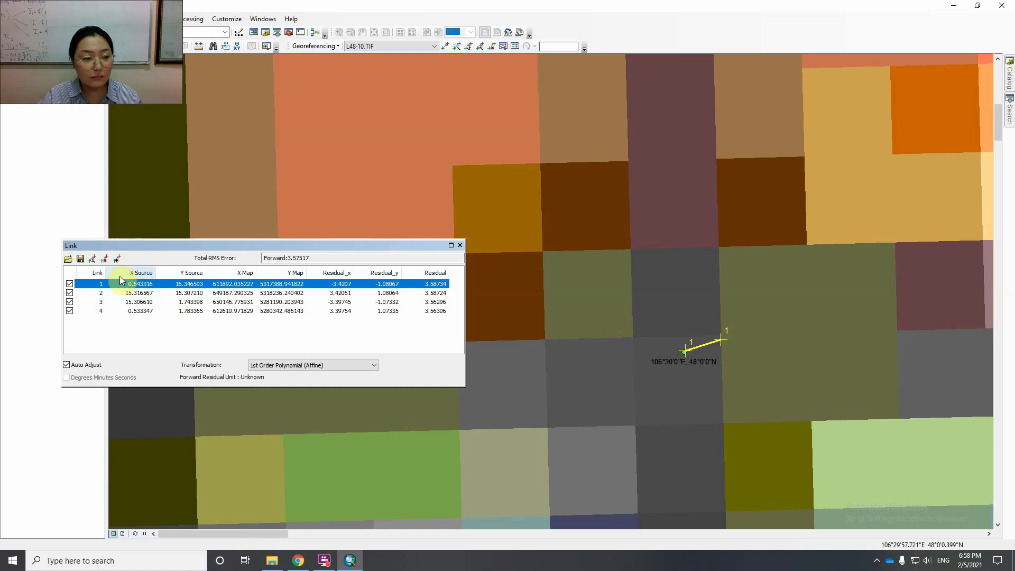
click(105, 258)
Add a new control point linking the northwest grid line crossing to the labeled point at 106°30'0"E, 48°0'0"N, and show the whole sheet
click(452, 48)
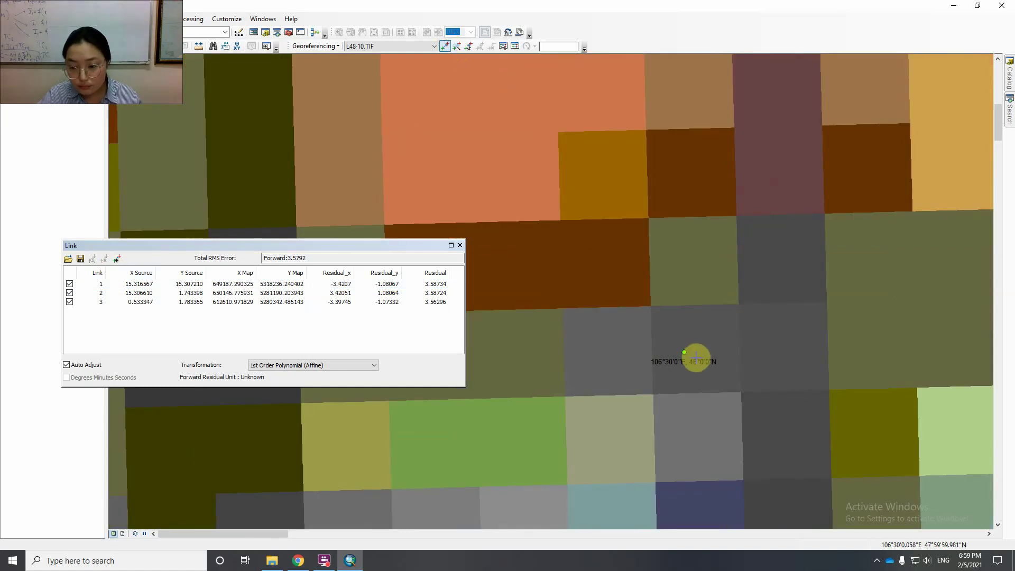
click(829, 391)
click(684, 352)
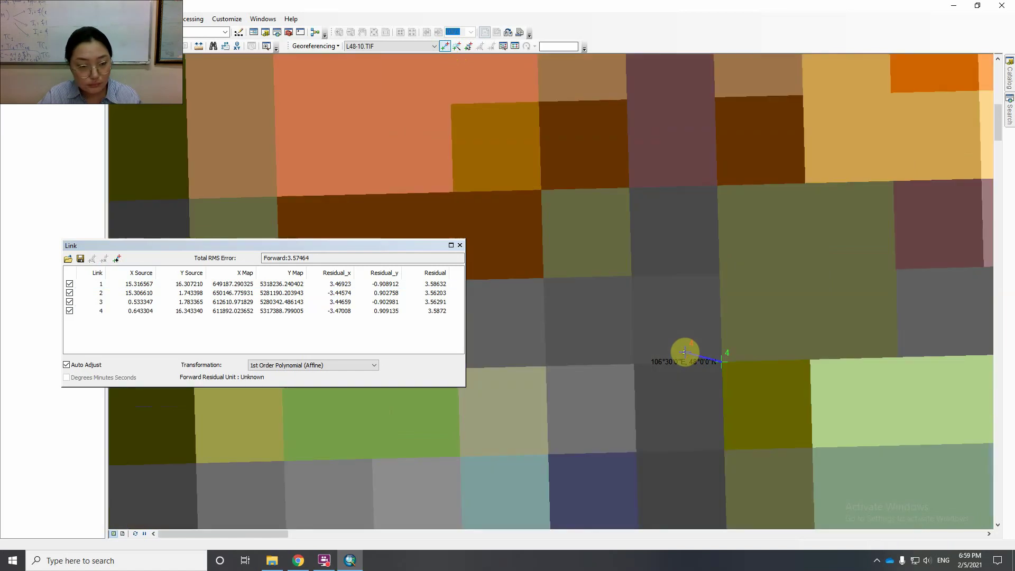
right_click(48, 90)
click(64, 146)
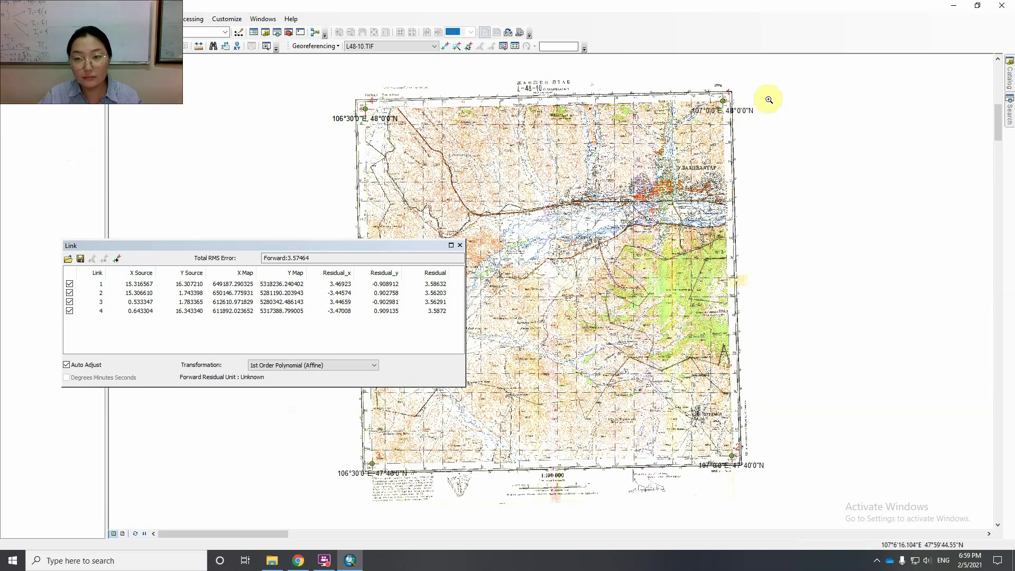
Inspect the northeast corner's control point close up again and delete it, link 1, from the link table
drag(706, 84, 773, 146)
drag(390, 181, 471, 208)
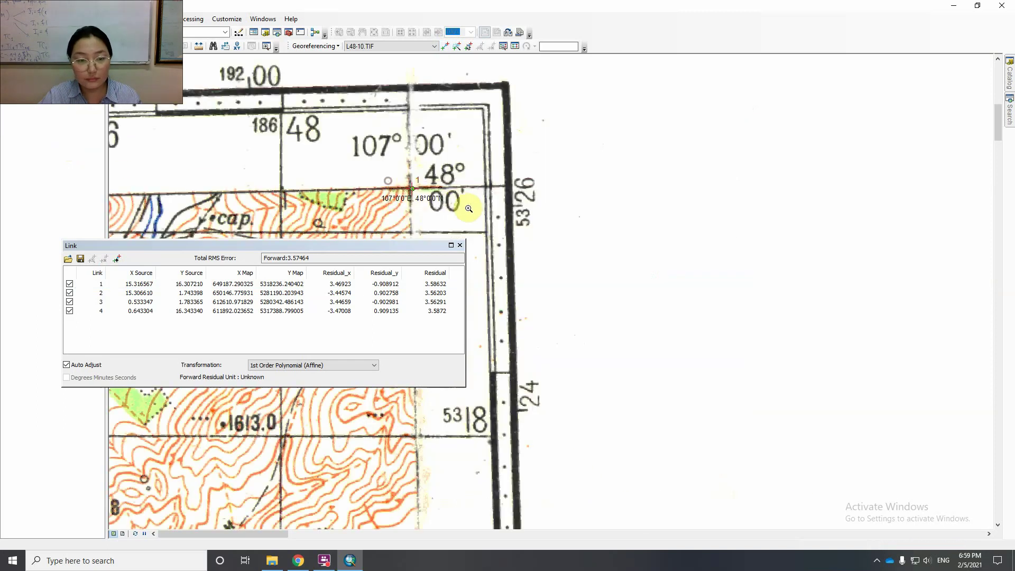
drag(377, 220, 607, 249)
drag(508, 190, 624, 217)
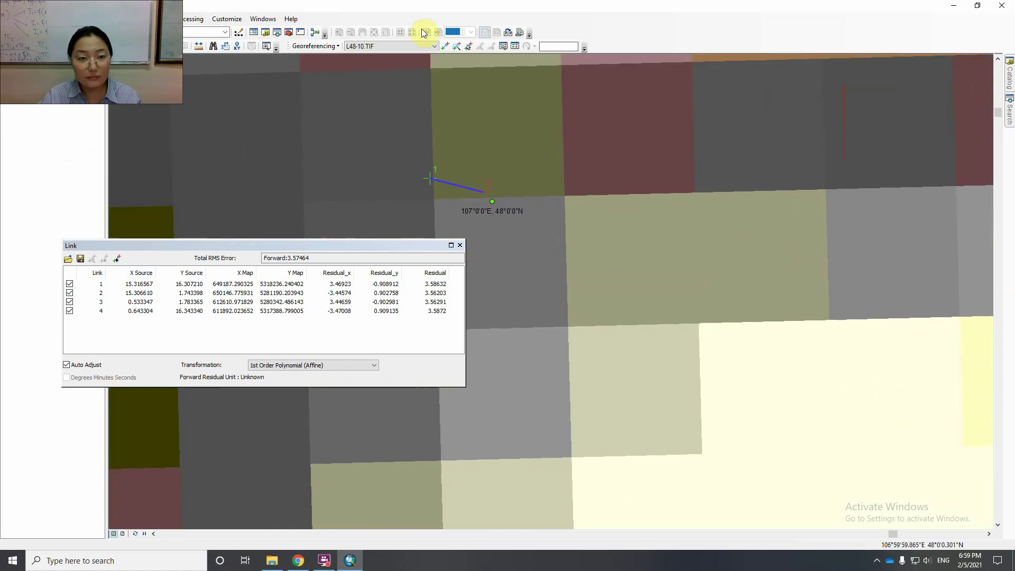
click(87, 286)
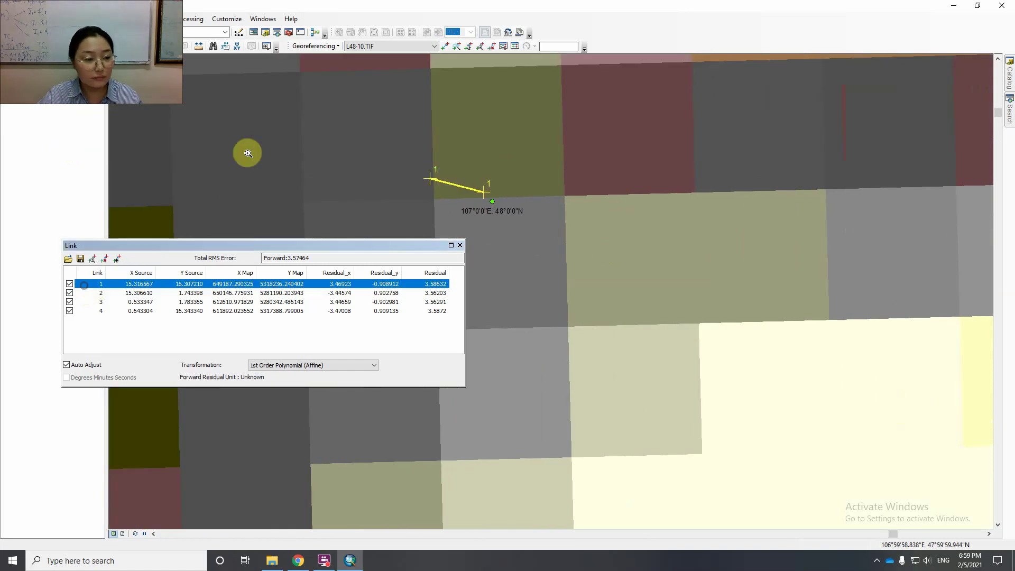
click(104, 258)
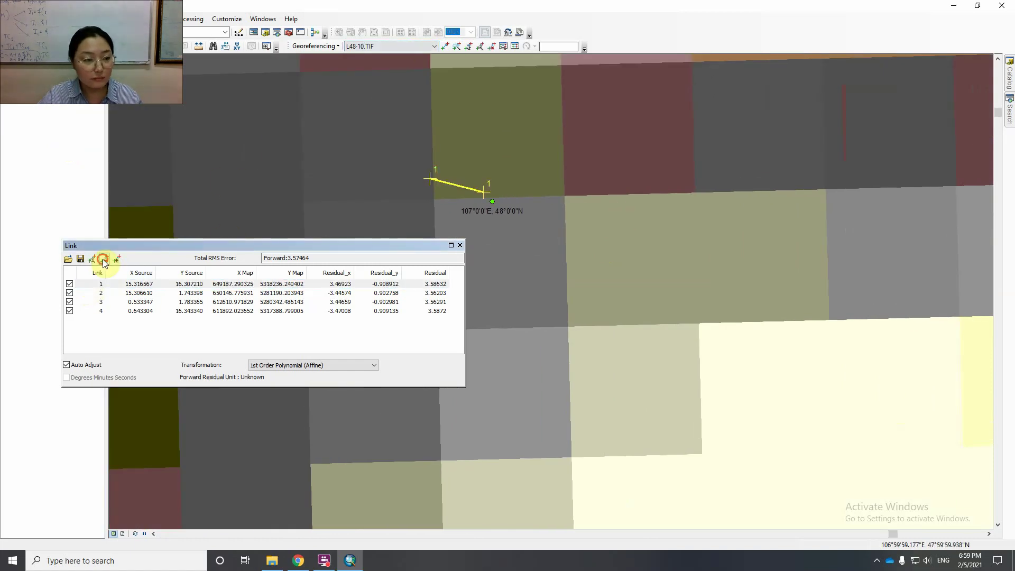
Add a replacement control point tying the northeast corner of the scan to the labeled point at 107°0'0"E, 48°0'0"N
click(445, 46)
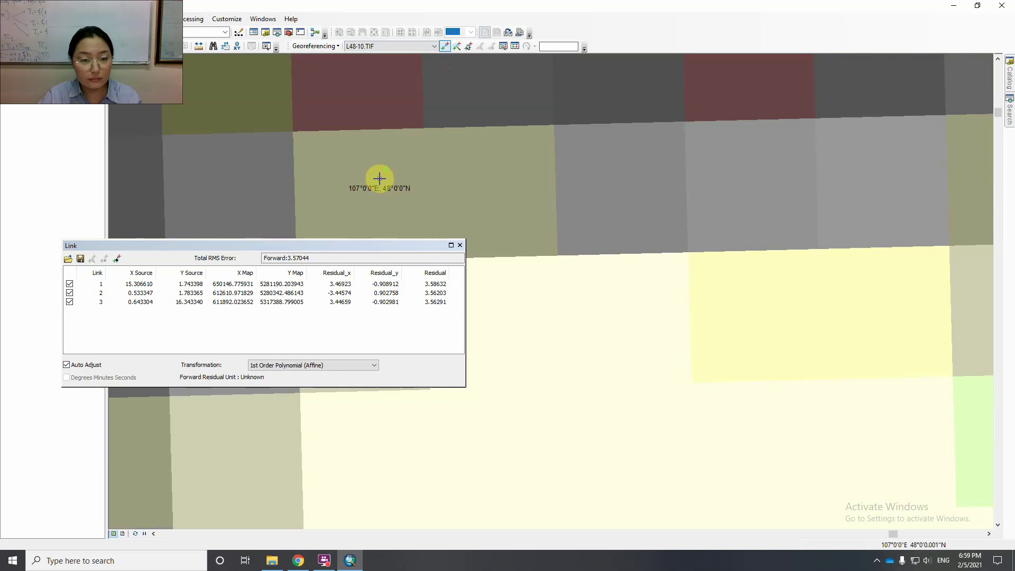
click(379, 178)
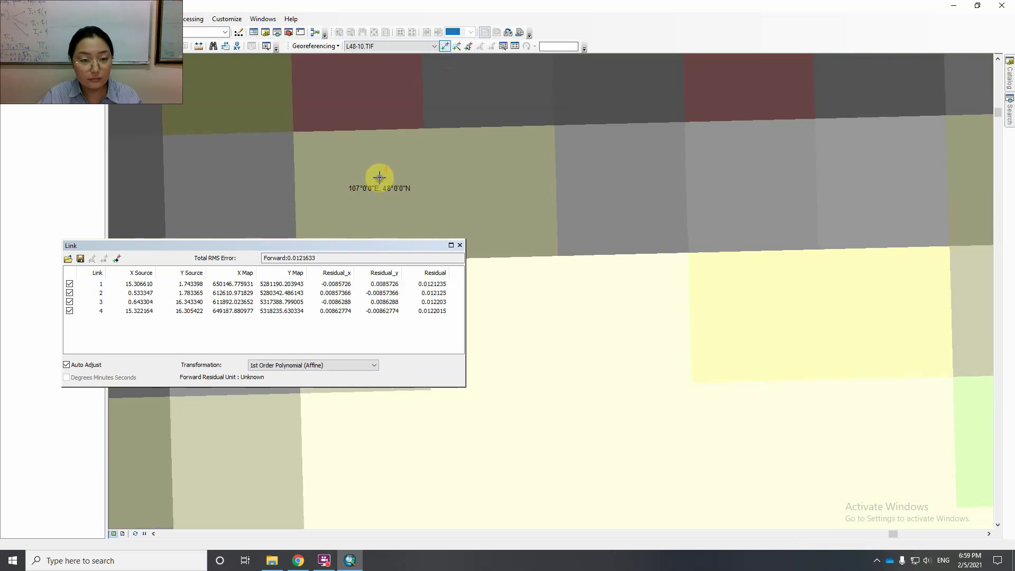
Close the link table to show the whole map sheet, and reopen it to review the residuals and total RMS error
click(459, 246)
right_click(42, 91)
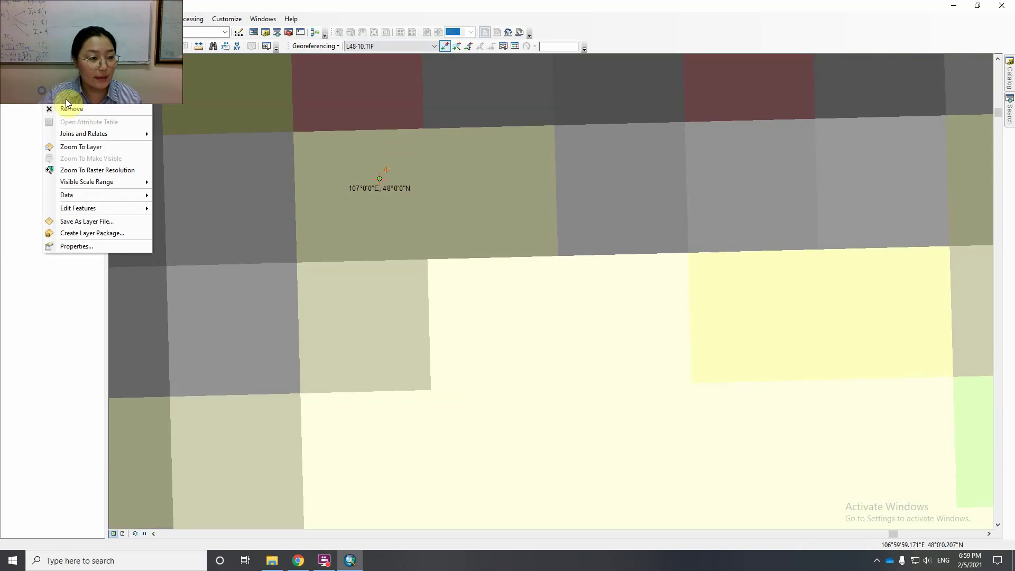
click(81, 147)
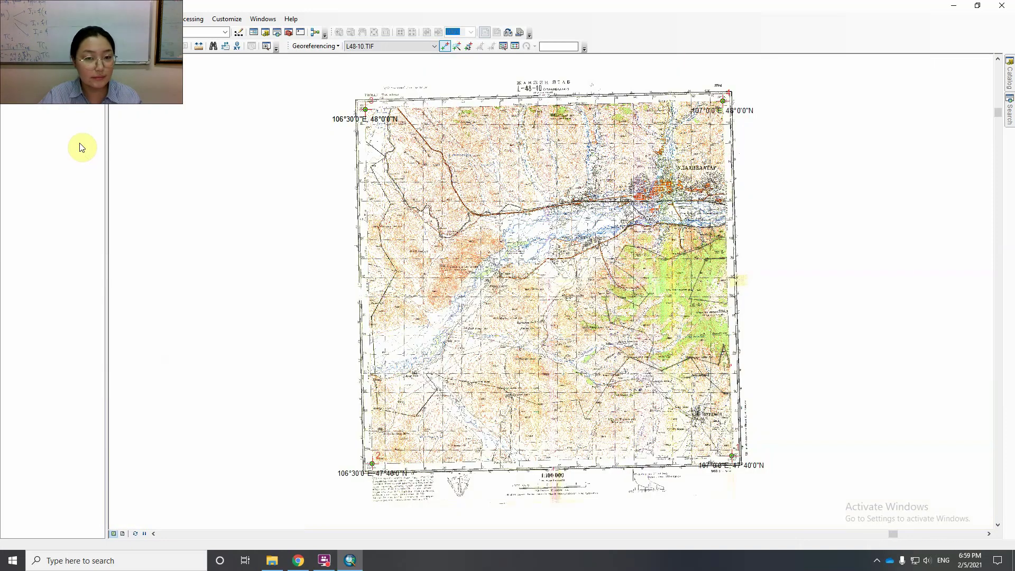
click(509, 45)
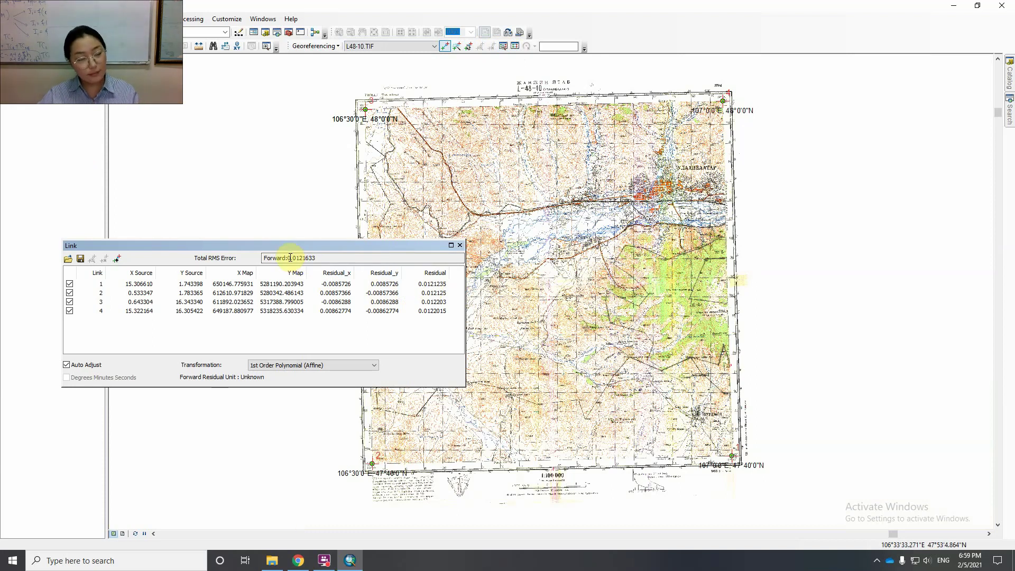
Close the link table, stop adding control points, and start saving the map document under a new name
click(460, 246)
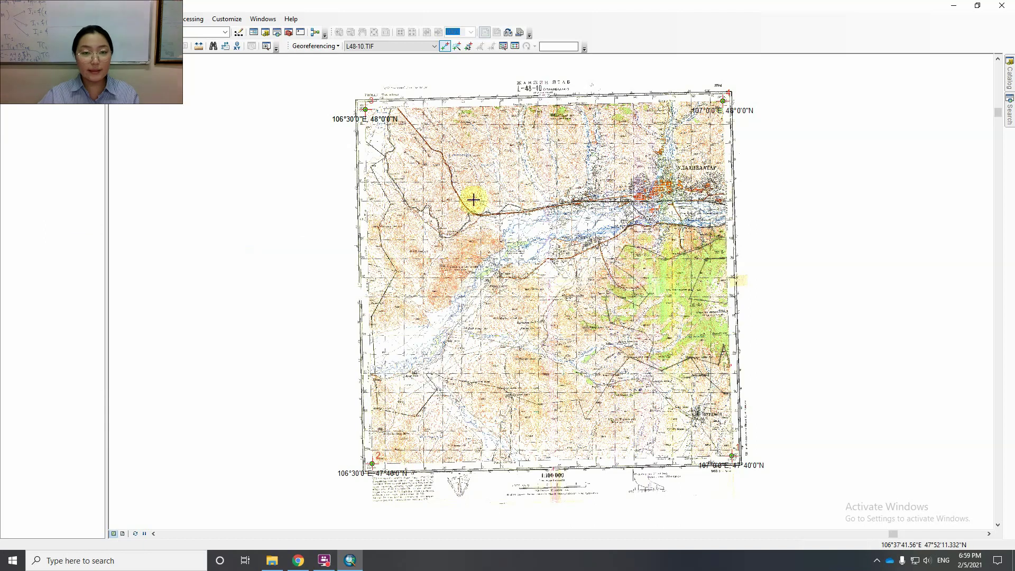
click(36, 45)
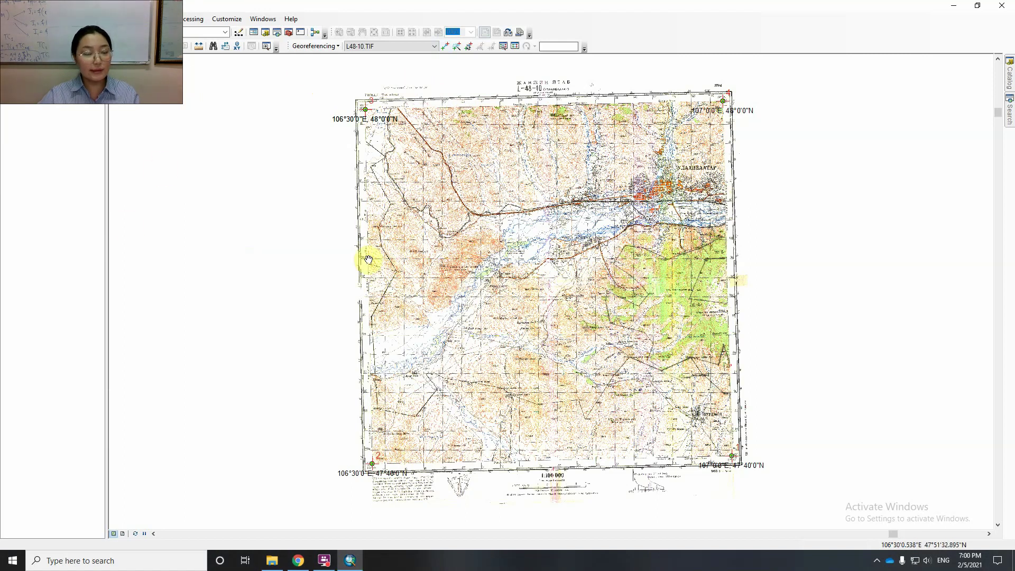
click(13, 20)
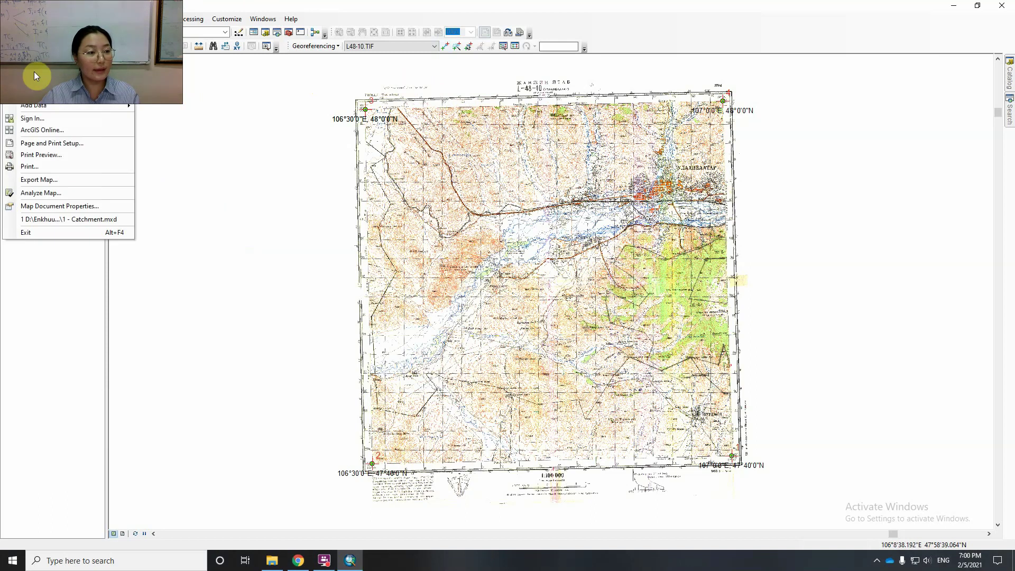
click(36, 53)
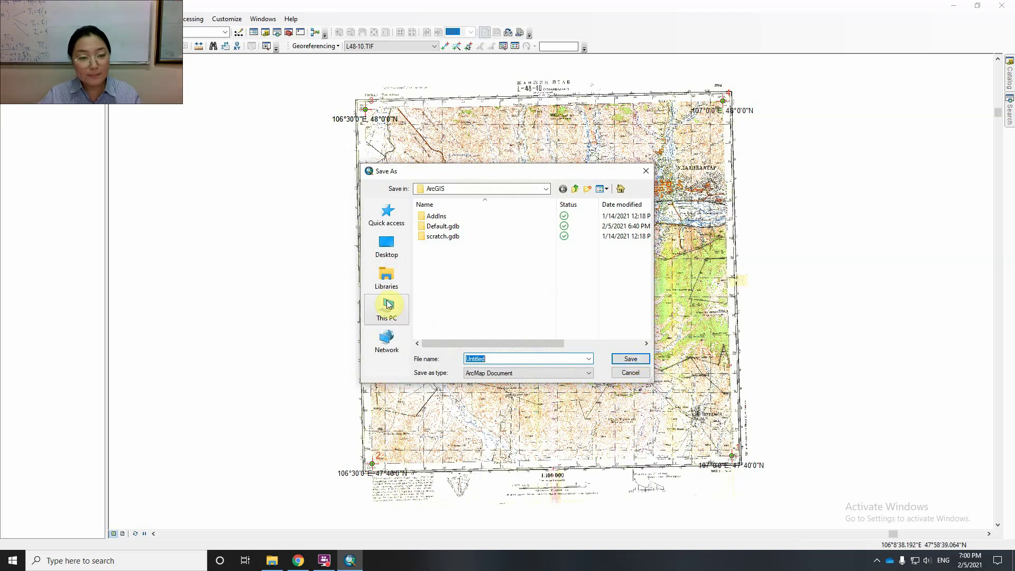
Browse to the 2021 folder inside GIS LESSON on Local Disk (D:) as the map document's save location
click(544, 190)
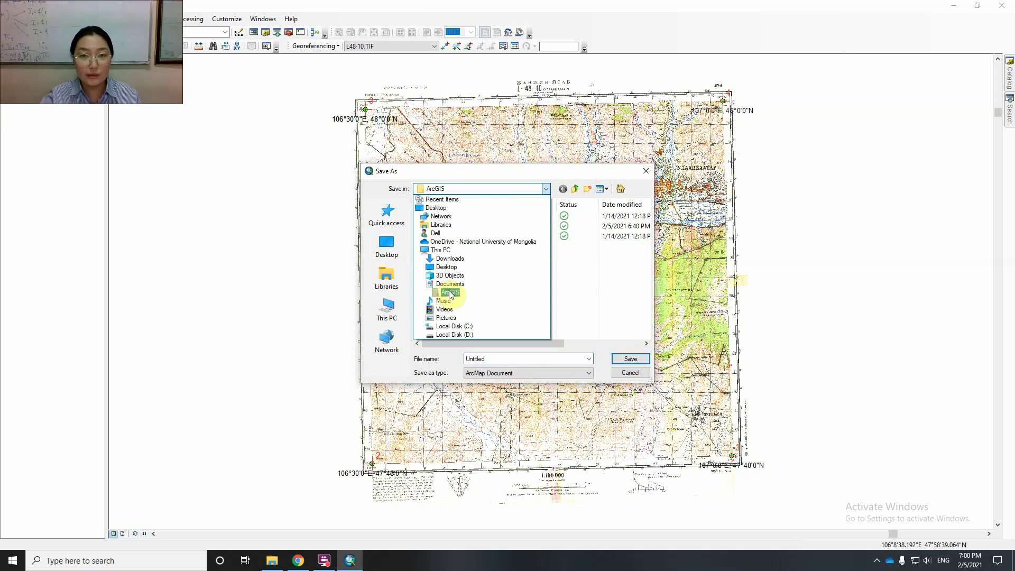
click(392, 312)
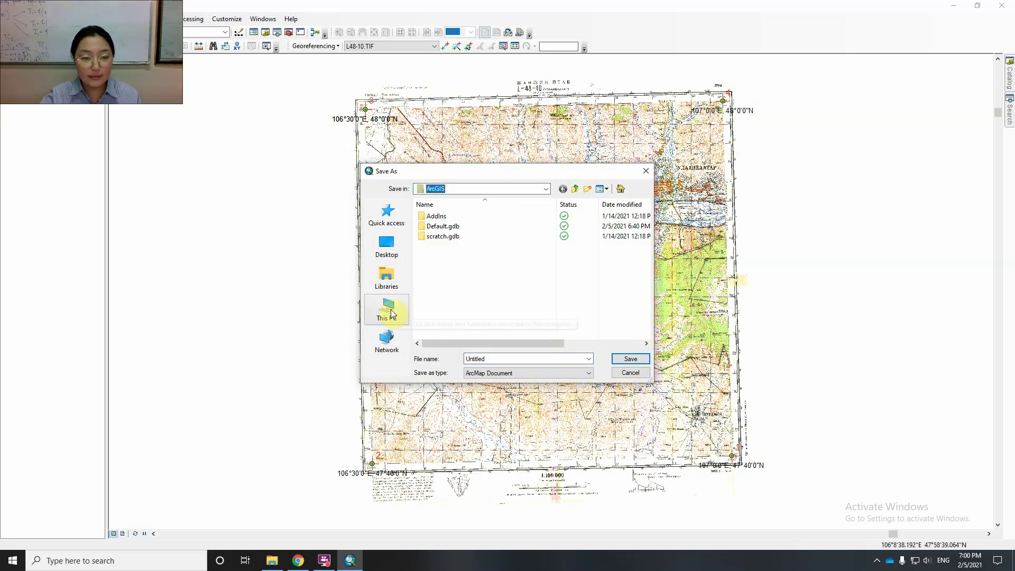
click(392, 312)
scroll(483, 306, down, 2)
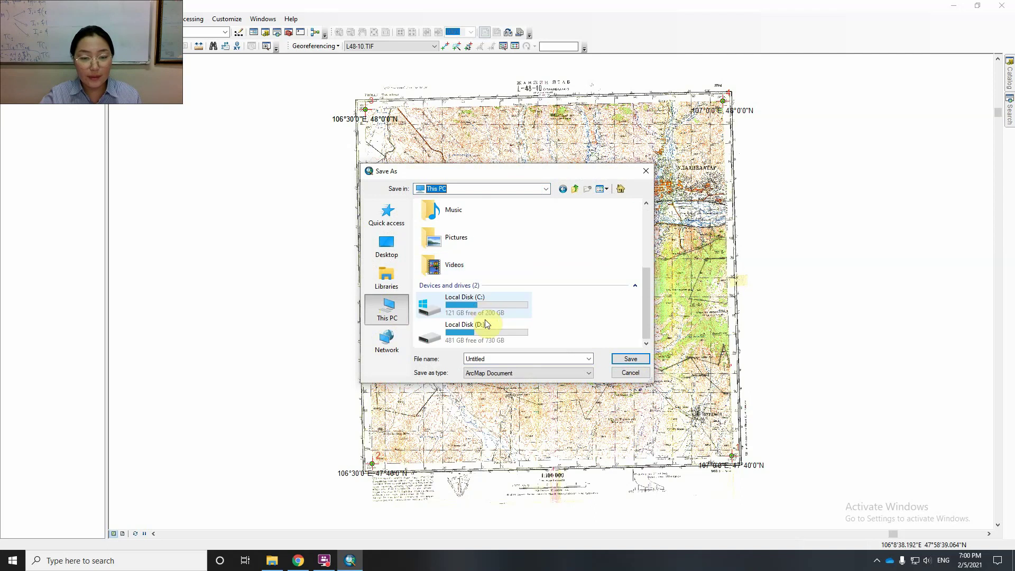
double_click(487, 325)
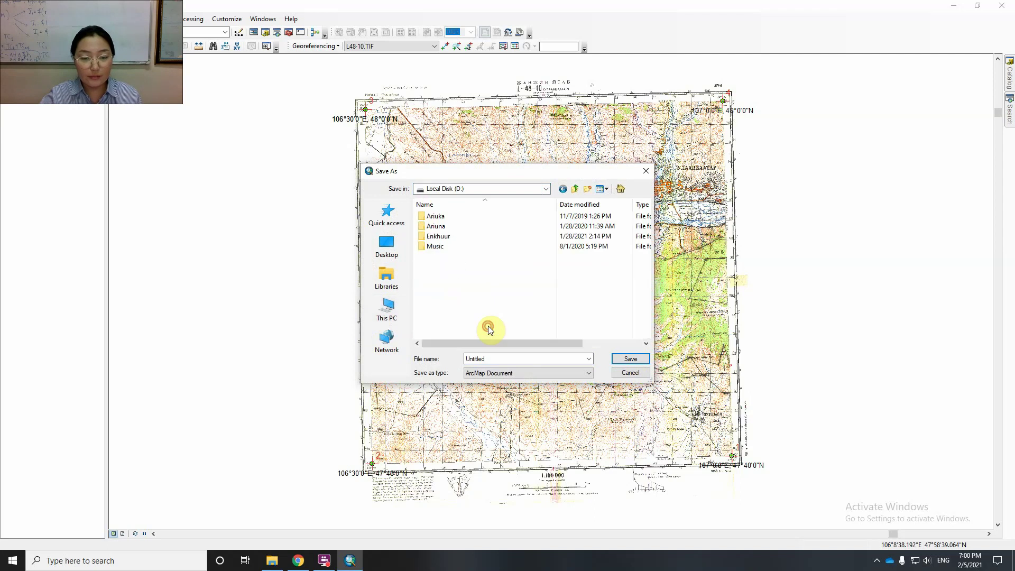
double_click(459, 239)
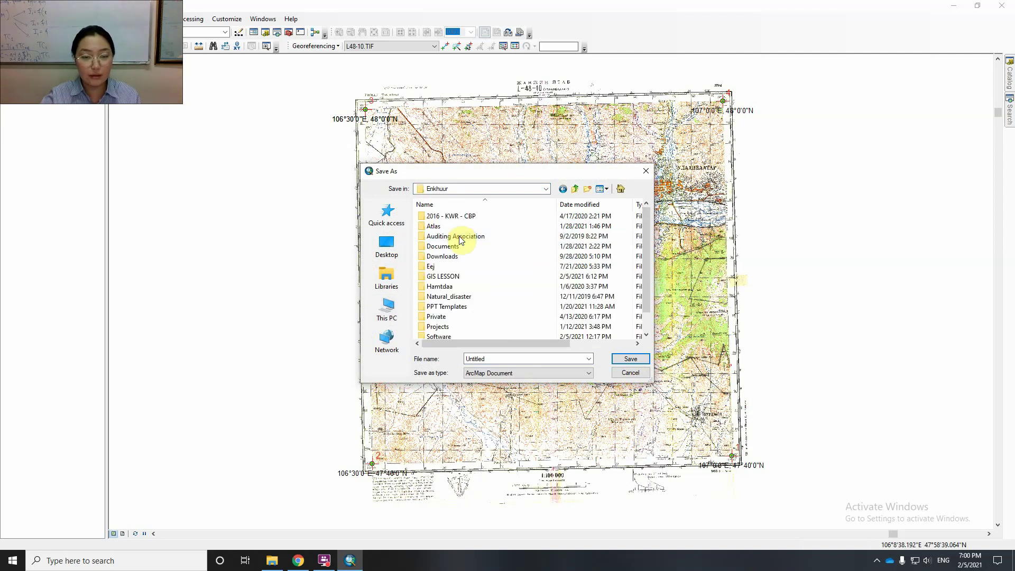
click(457, 277)
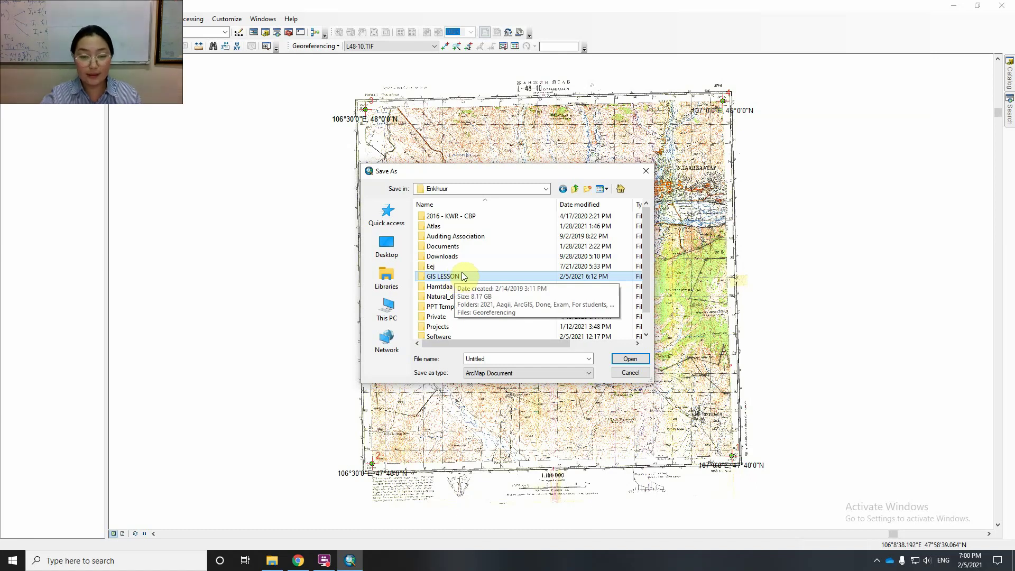
double_click(466, 274)
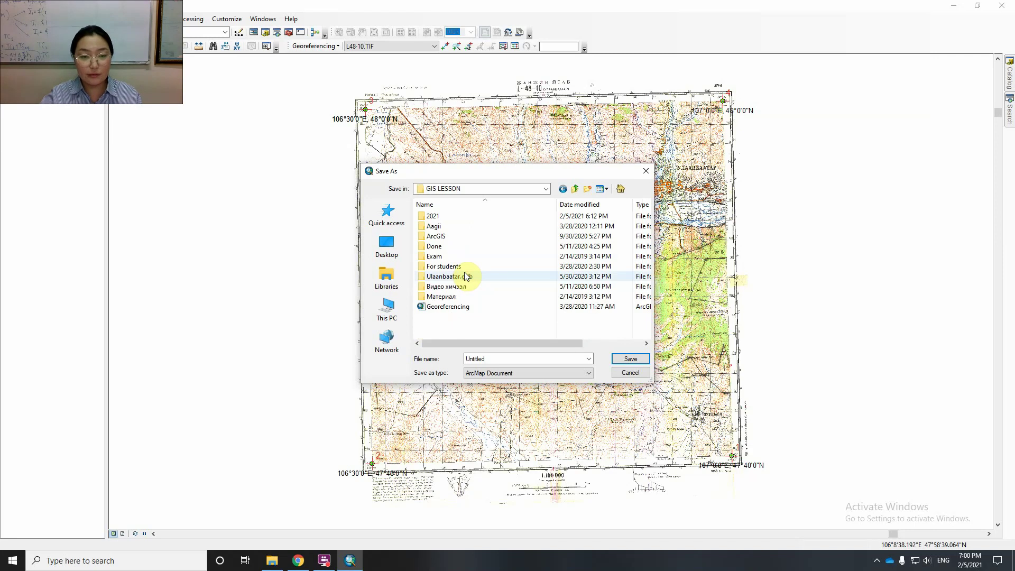
double_click(436, 217)
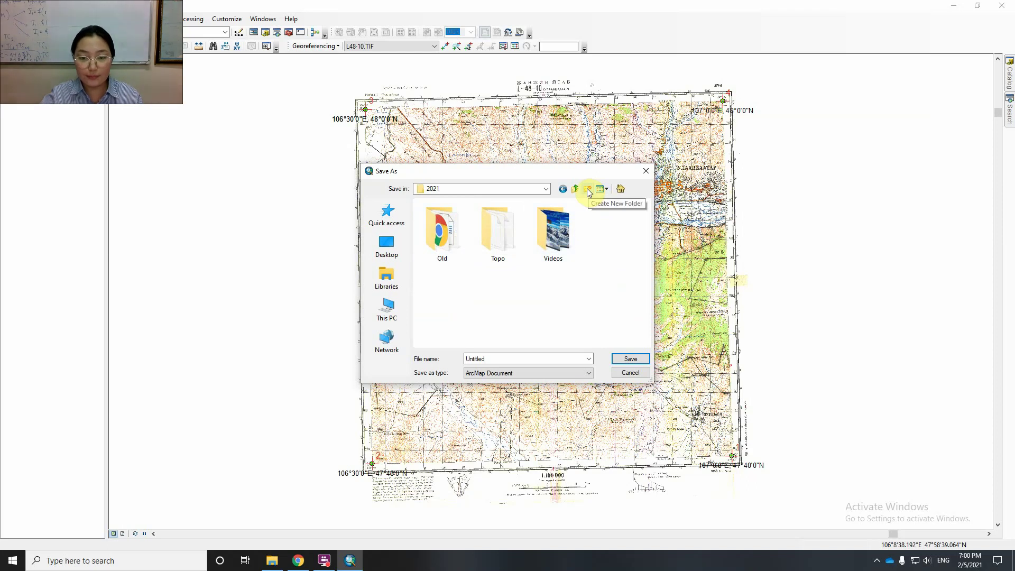
Name the map document Georeferencing and save it as an ArcMap Document in the 2021 folder
double_click(493, 357)
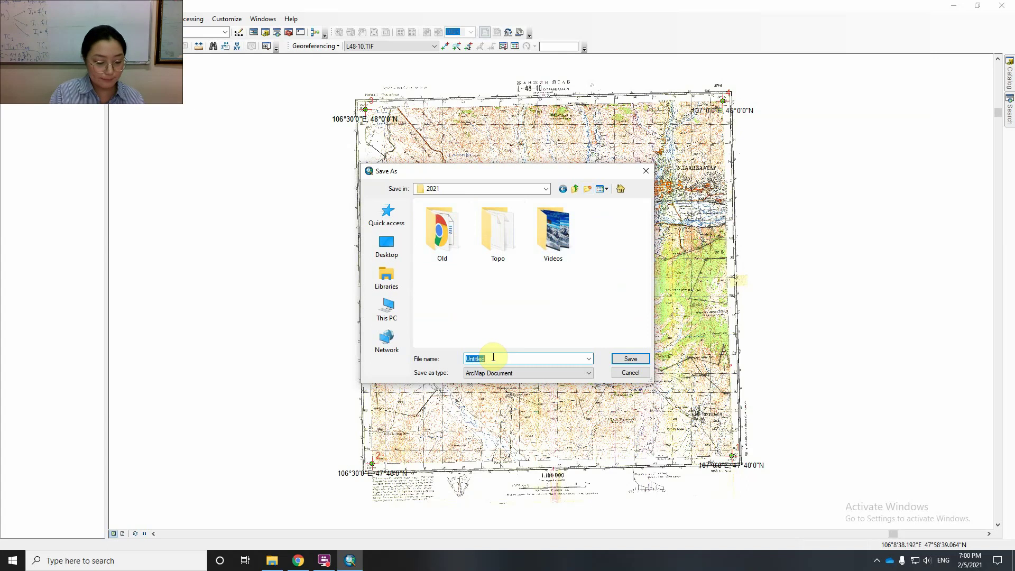
text(Georeferencin)
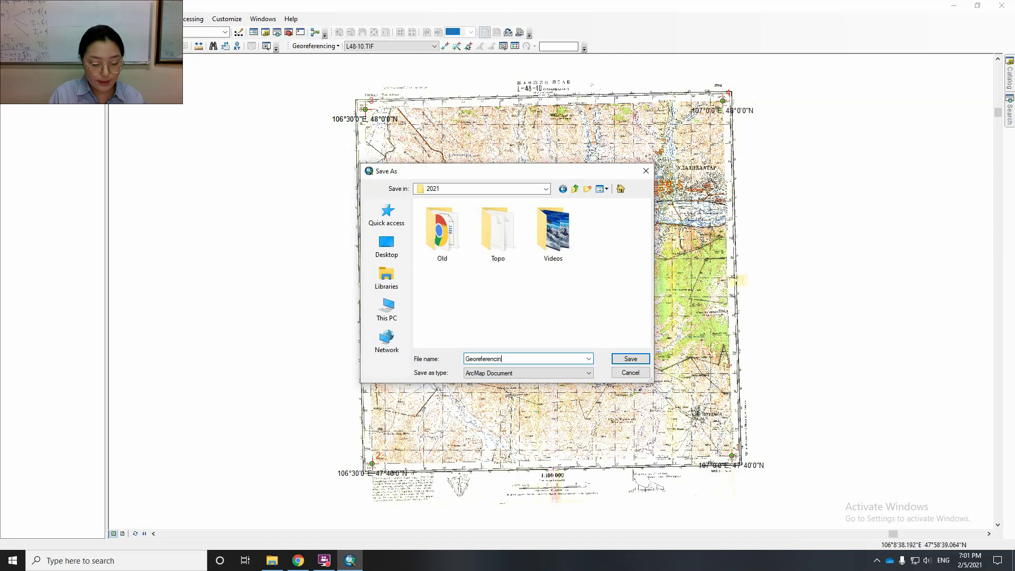
text(g)
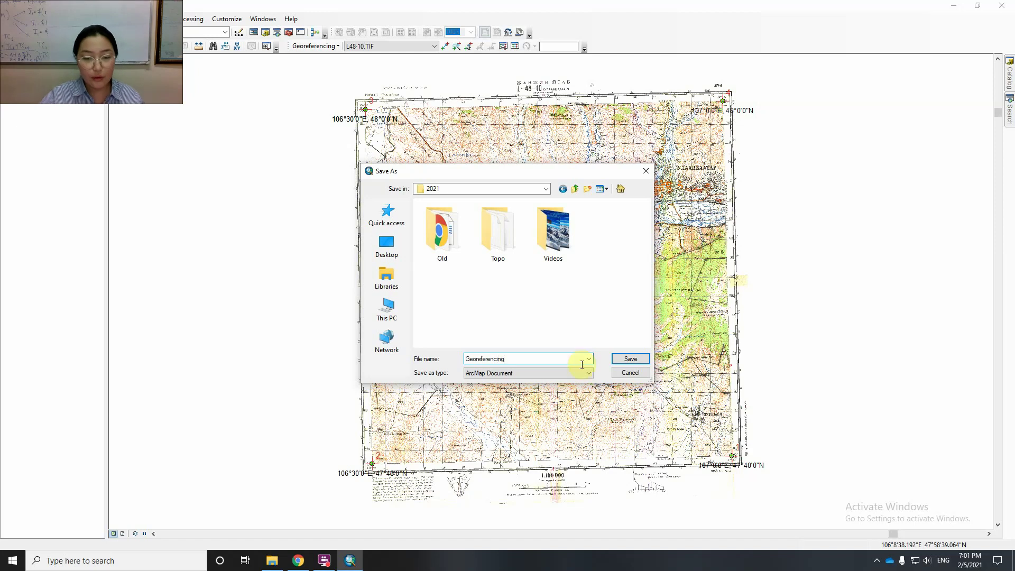
click(631, 359)
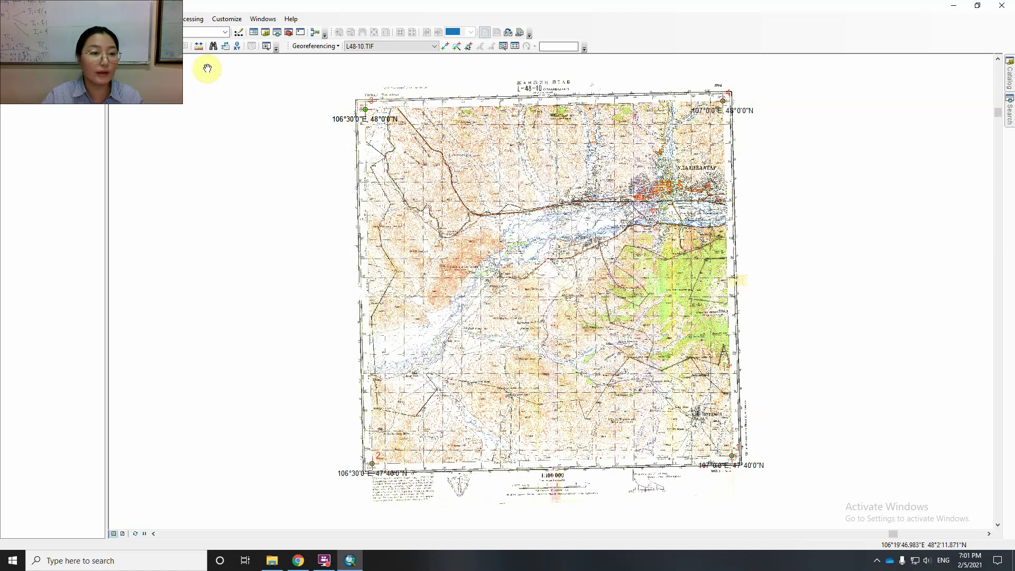
Start rectifying the georeferenced scan and add the .tif extension to make the output name L48-101.tif
click(329, 47)
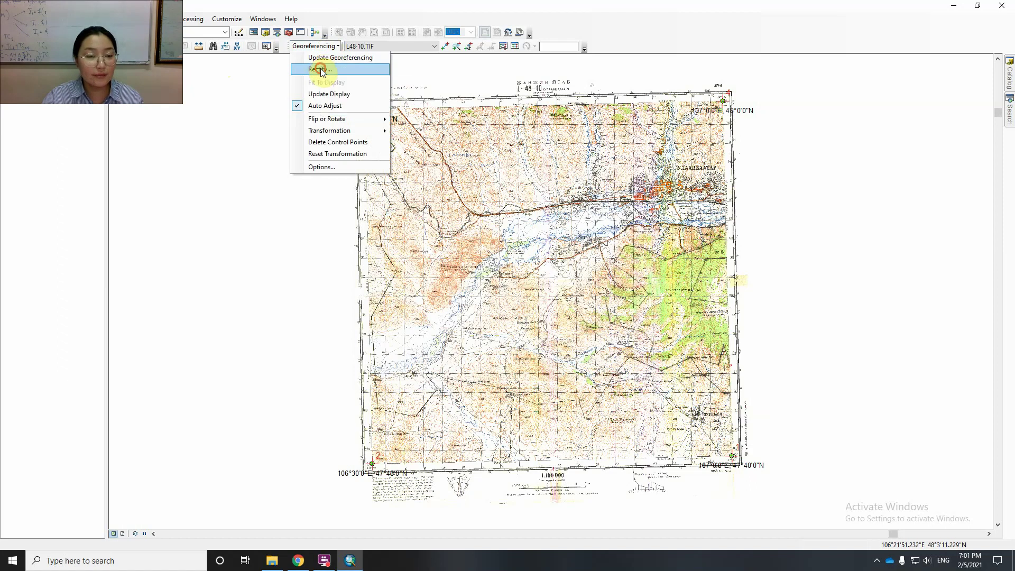
click(322, 70)
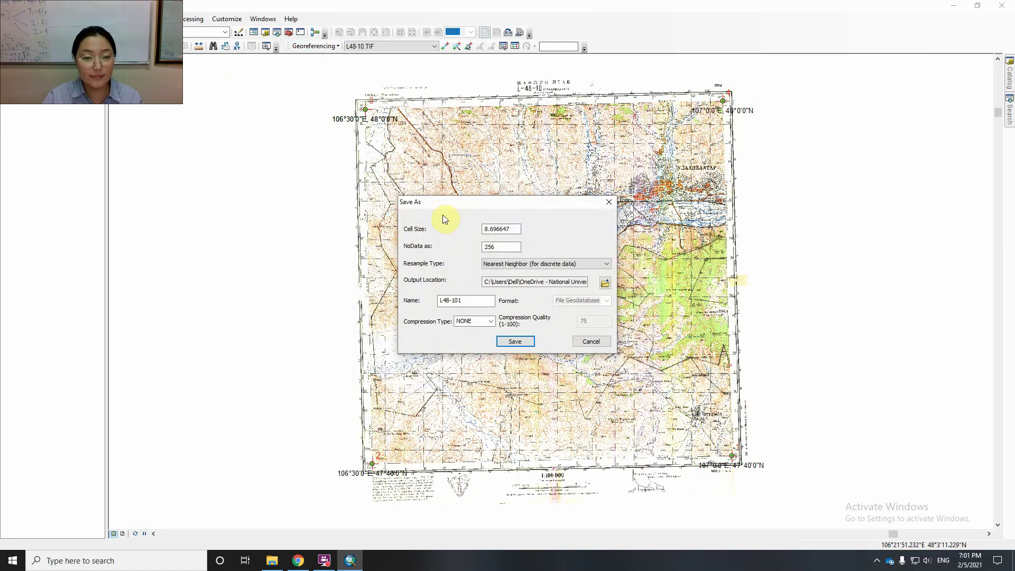
click(474, 300)
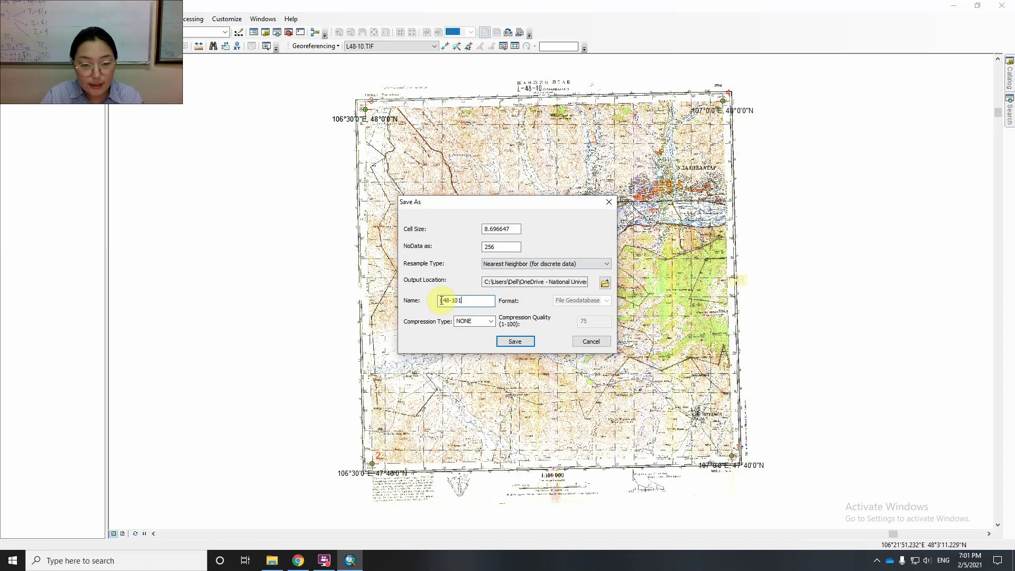
key(BackSpace)
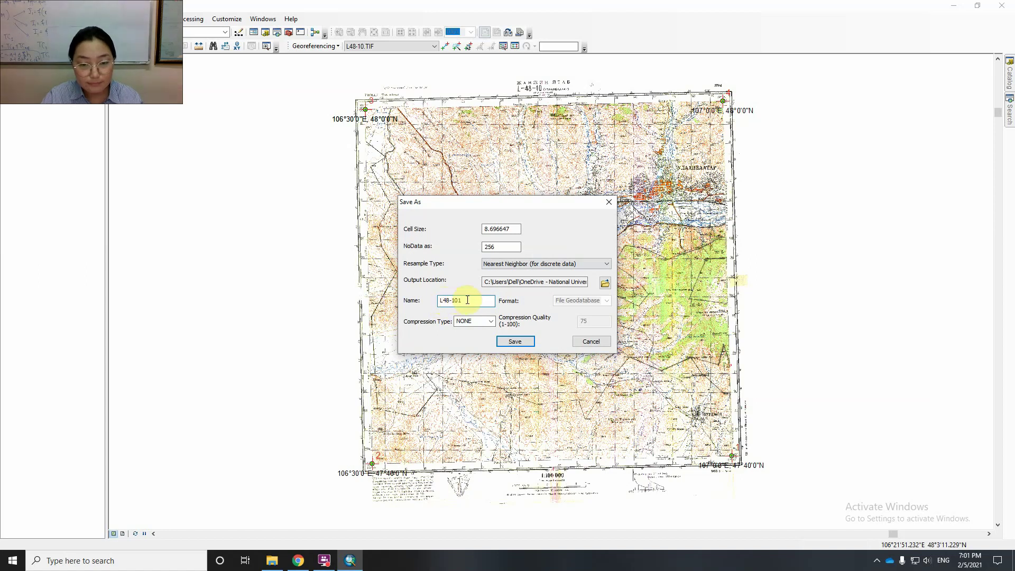
drag(469, 204, 480, 192)
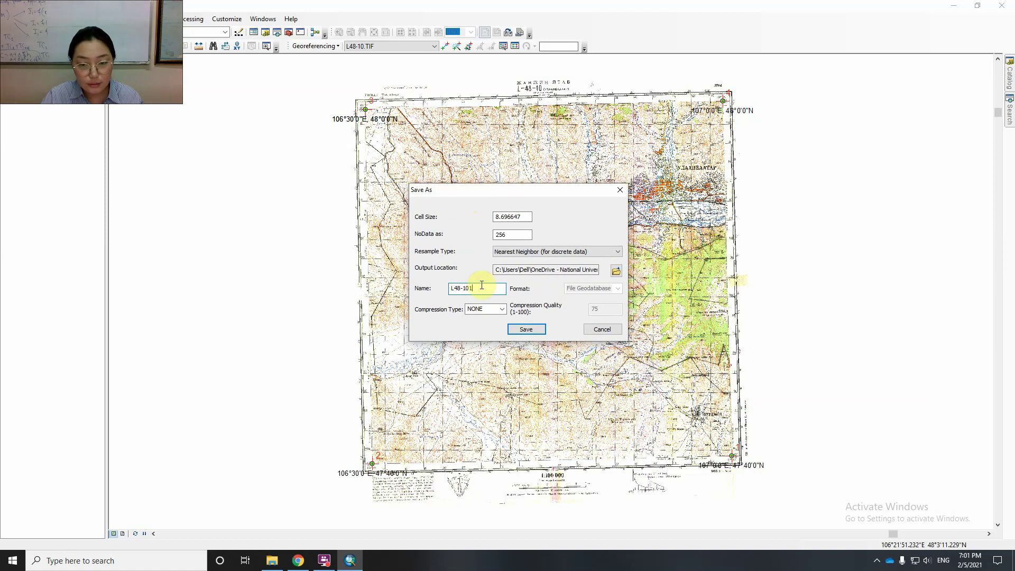
text(.tif)
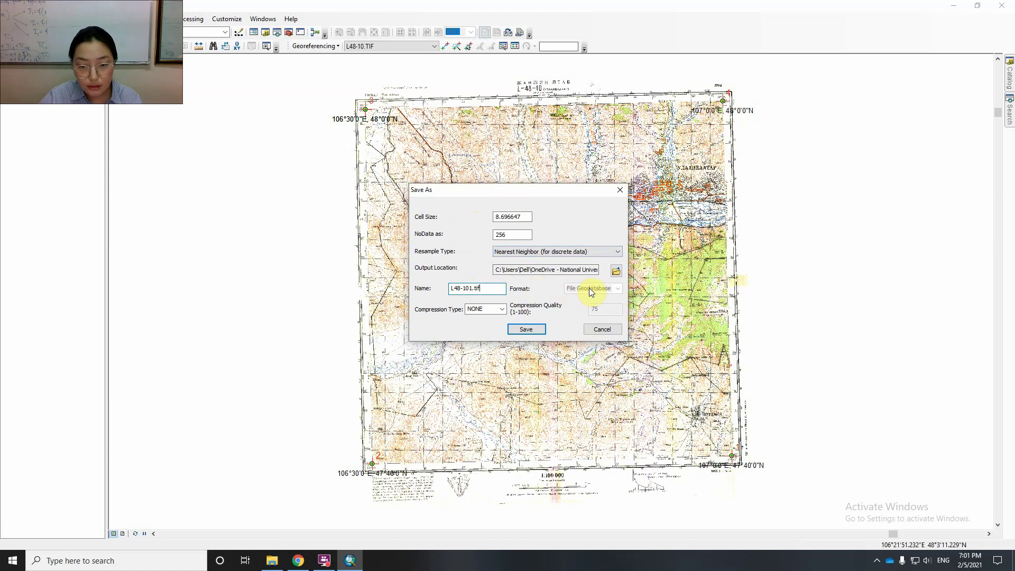
Create a new folder named Georeferencing inside GIS LESSON\2021 while choosing the rectified raster's output location
click(617, 271)
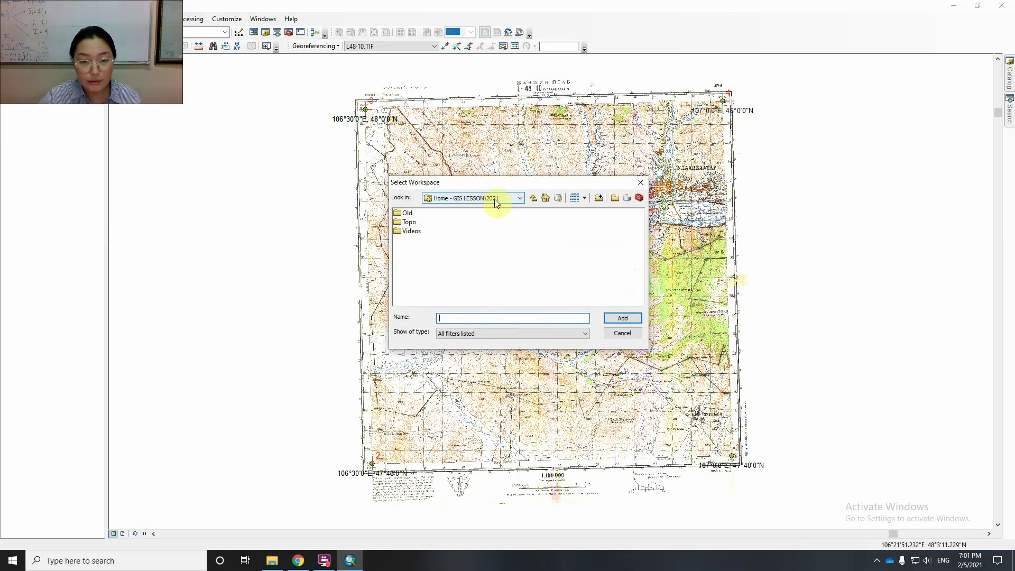
click(614, 199)
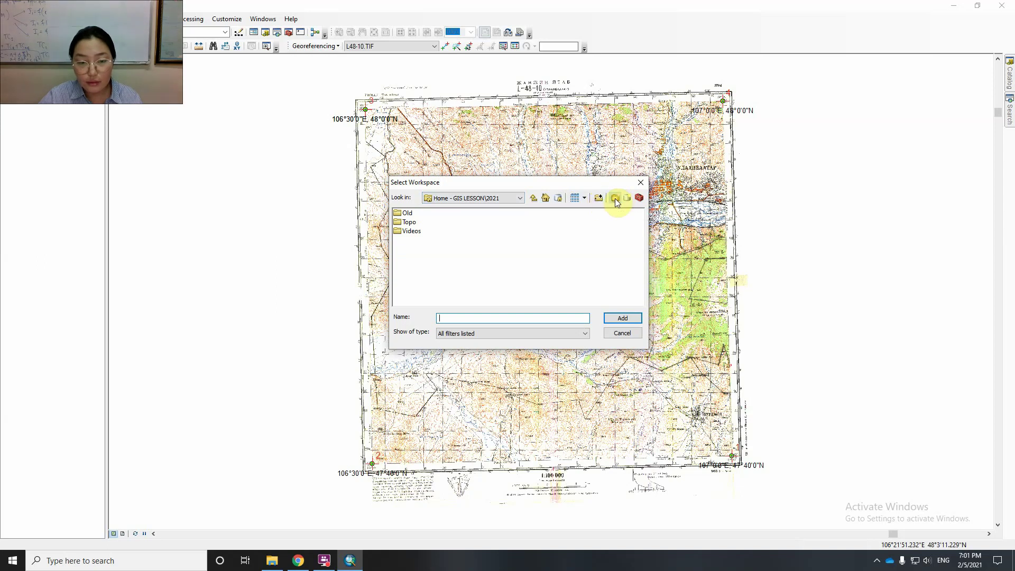
text(G)
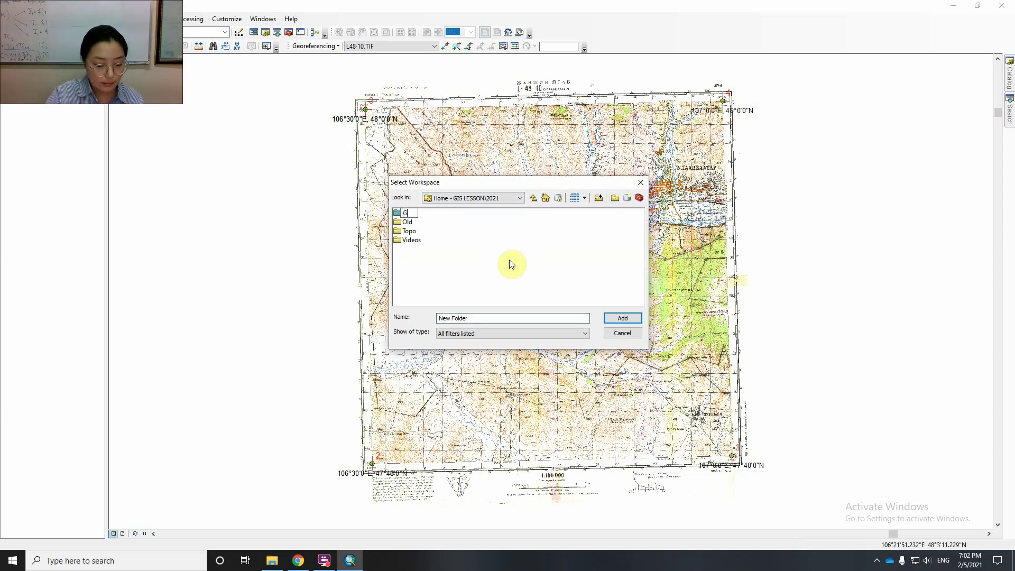
text(eorefere)
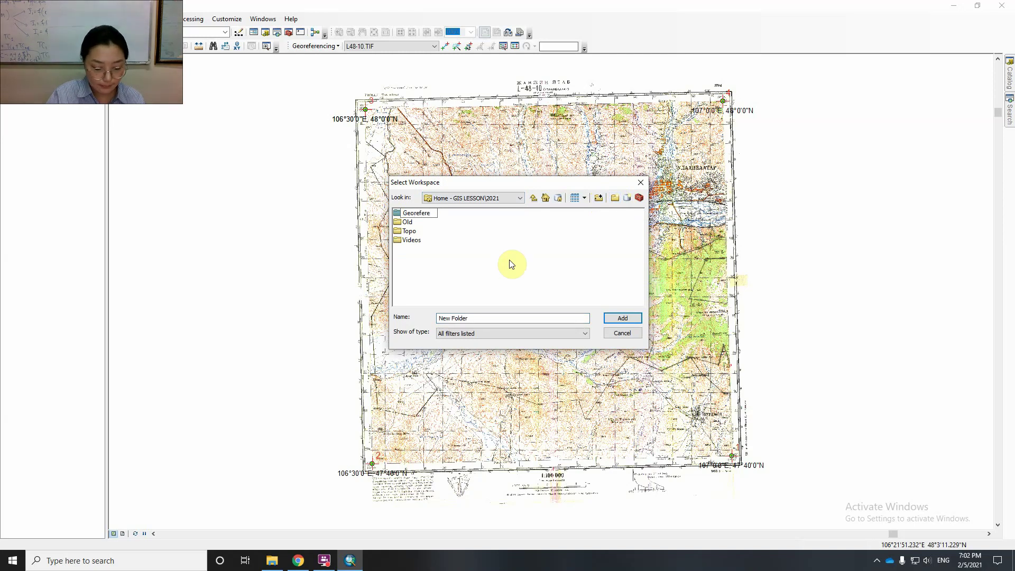
text(ncing)
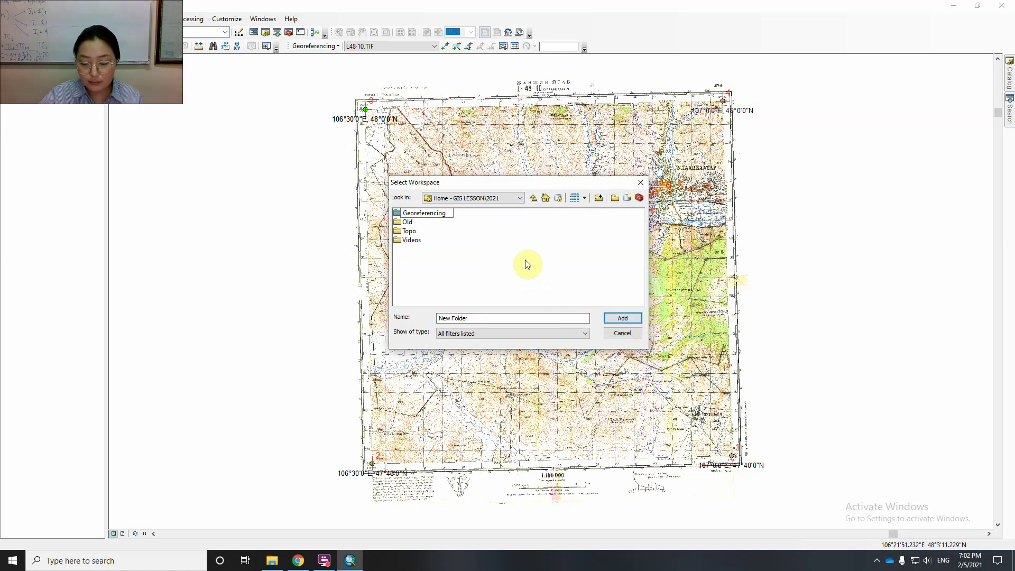
key(Return)
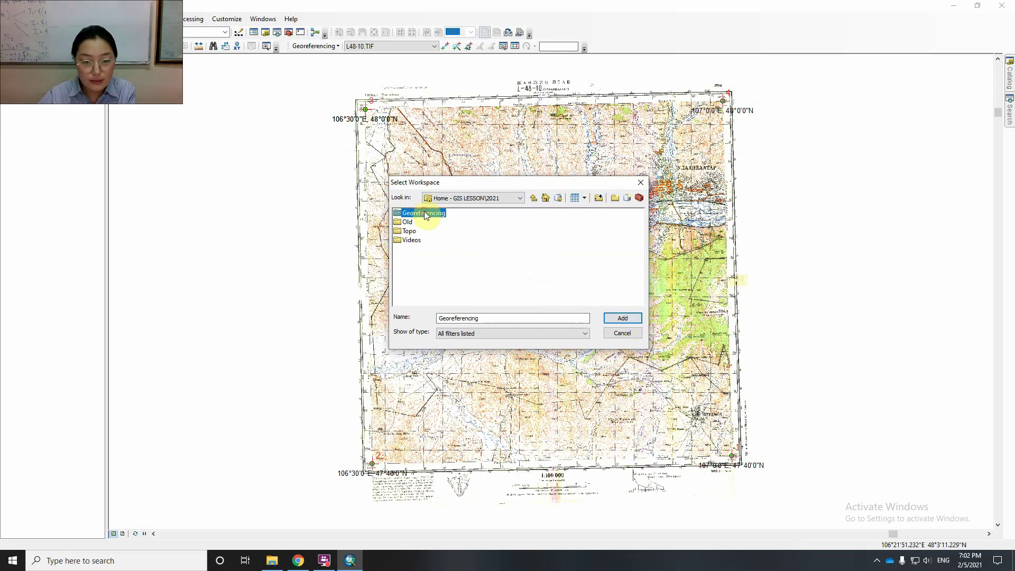
Set the new Georeferencing folder as the output location of the rectified raster
click(464, 232)
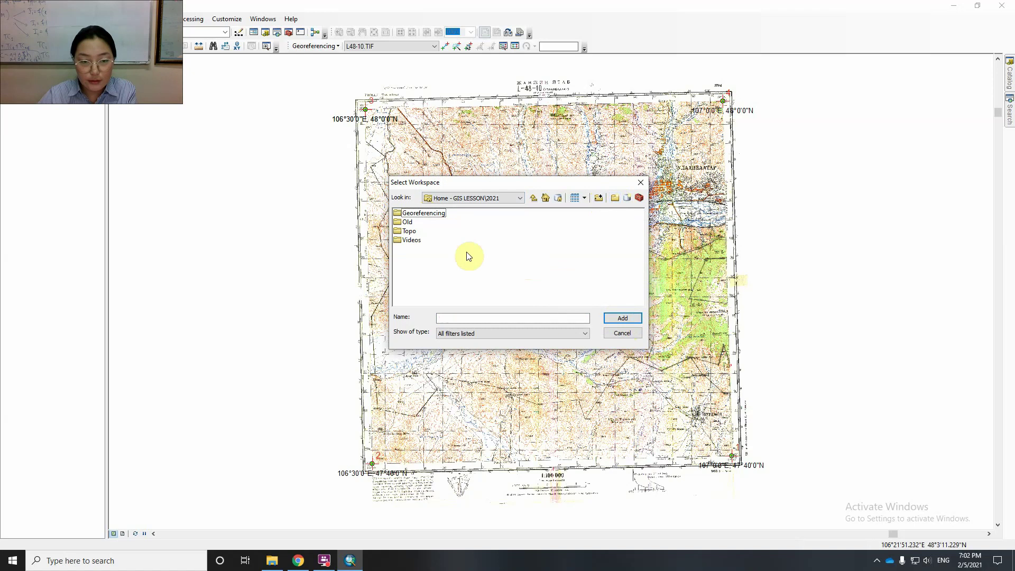
click(423, 213)
click(623, 318)
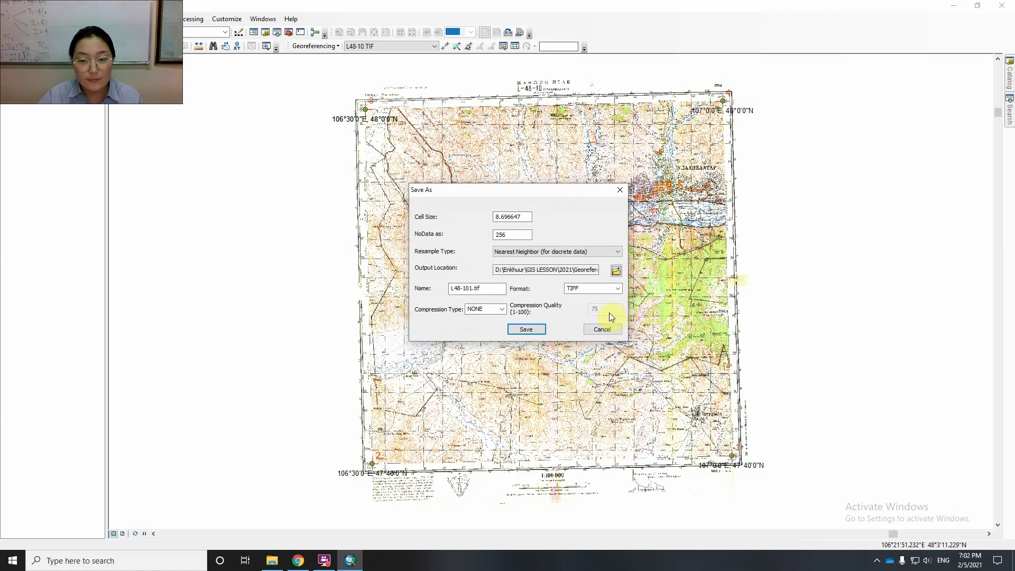
Keep the output name as L48-101.tif with the TIFF format and save the rectified raster
click(453, 288)
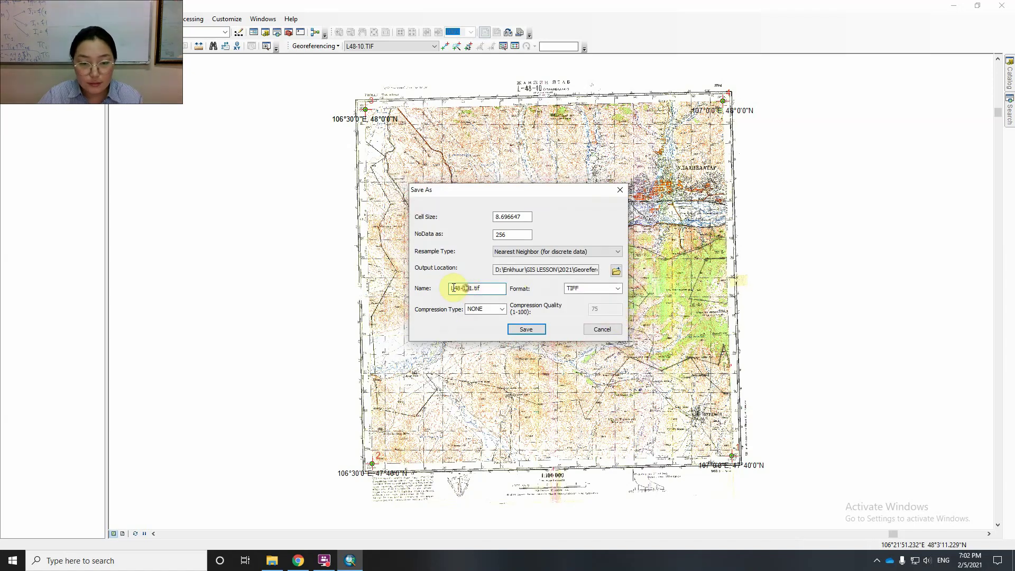
drag(453, 287, 466, 286)
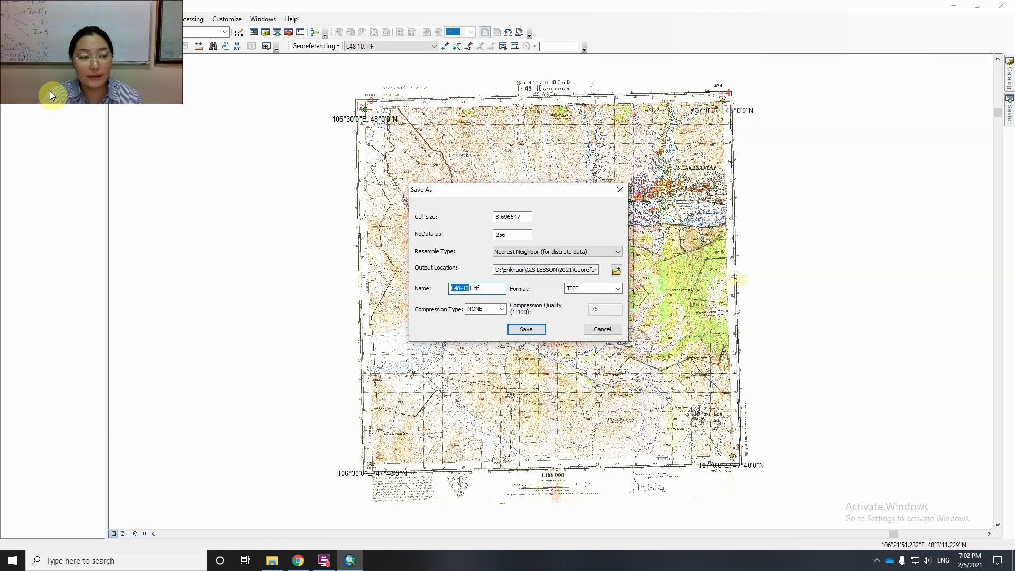
click(468, 289)
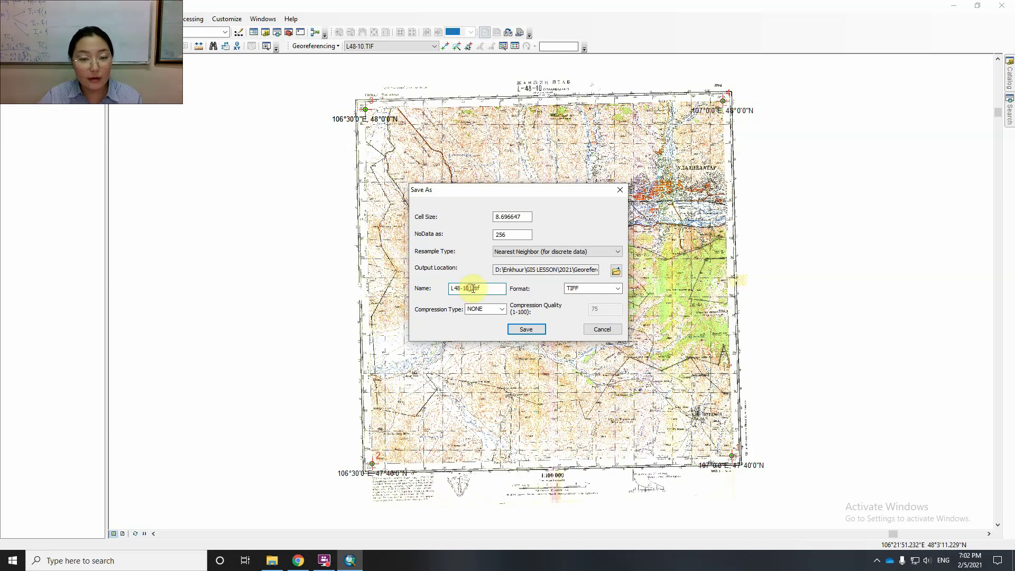
click(471, 288)
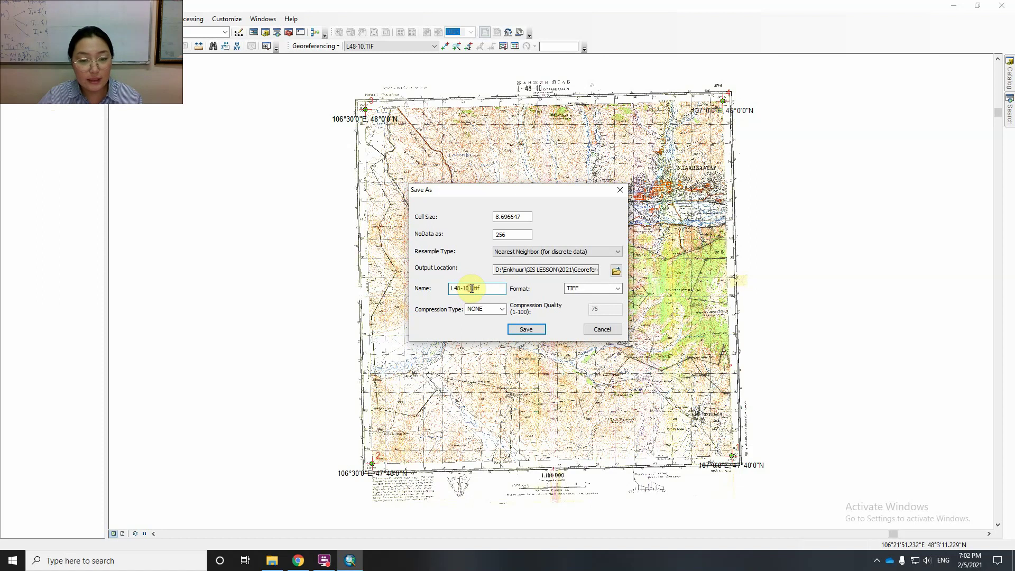
key(BackSpace)
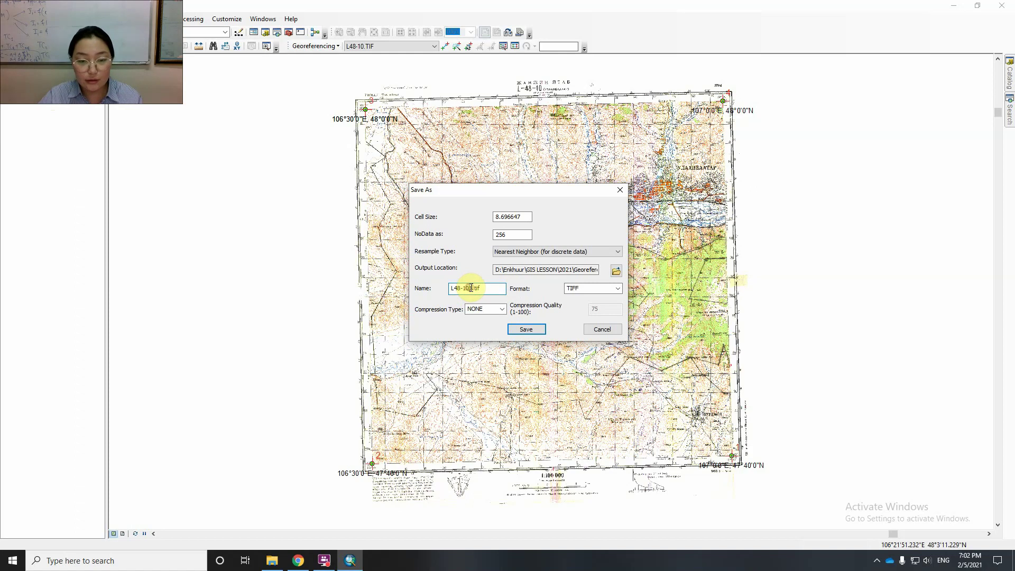
click(471, 288)
text(1)
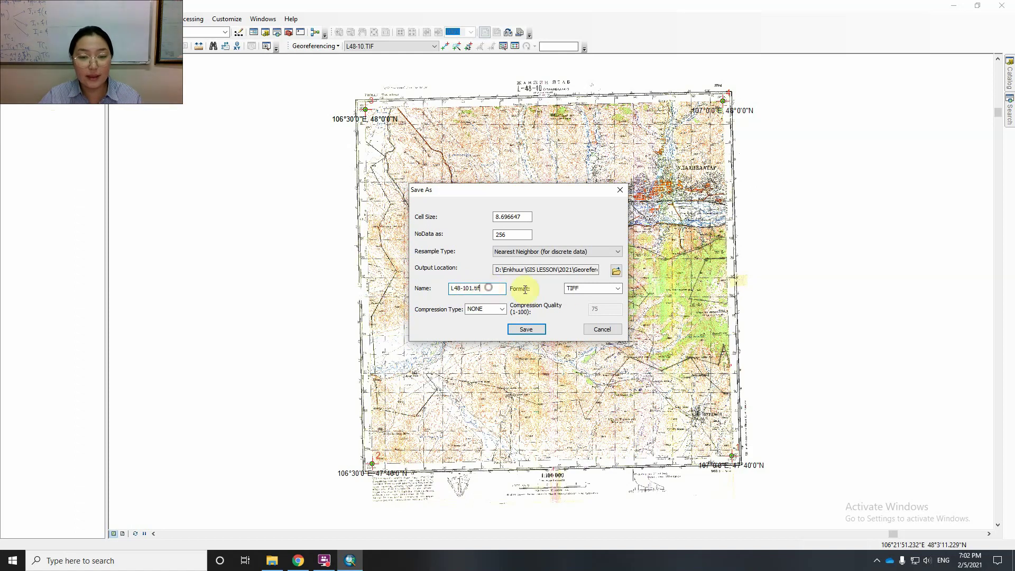
click(587, 289)
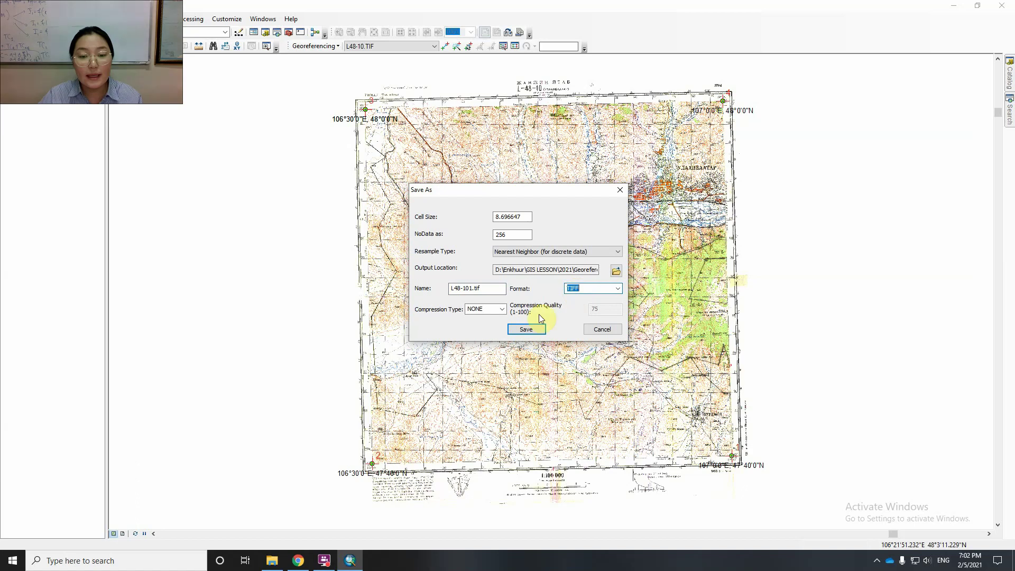
click(526, 329)
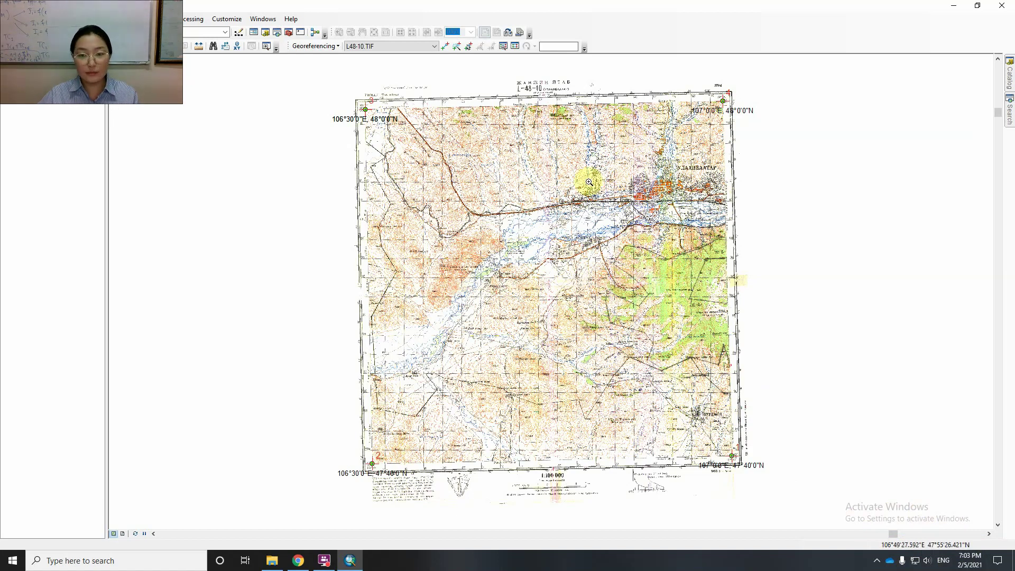
Inspect the Ulaanbaatar area of the scan up close and remove the L48-10.TIF layer from the map
drag(585, 149, 733, 250)
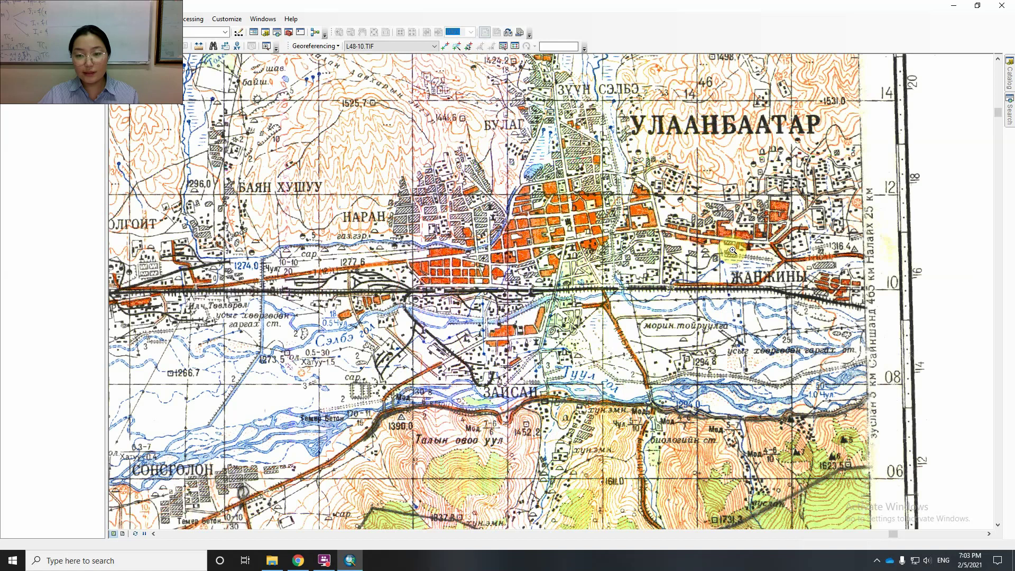
drag(622, 235, 619, 272)
drag(604, 222, 578, 153)
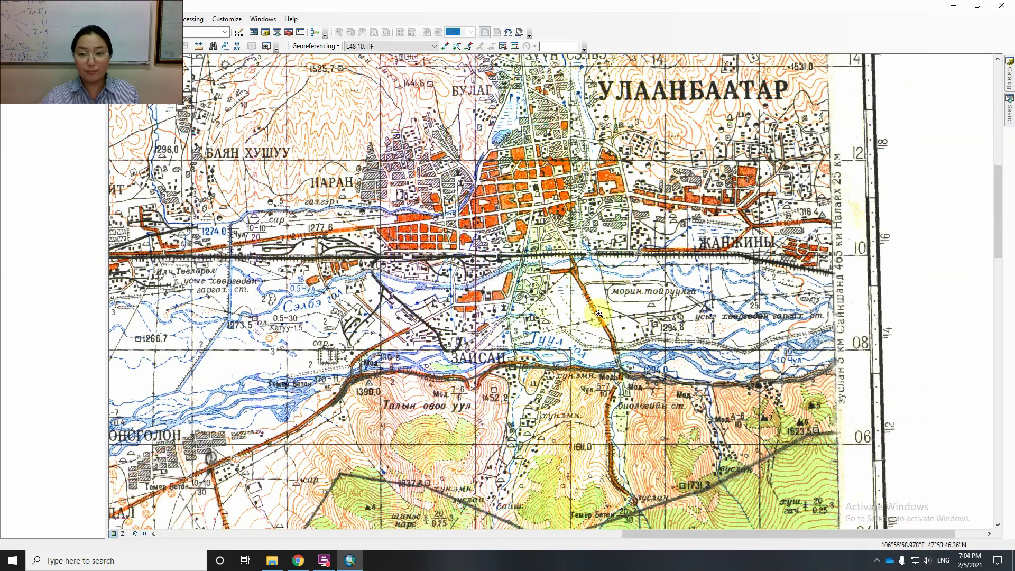
right_click(49, 94)
click(61, 111)
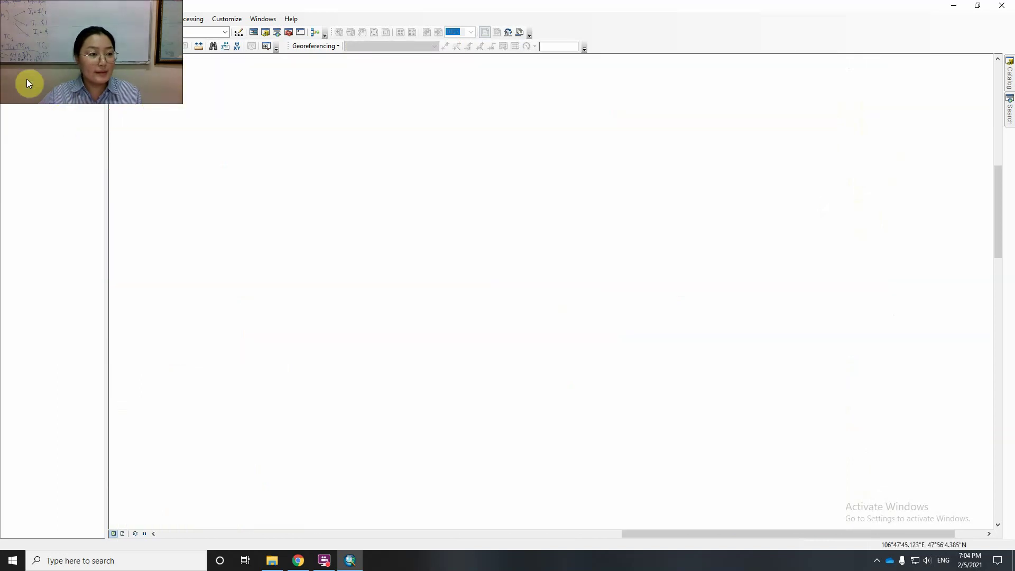
Add the Аймгийн_хил feature class from the Засаг_захиргаа dataset of ArcGIS\Монгол.gdb to the map
scroll(544, 307, down, 2)
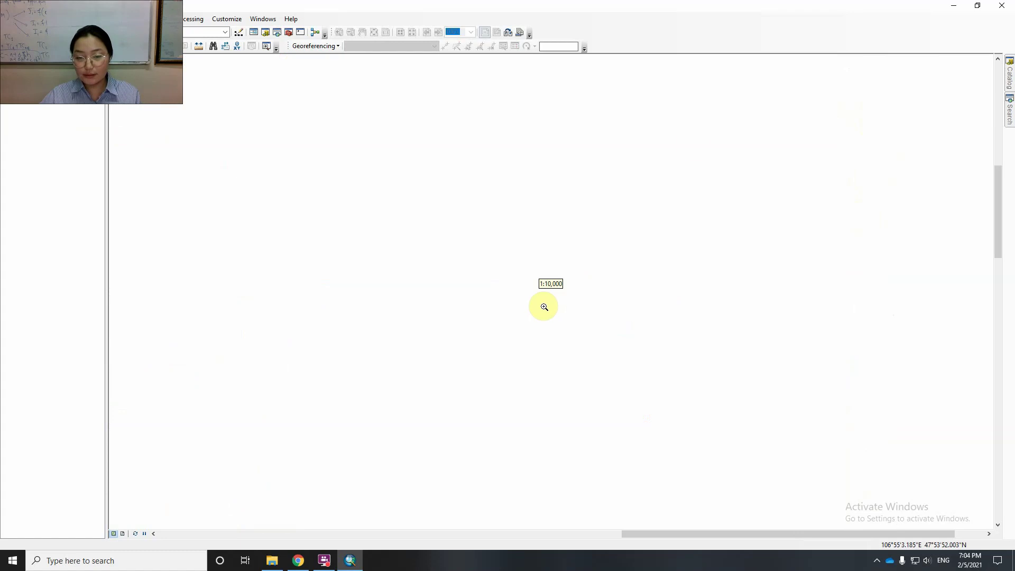
click(1009, 103)
click(1010, 82)
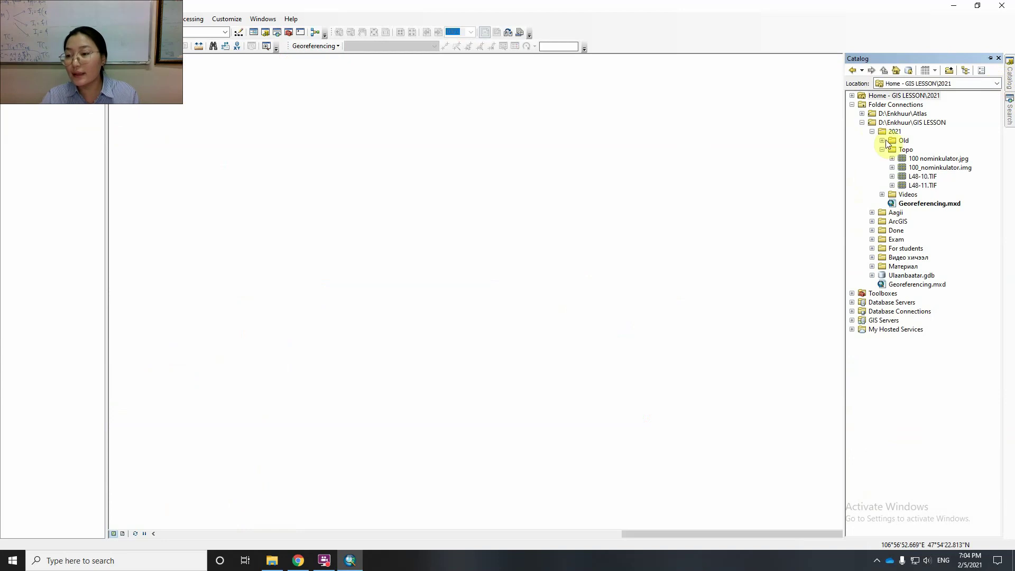
click(872, 221)
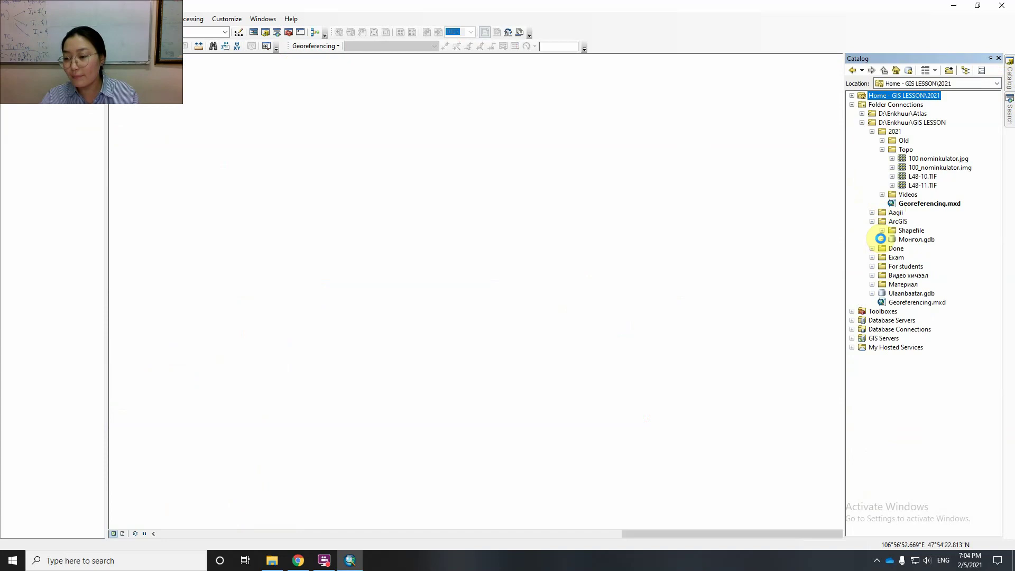
click(882, 239)
click(892, 249)
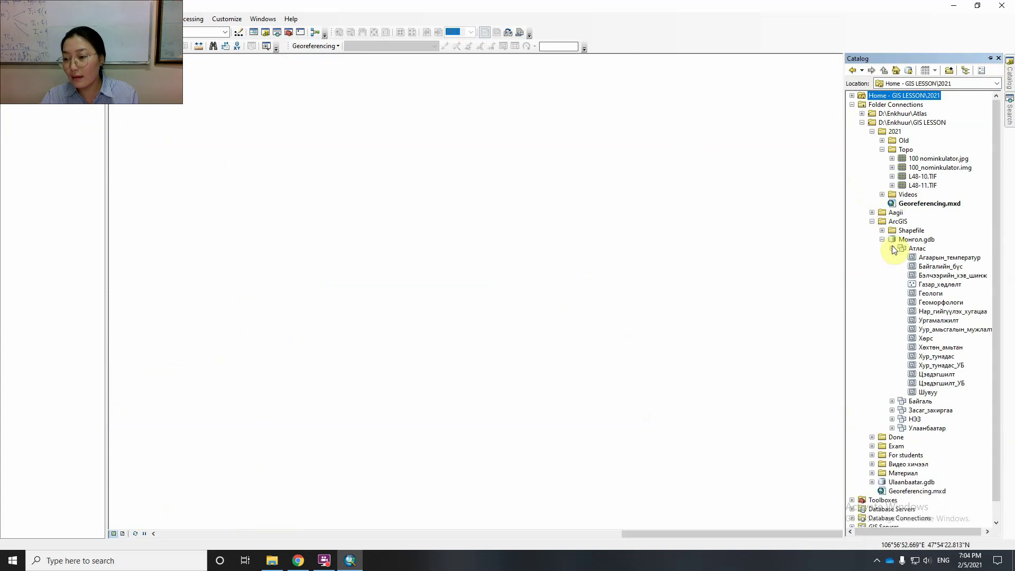
click(893, 249)
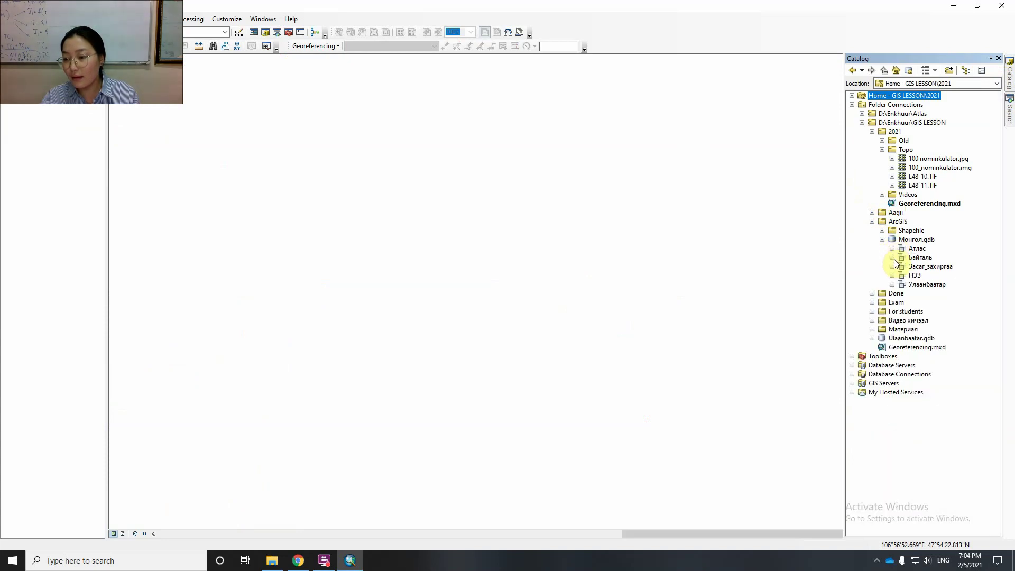
click(893, 266)
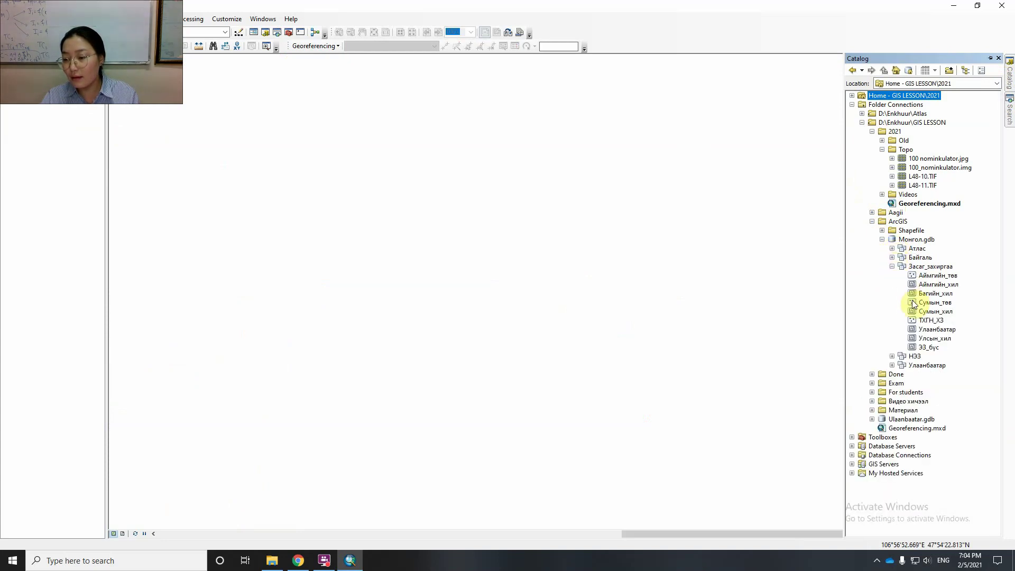
drag(926, 286, 698, 267)
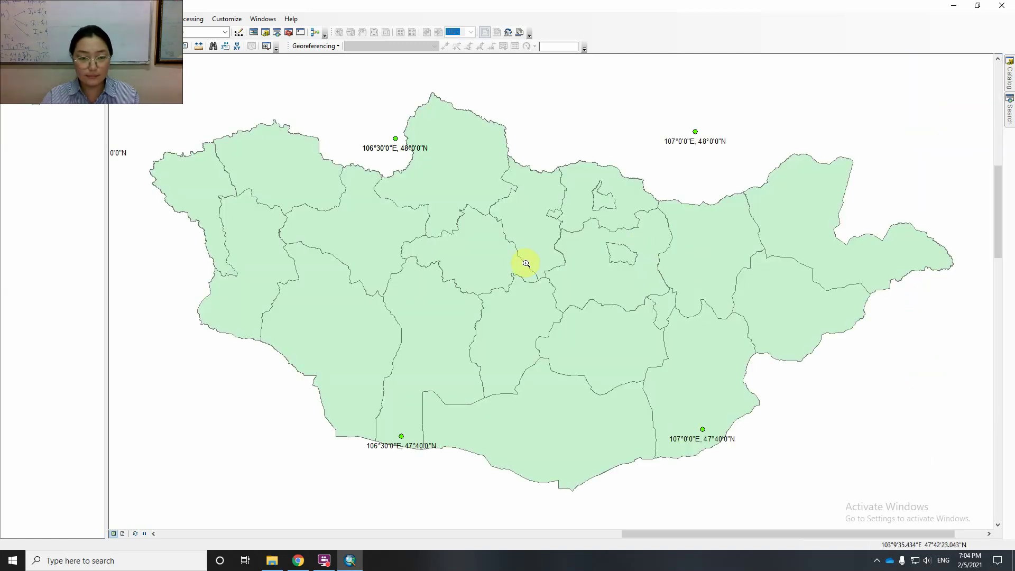
Refresh the GIS LESSON folder connection so that its 2021 folder lists the new output folder
scroll(530, 266, down, 2)
scroll(530, 265, up, 4)
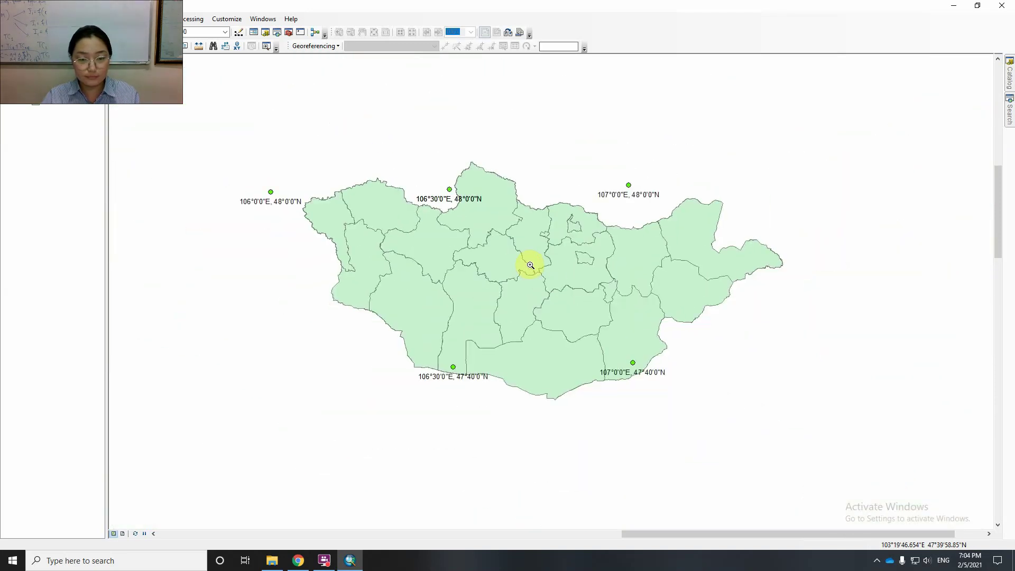
scroll(530, 266, down, 1)
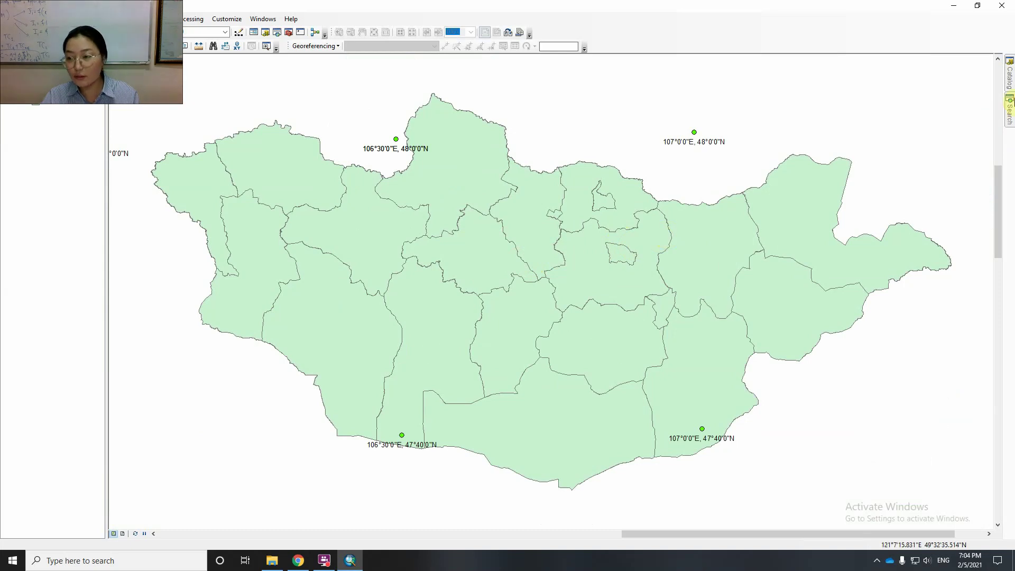
mouse_move(1011, 79)
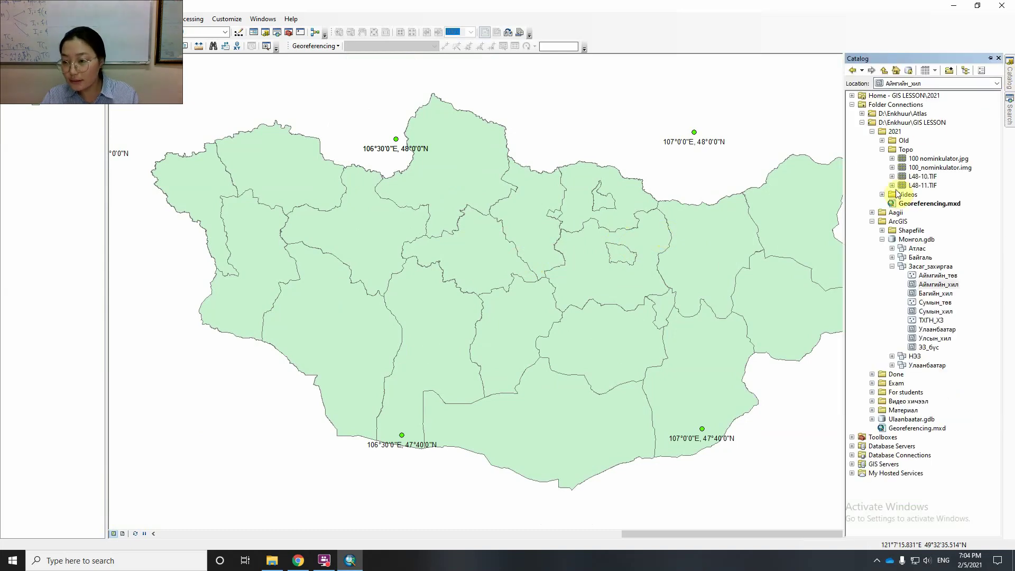
click(872, 131)
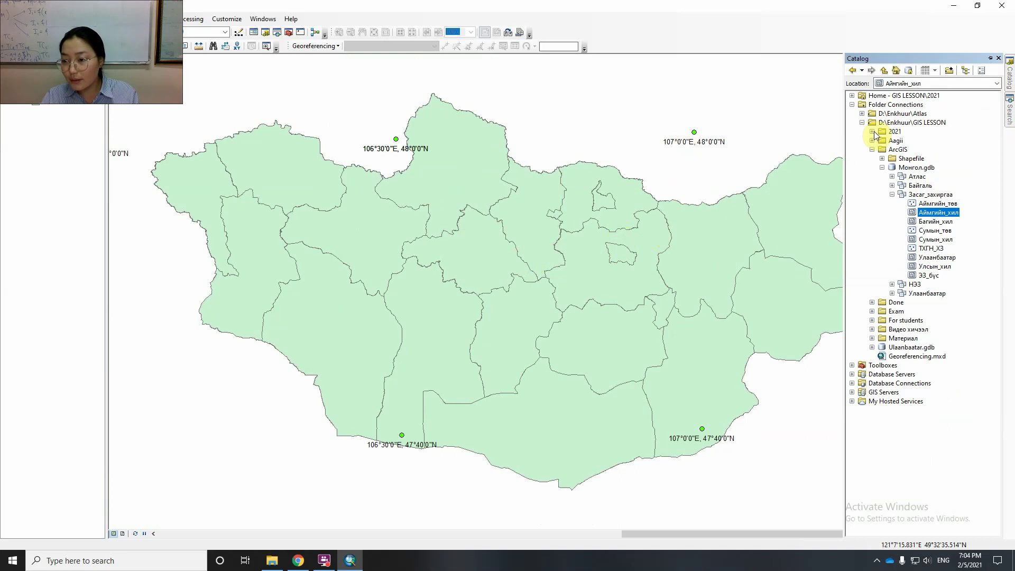
click(872, 131)
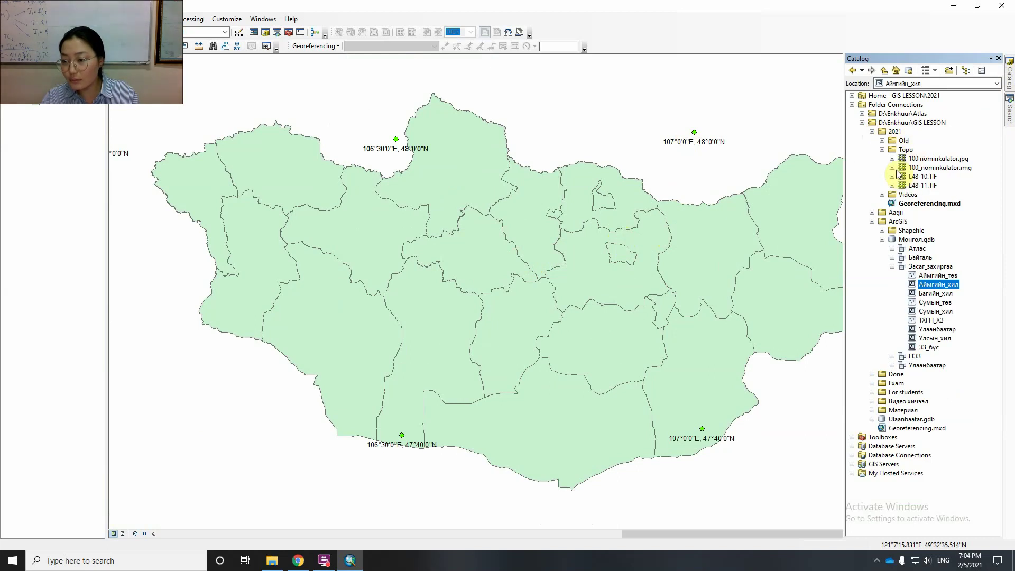
right_click(906, 122)
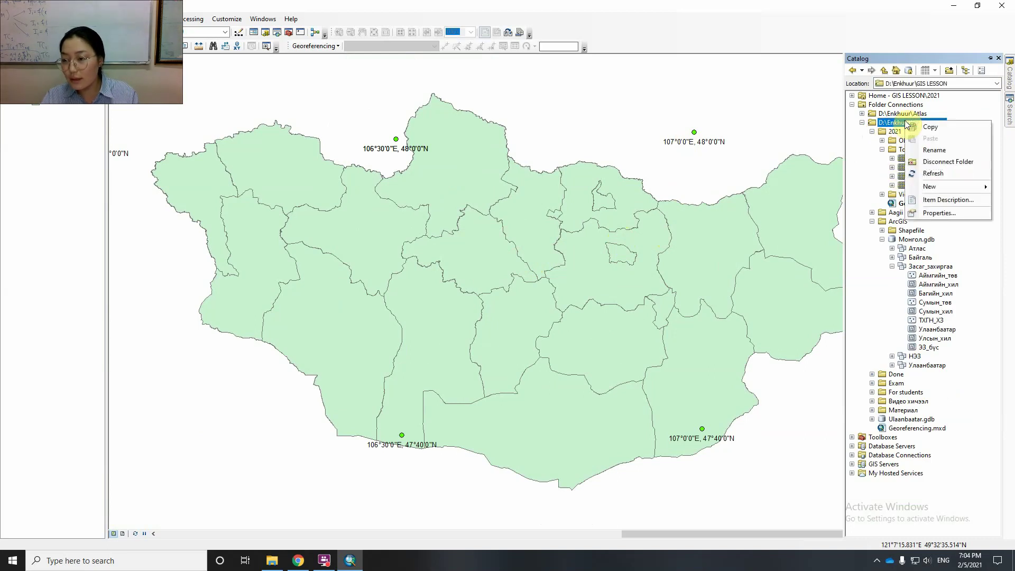
click(925, 174)
Add the rectified L48-101.tif from the 2021\Georeferencing folder to the map and inspect its position against the province boundaries
click(873, 131)
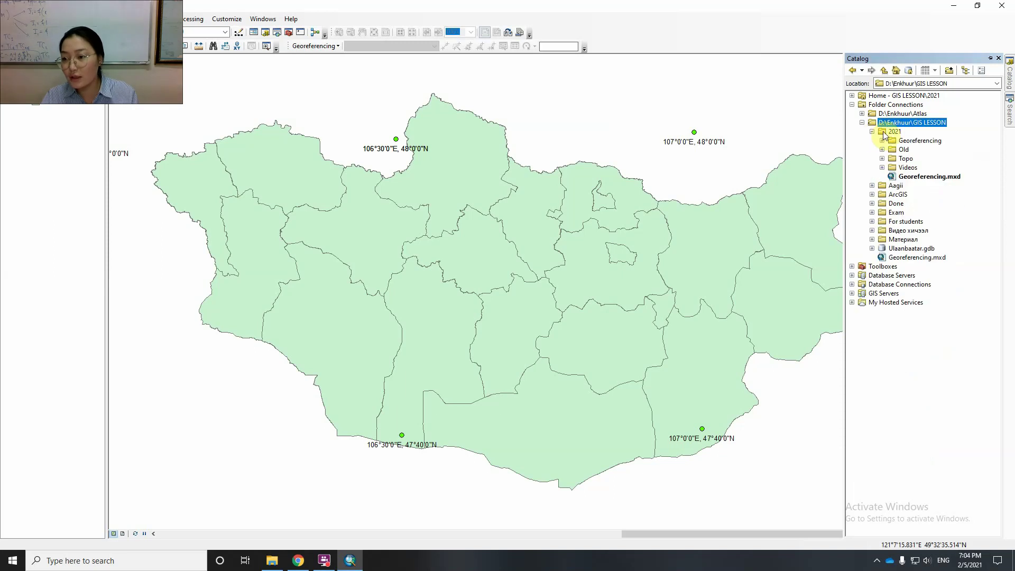
click(883, 141)
click(919, 150)
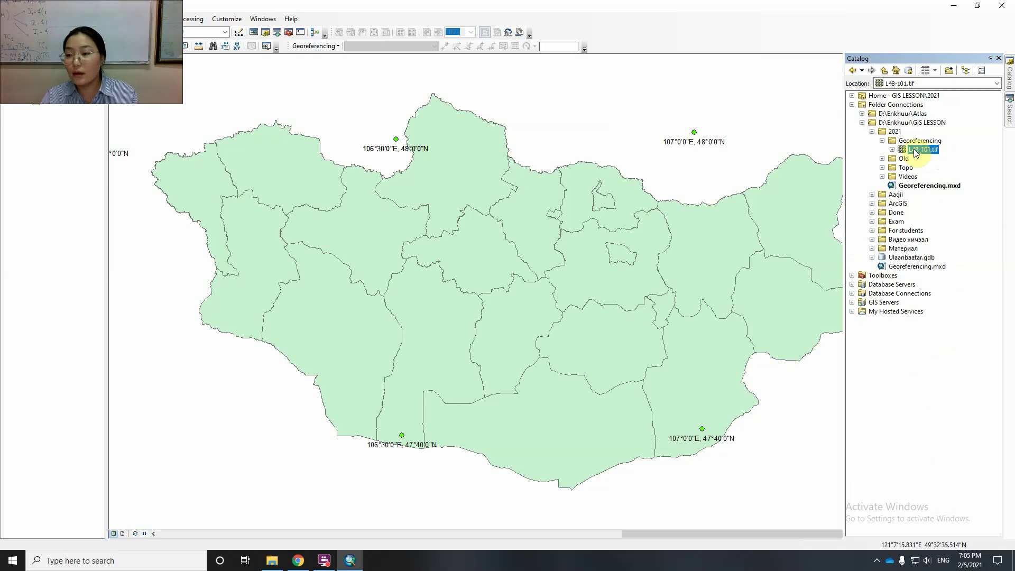
drag(920, 153, 638, 262)
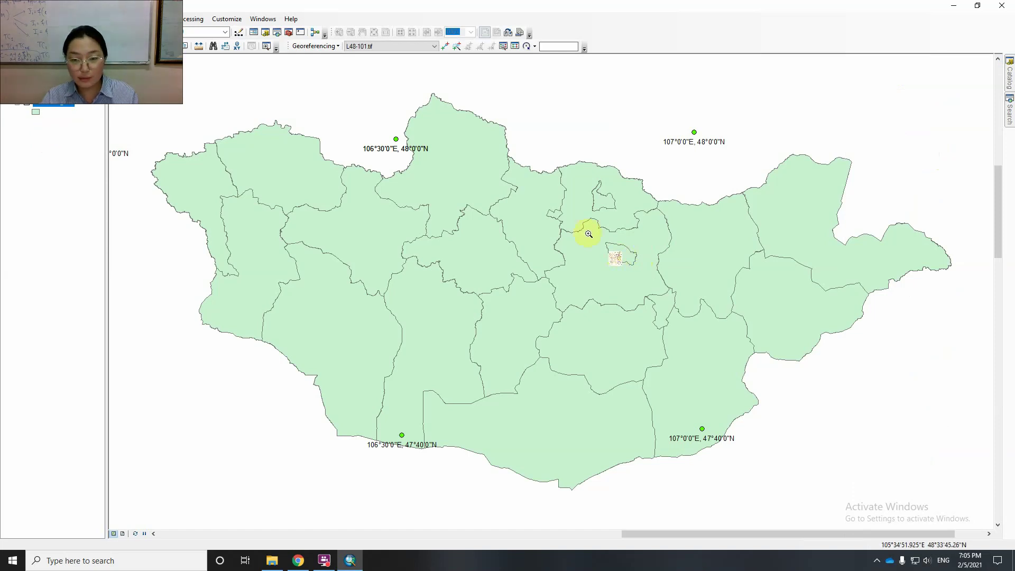
drag(587, 233, 650, 281)
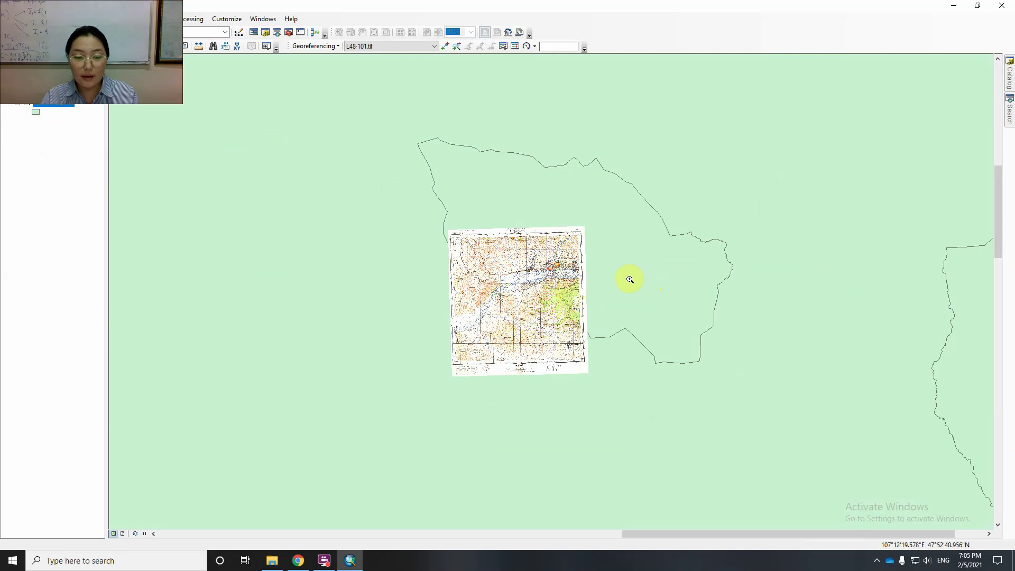